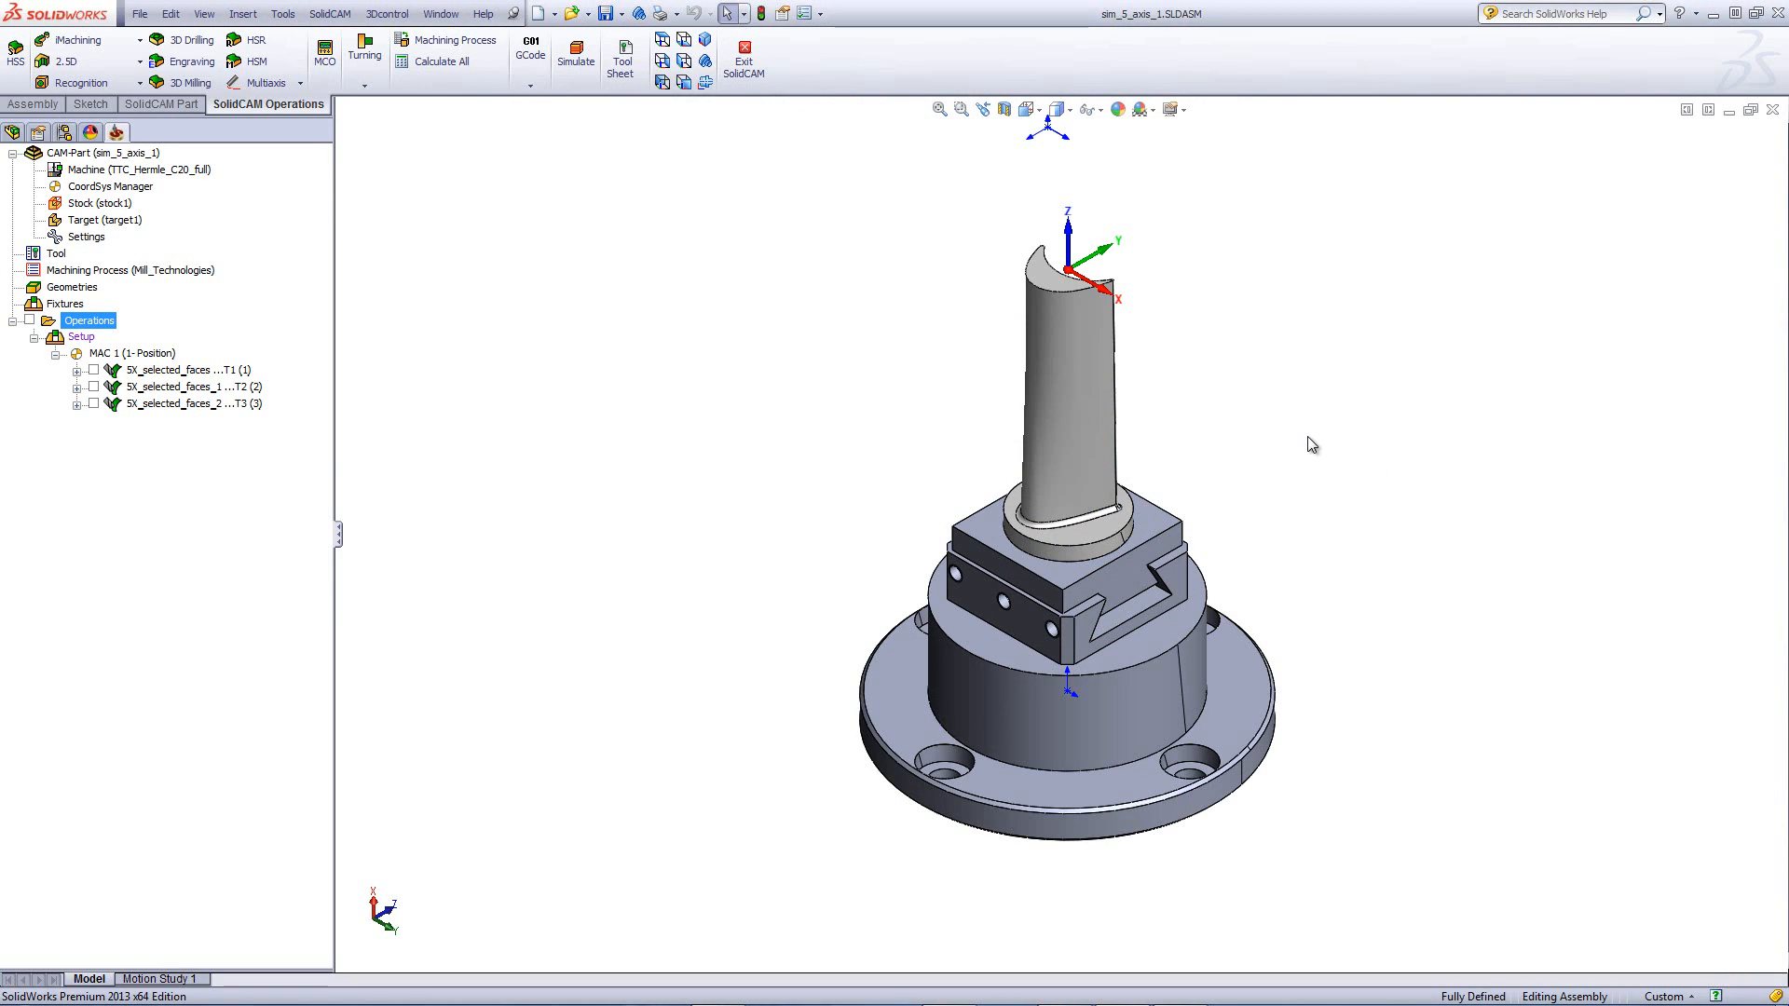
# Step: Open the first operation, 5X_selected_faces, and display the drive surfaces selected on the blade
pyautogui.moveTo(1307, 437); pyautogui.dragTo(1095, 411, button='middle')
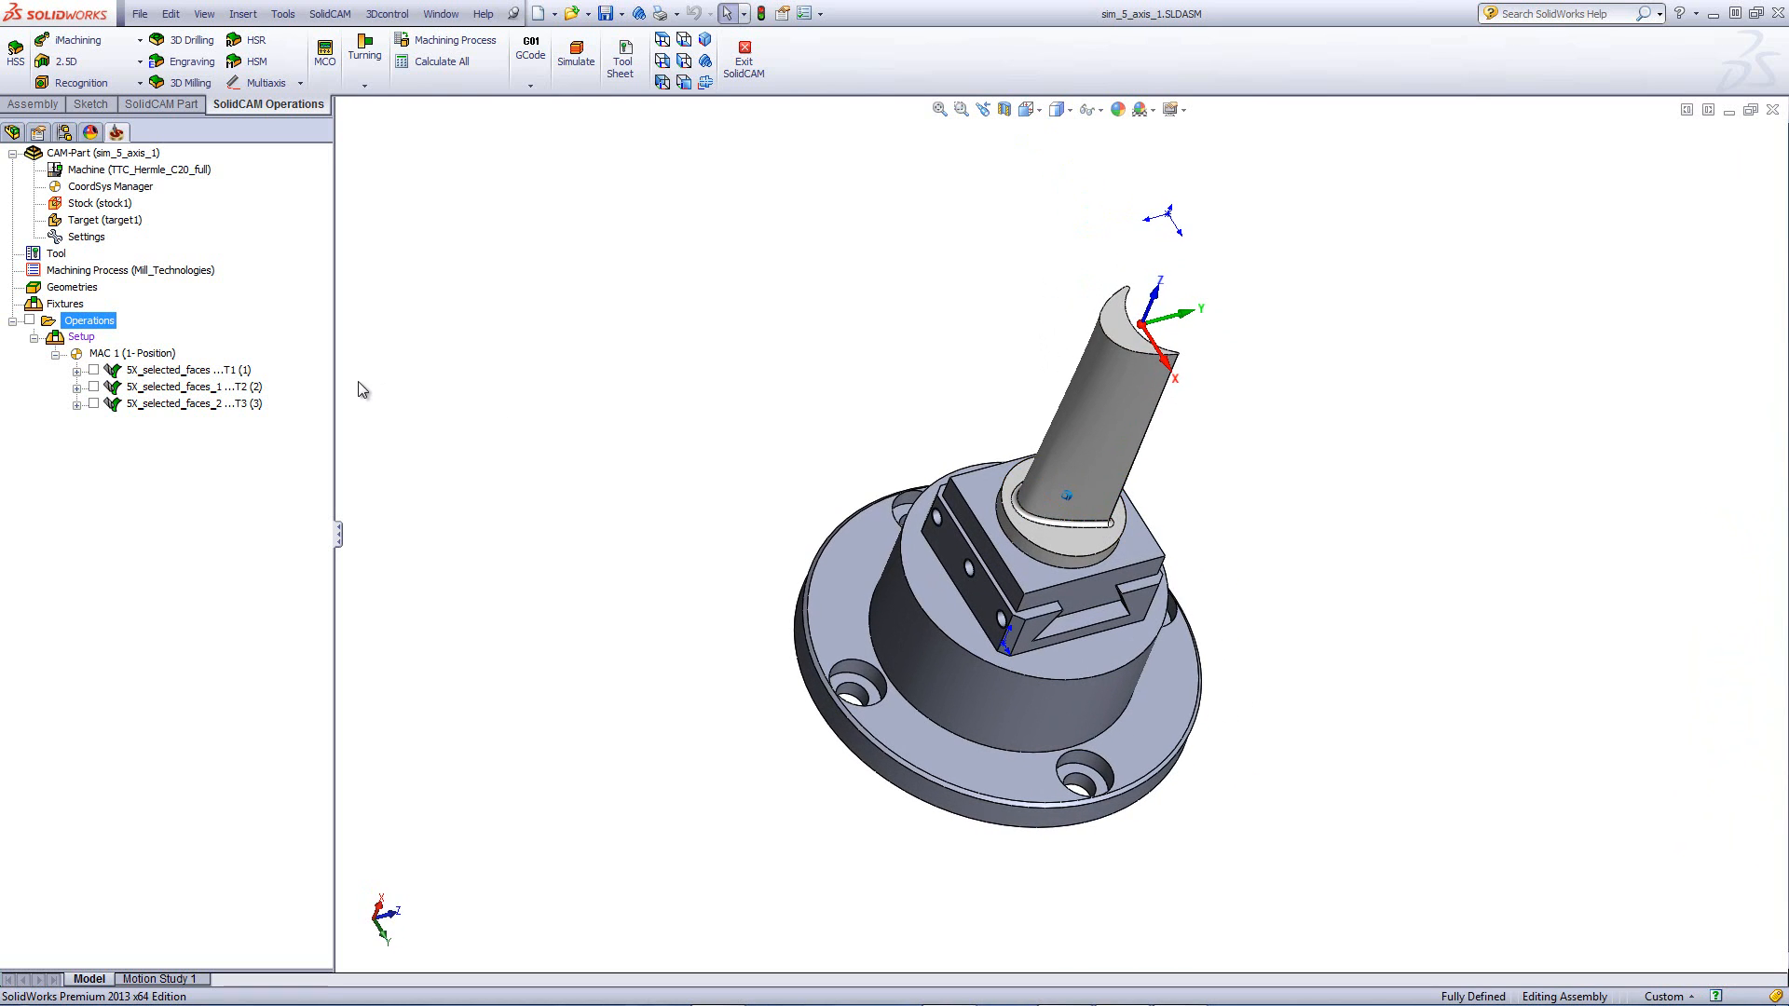
pyautogui.doubleClick(209, 370)
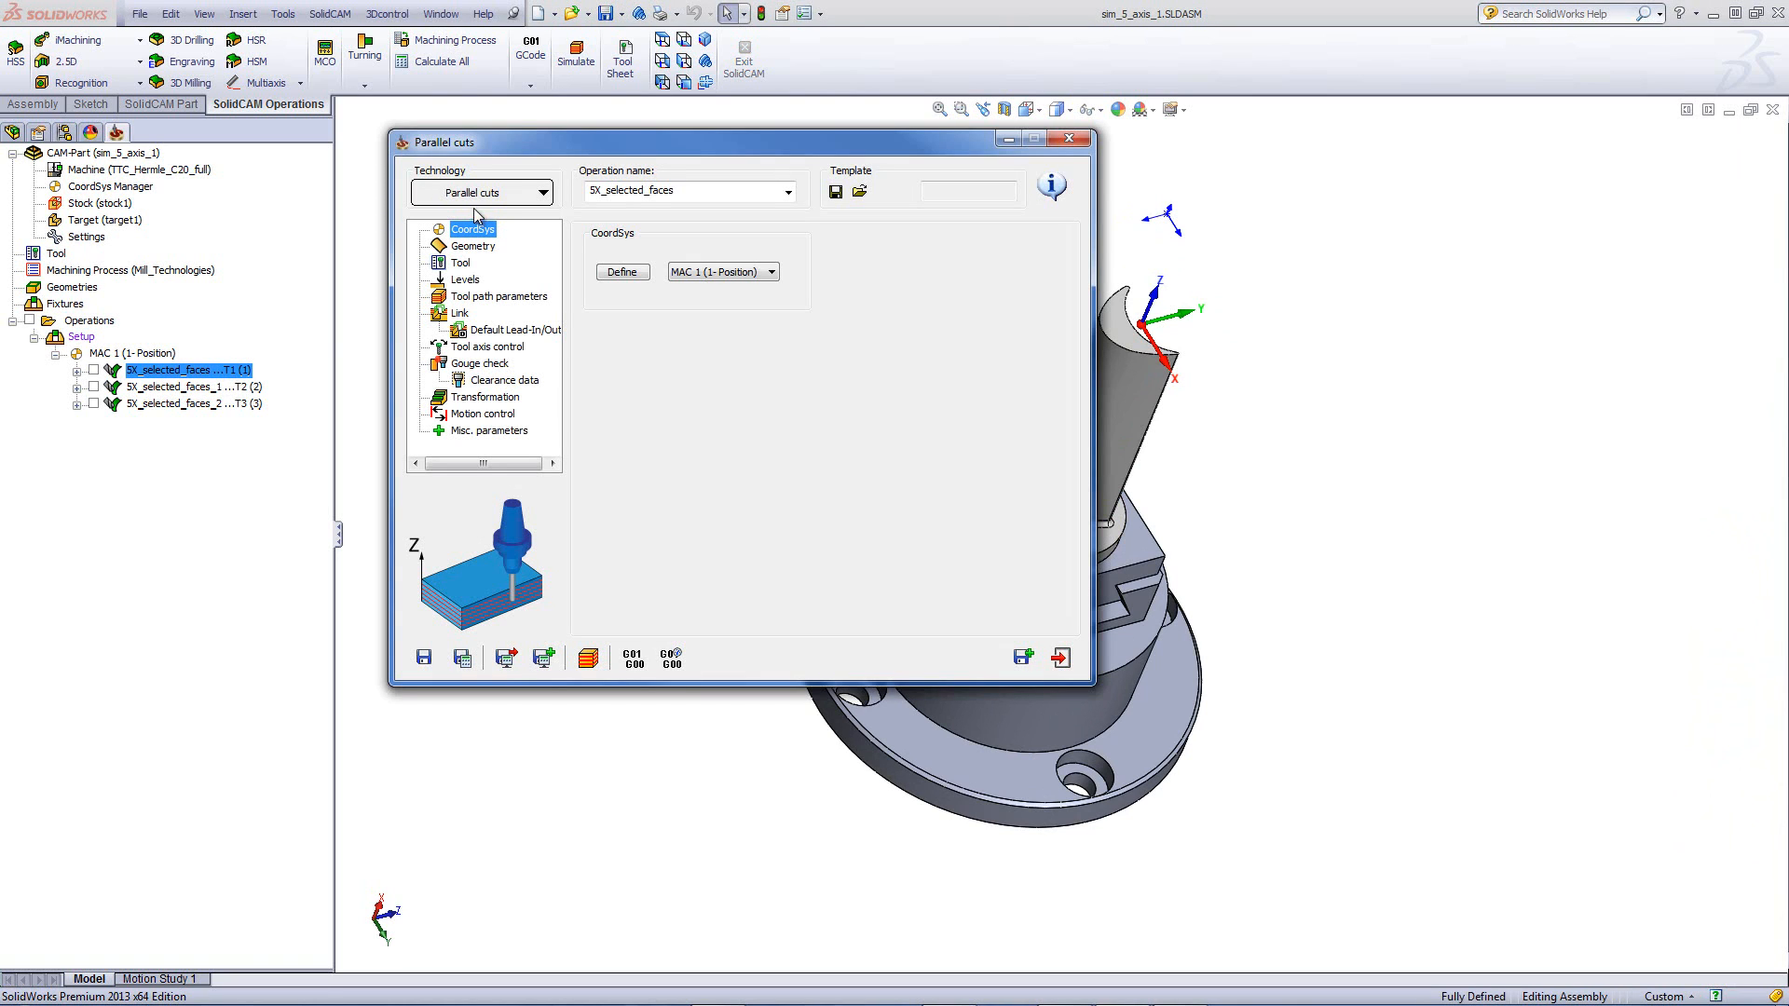
pyautogui.click(475, 195)
pyautogui.click(470, 216)
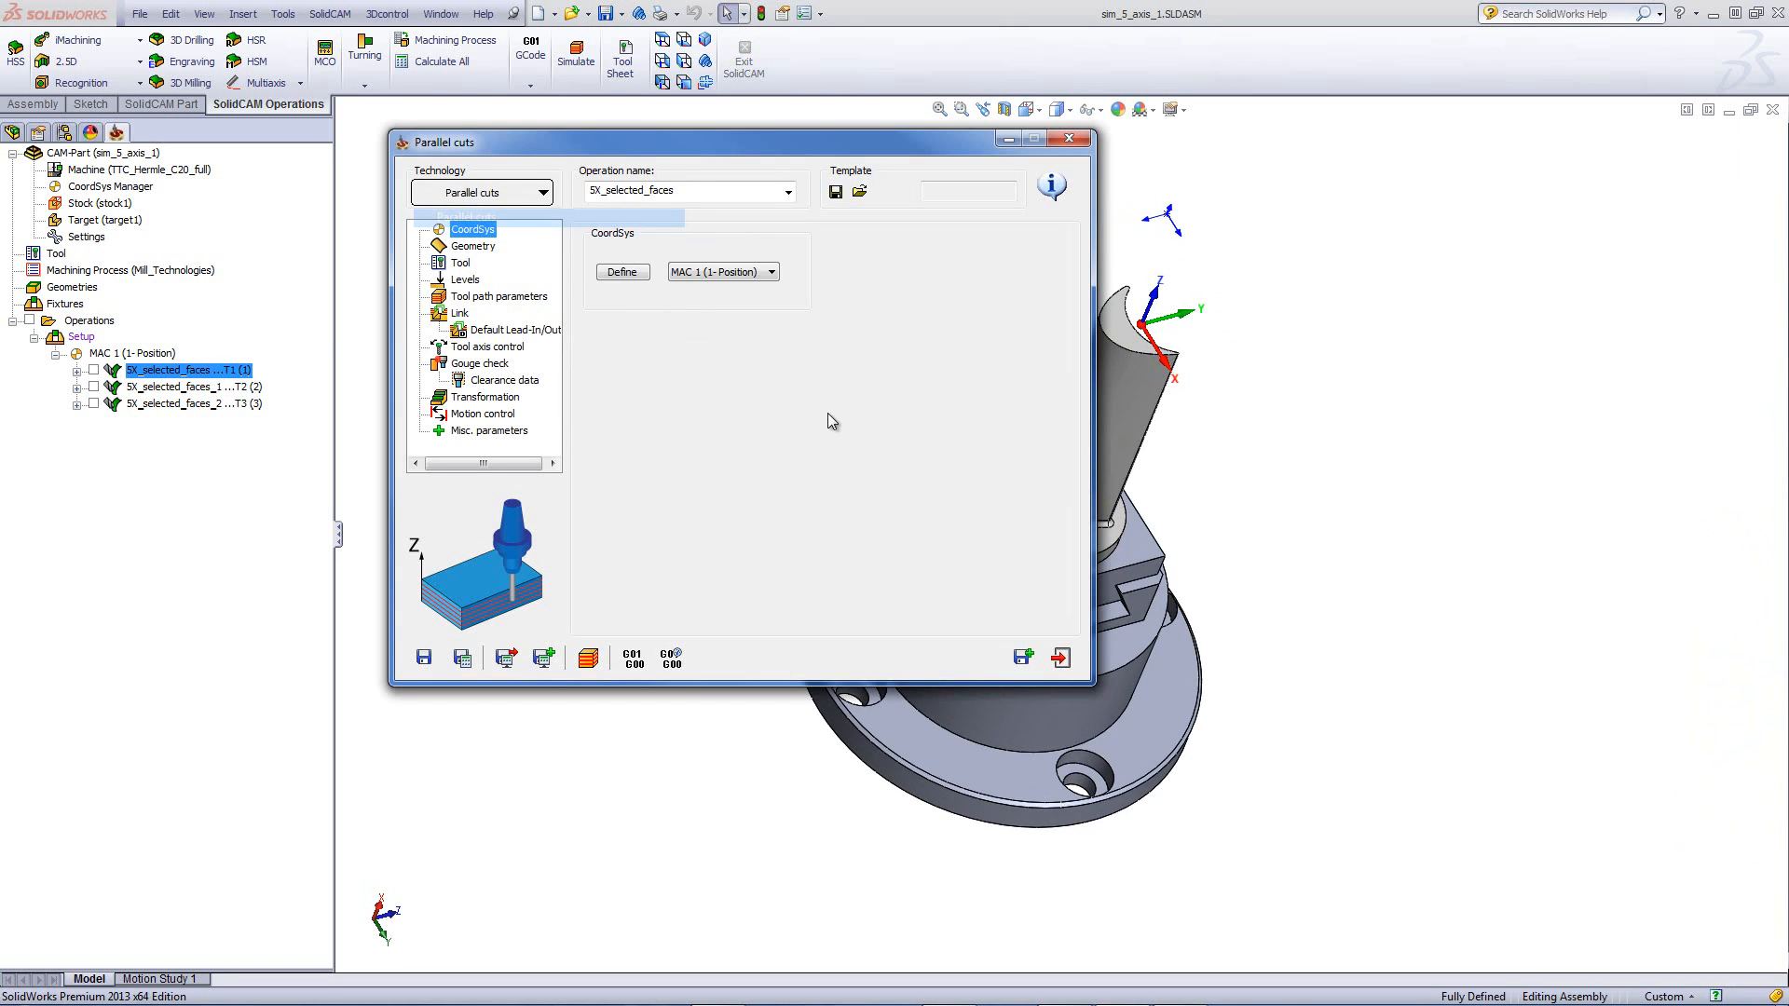
pyautogui.click(473, 246)
pyautogui.click(587, 313)
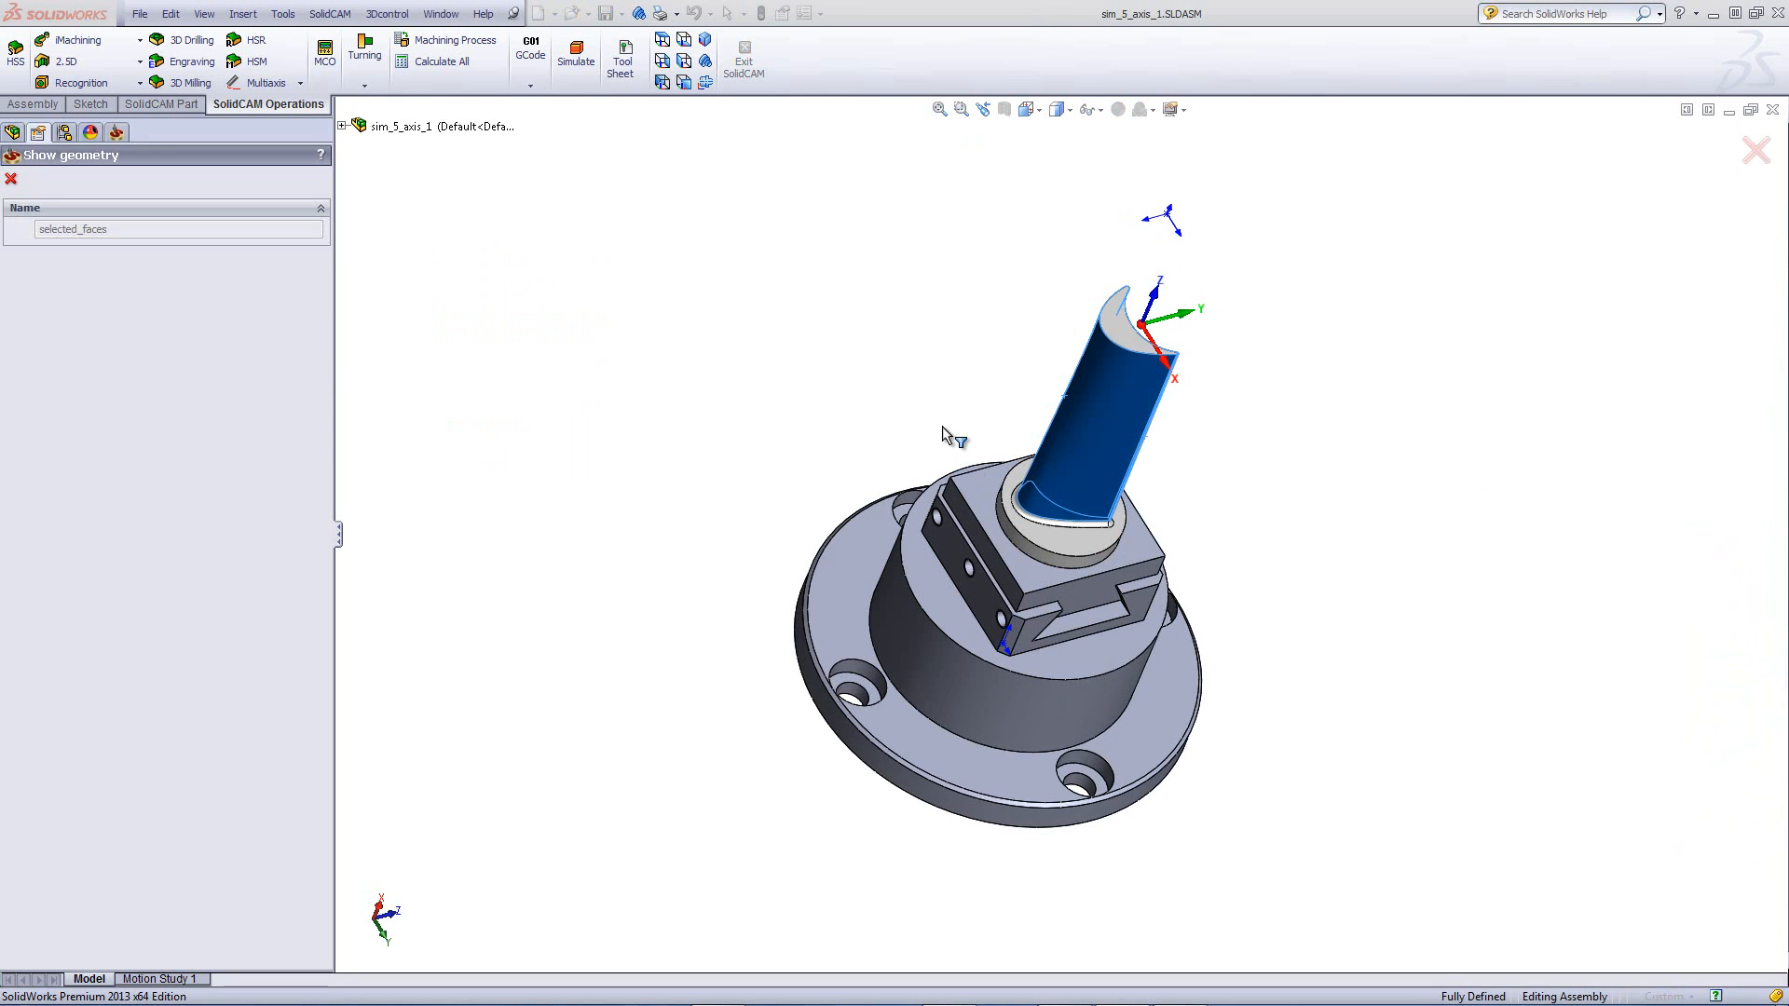
pyautogui.moveTo(1377, 522); pyautogui.dragTo(1118, 461, button='middle')
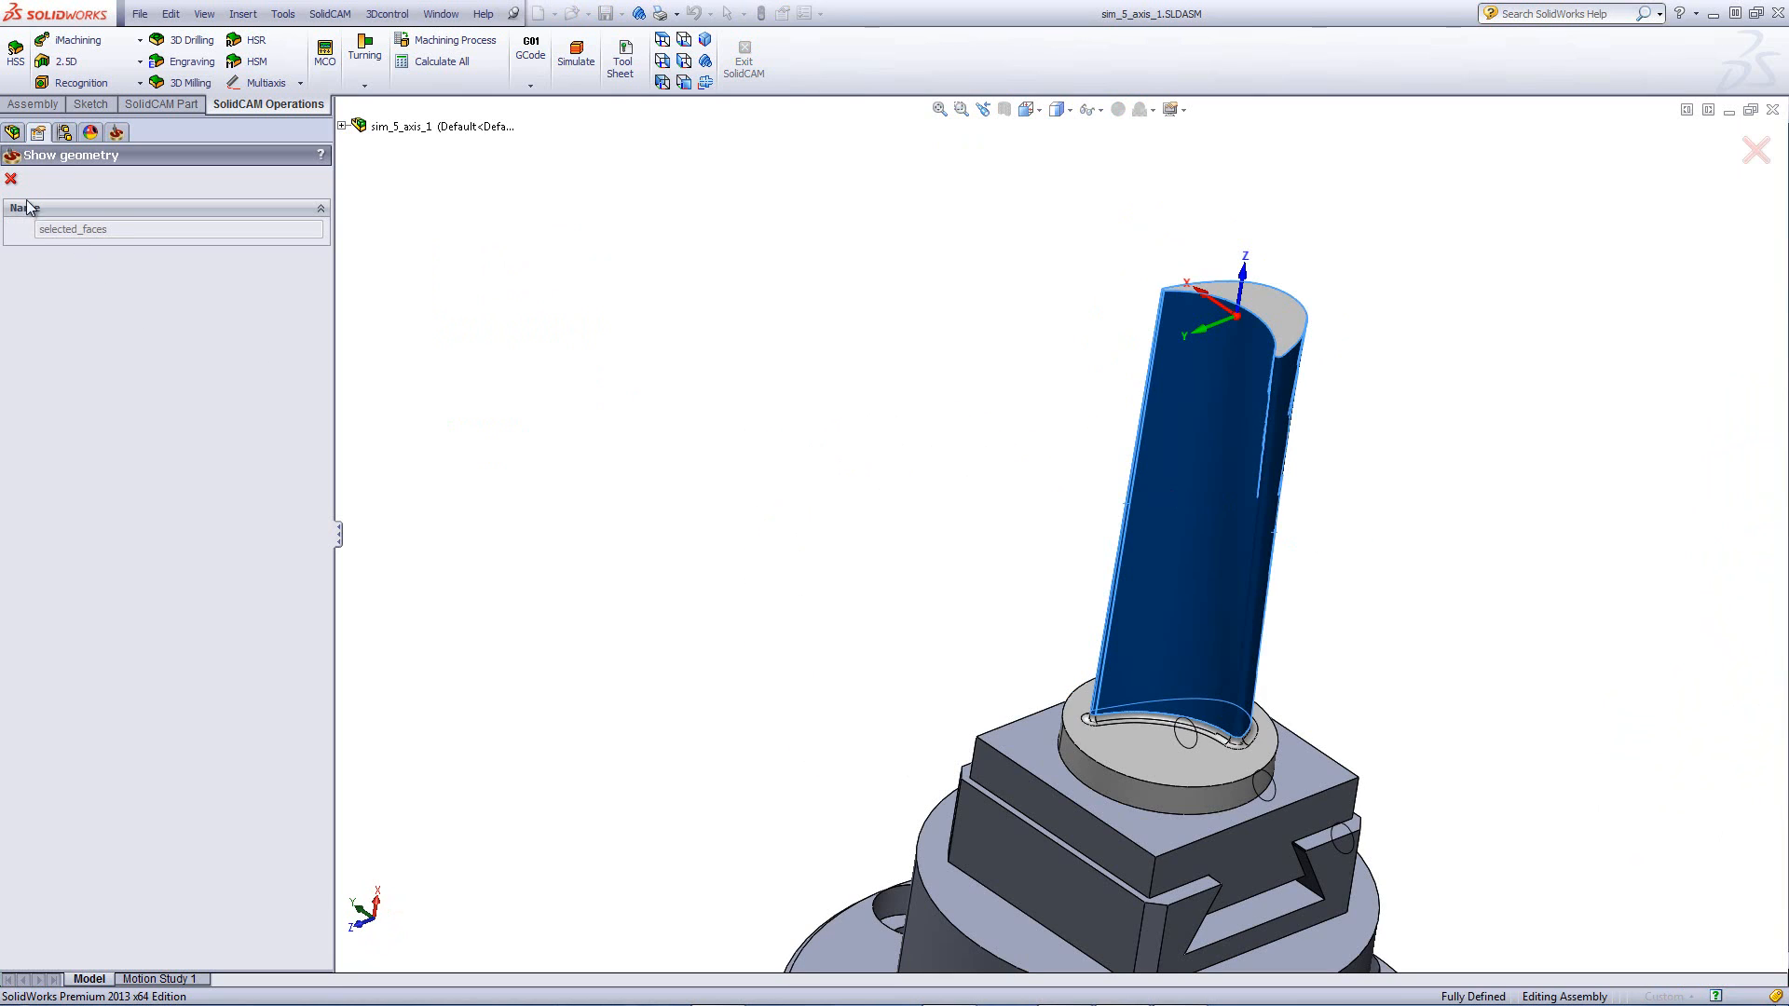
pyautogui.click(11, 178)
# Step: Examine the parameters of the bull nose mill assigned to 5X_selected_faces, including its corner radius
pyautogui.click(460, 262)
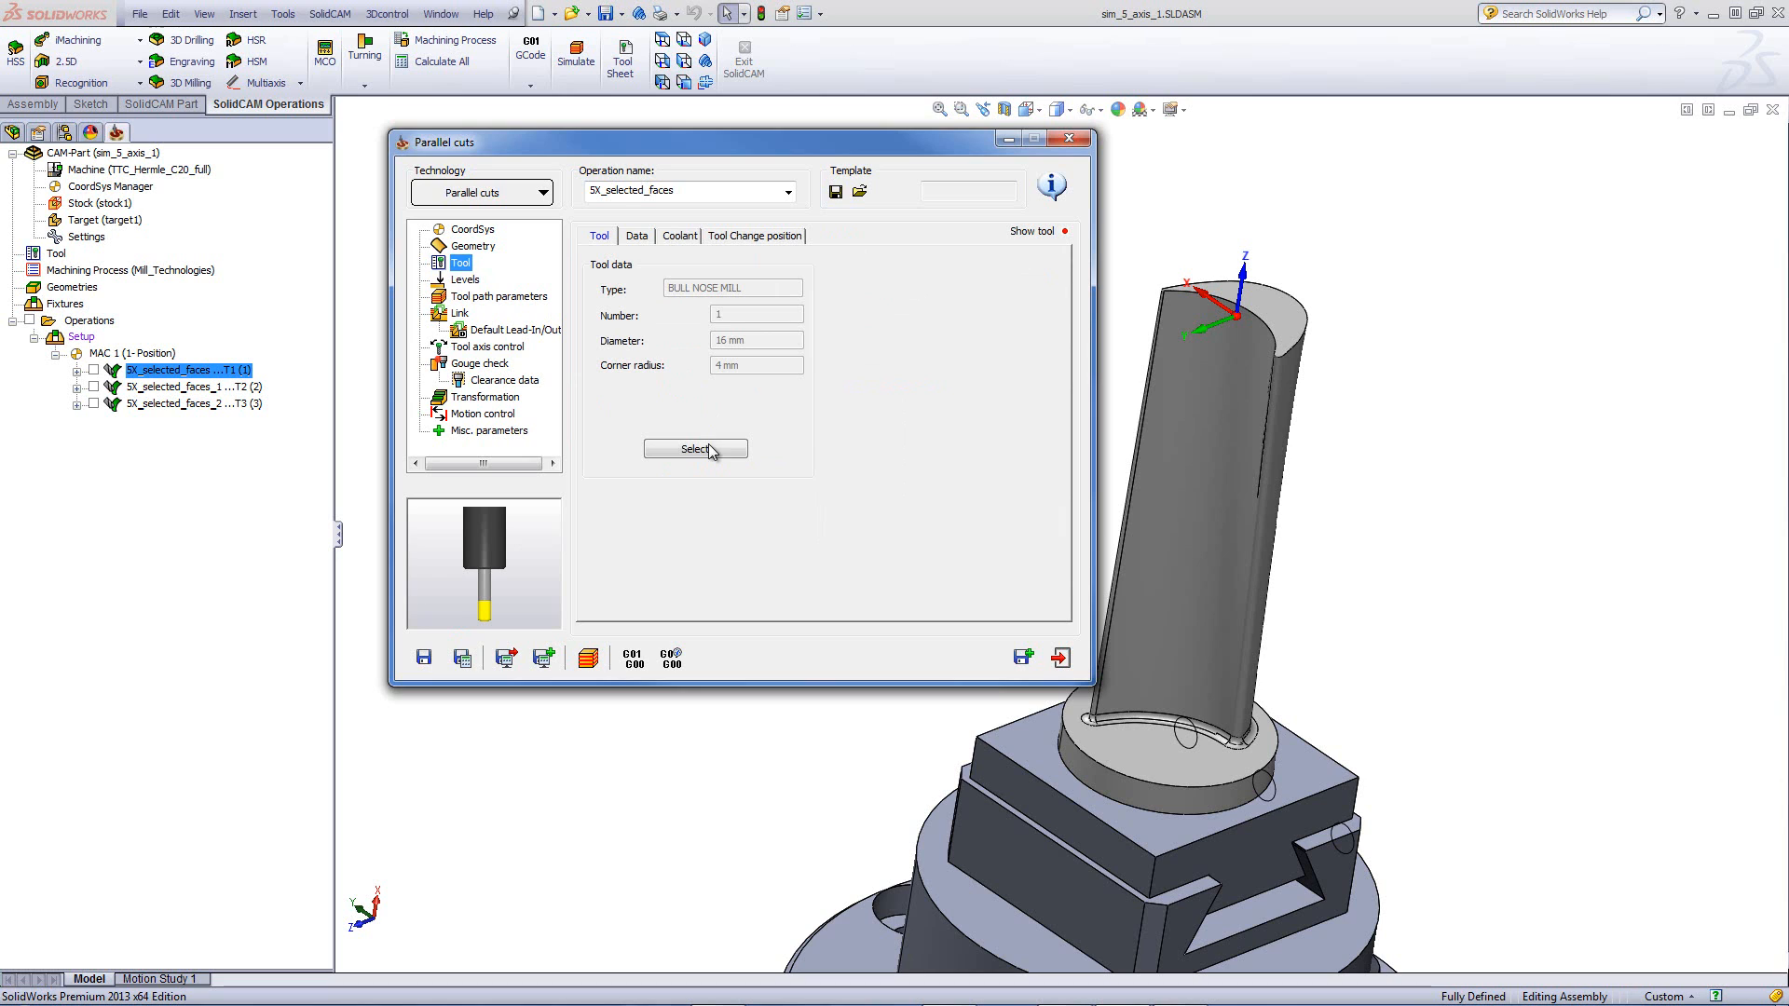
pyautogui.click(708, 451)
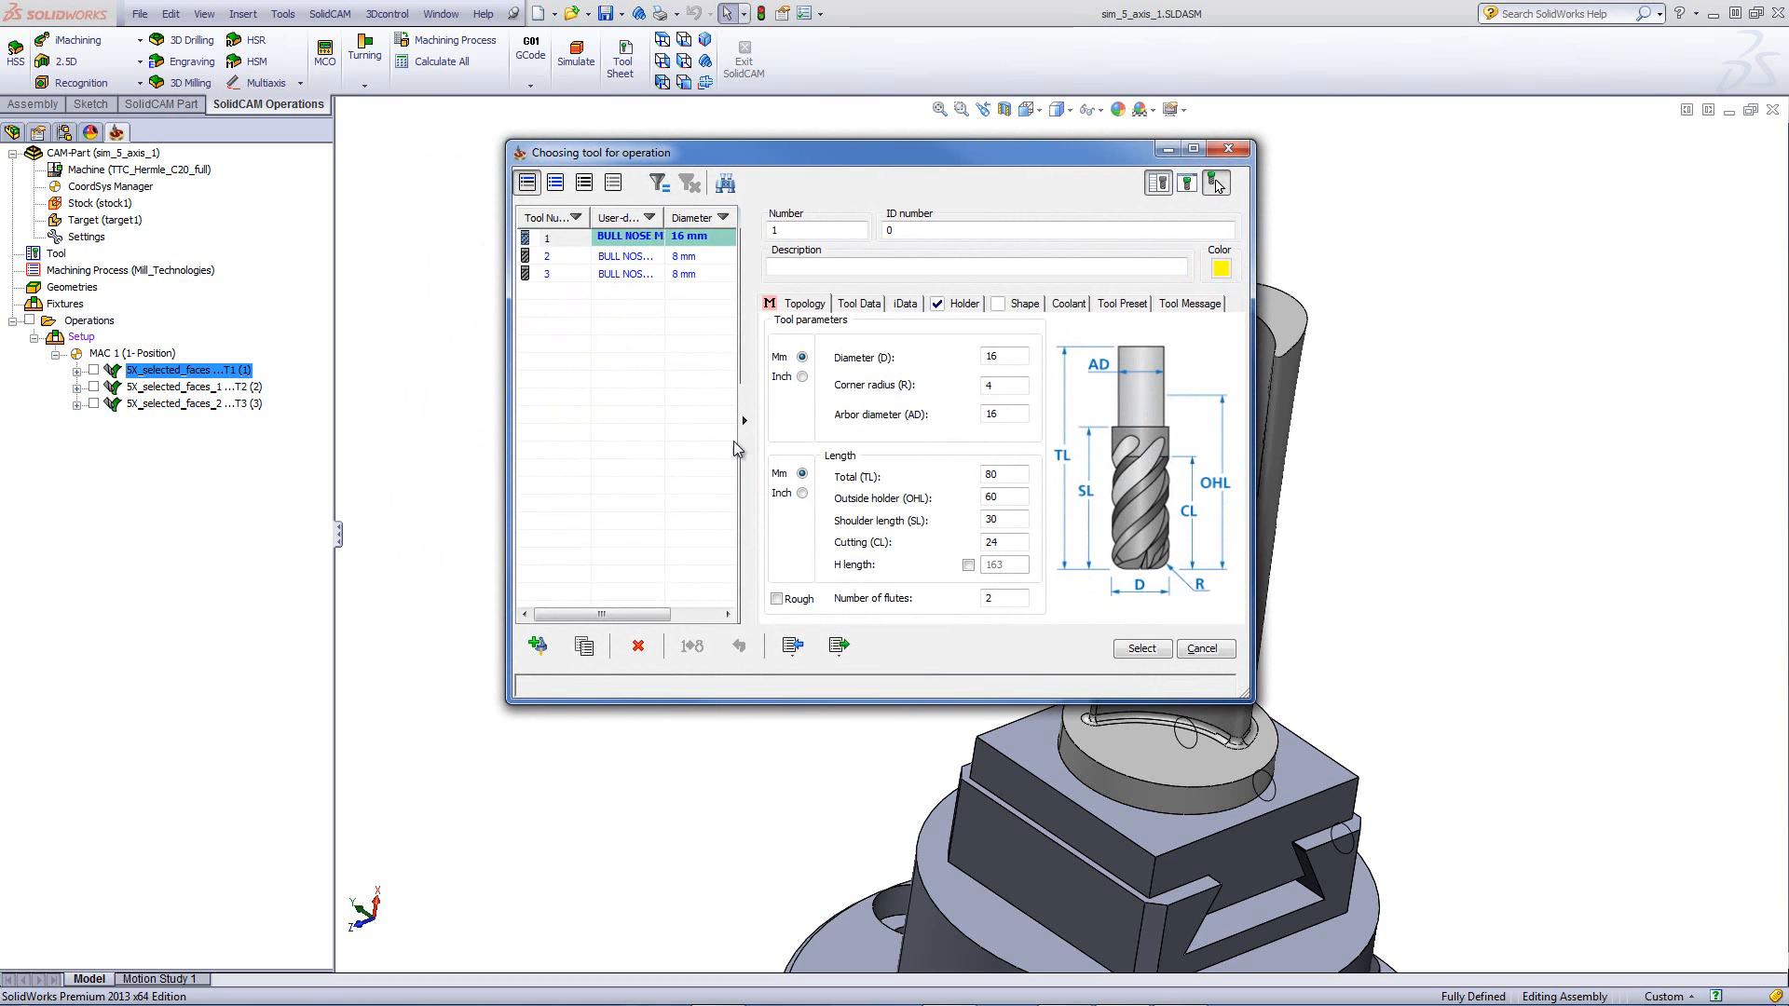
pyautogui.click(994, 385)
pyautogui.click(1201, 649)
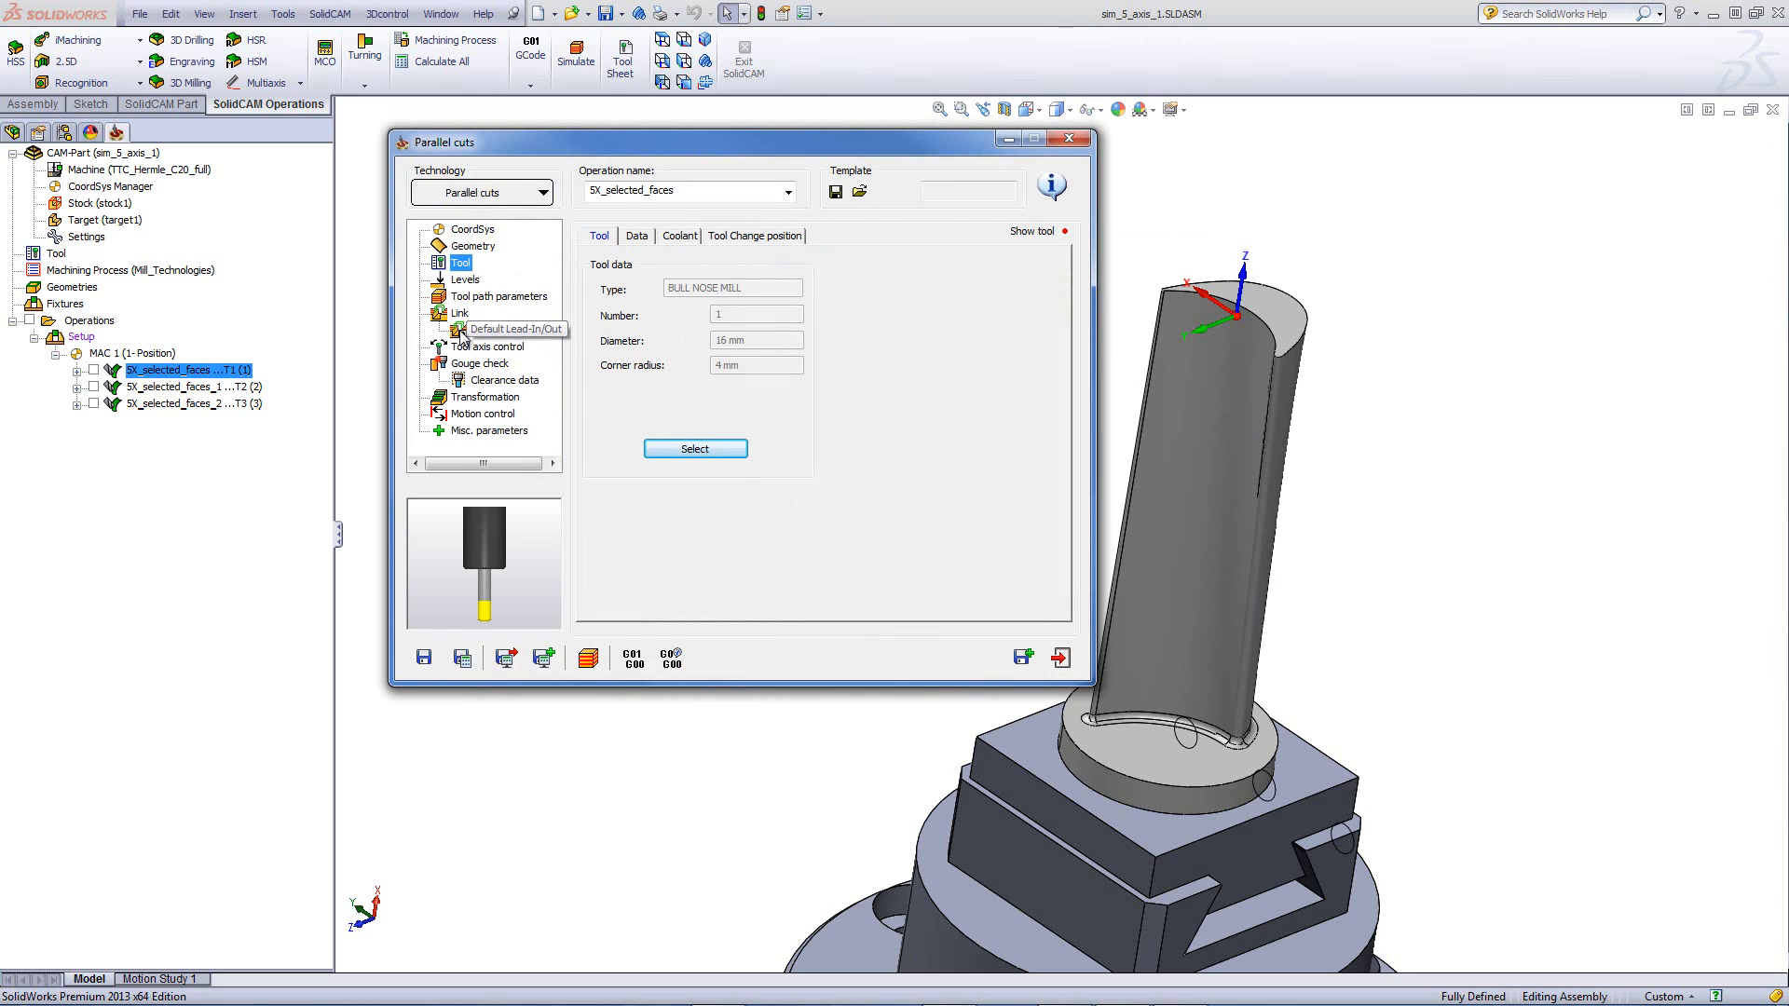
# Step: Review the first operation's clearance levels, tool path parameters, drive surface offset and tool axis control, including the lag angle
pyautogui.click(463, 283)
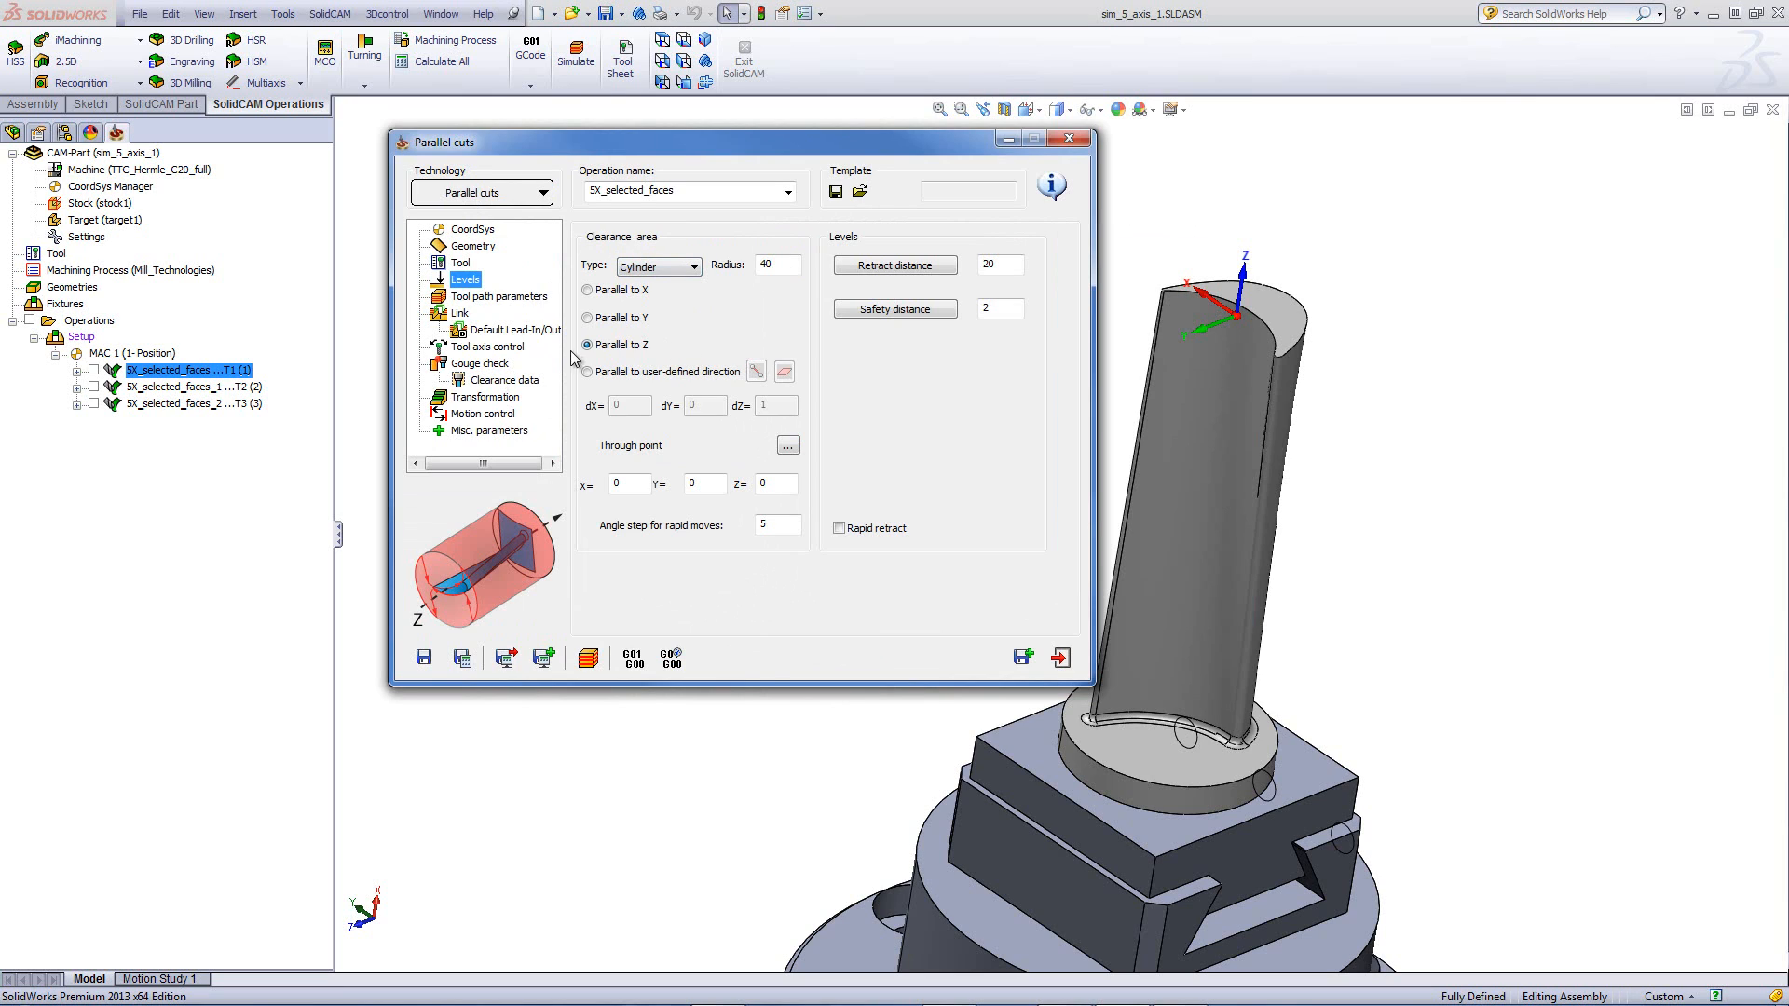
pyautogui.click(490, 298)
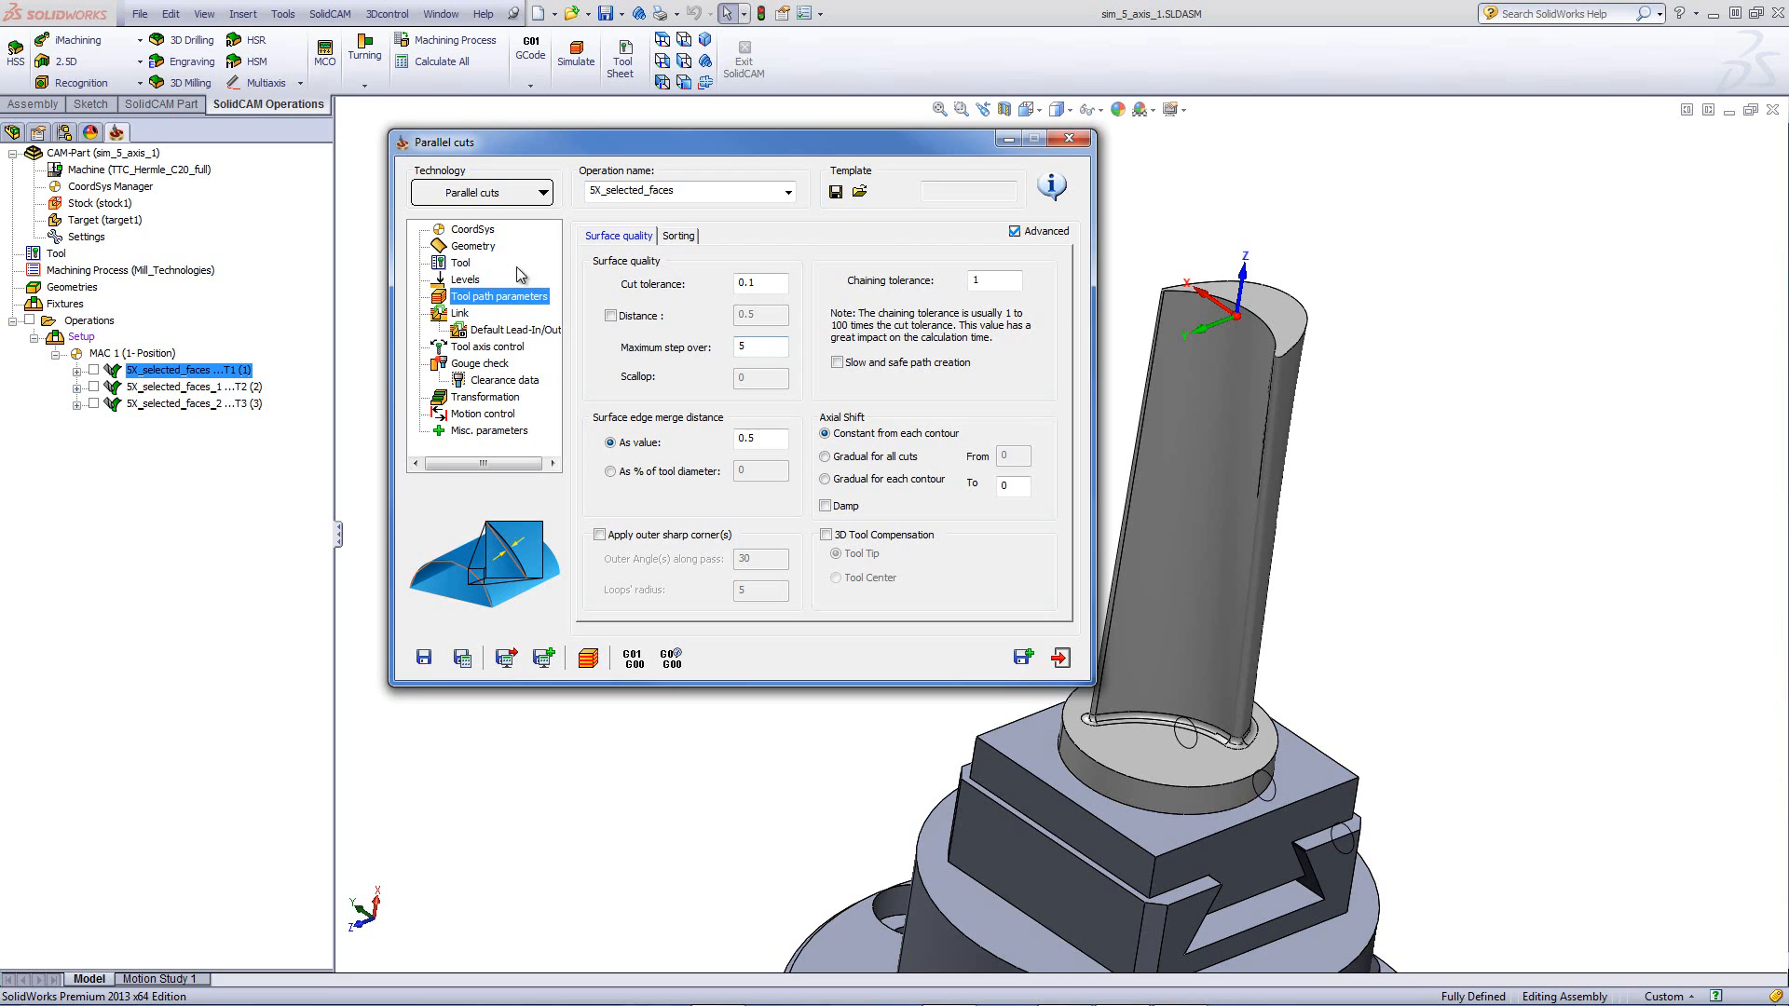
pyautogui.click(480, 247)
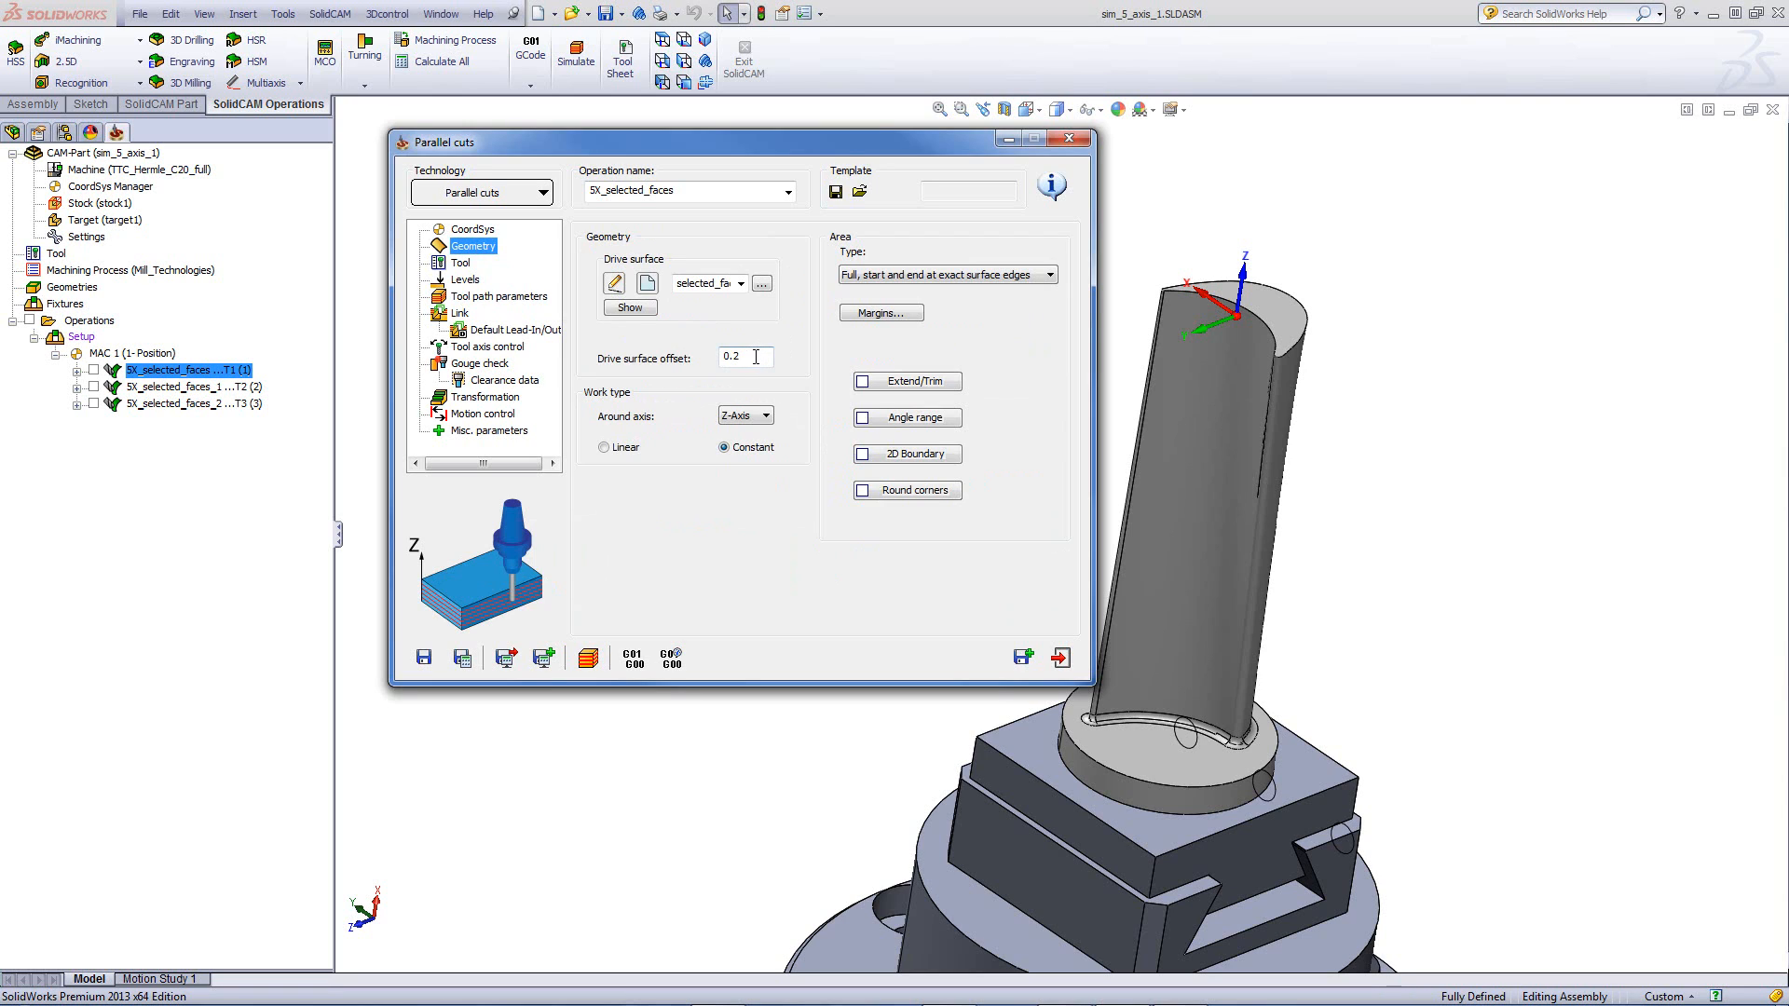
pyautogui.click(483, 347)
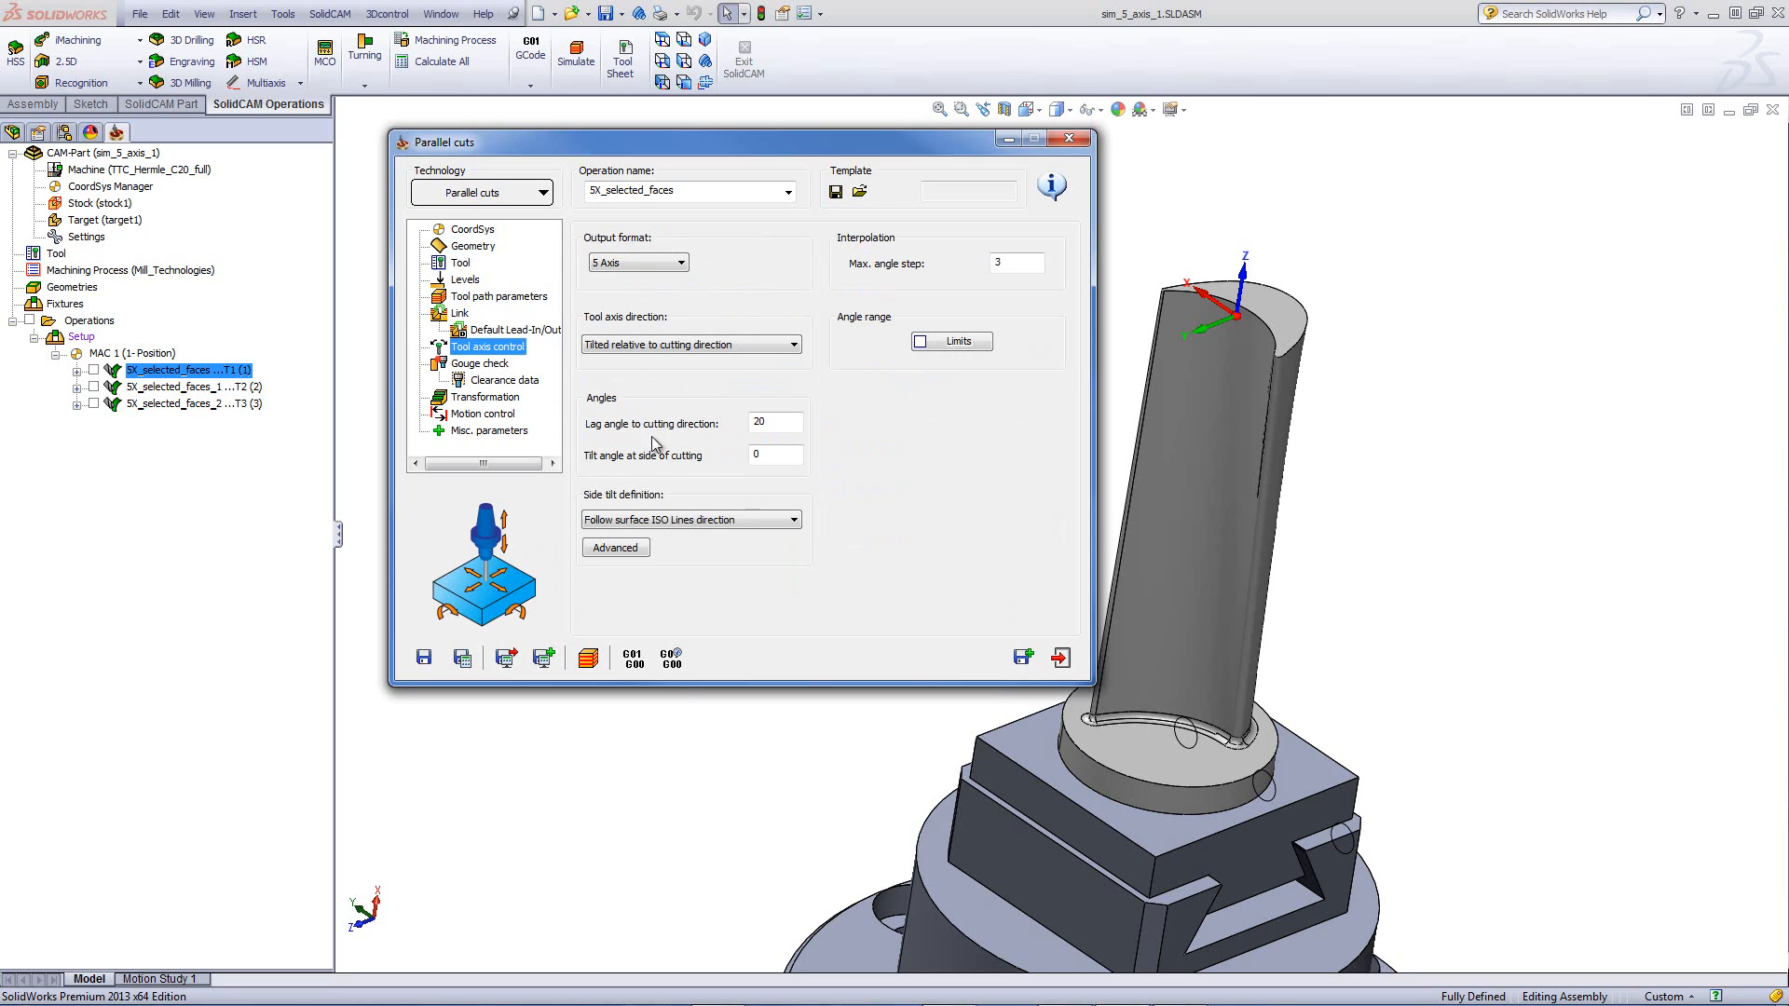
pyautogui.click(771, 424)
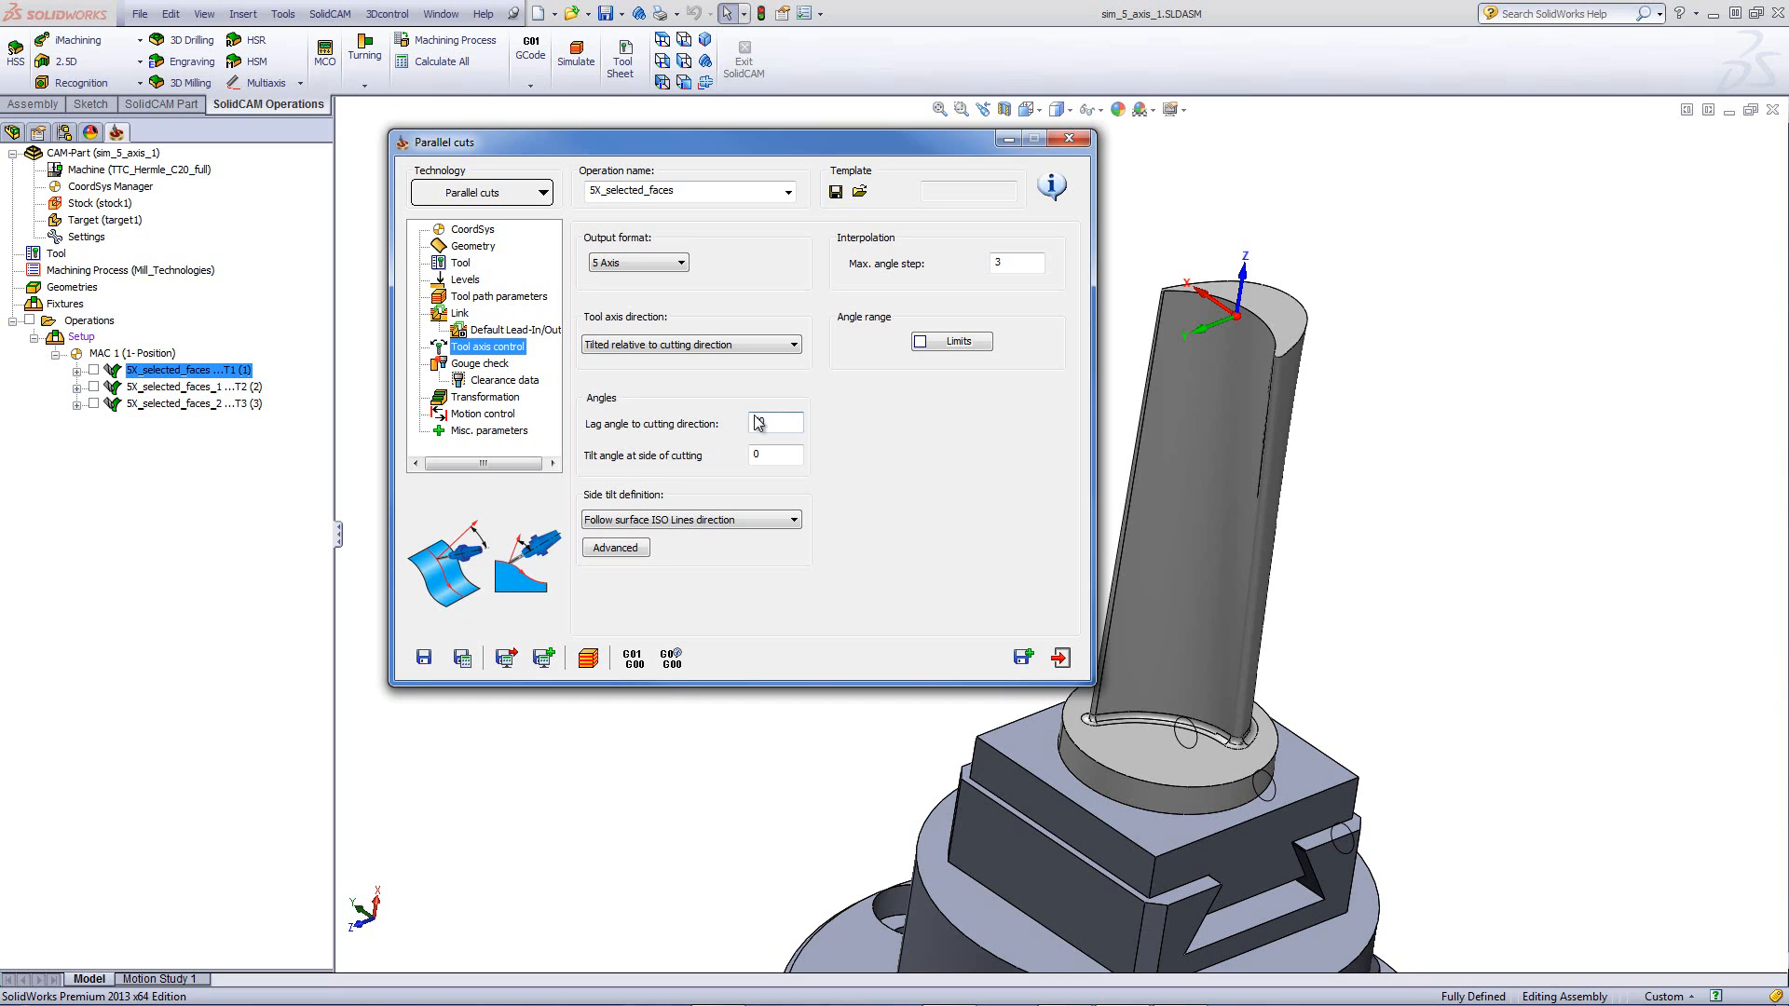
# Step: Review the first two gouge check definitions and display the check surfaces used by the second one
pyautogui.click(490, 365)
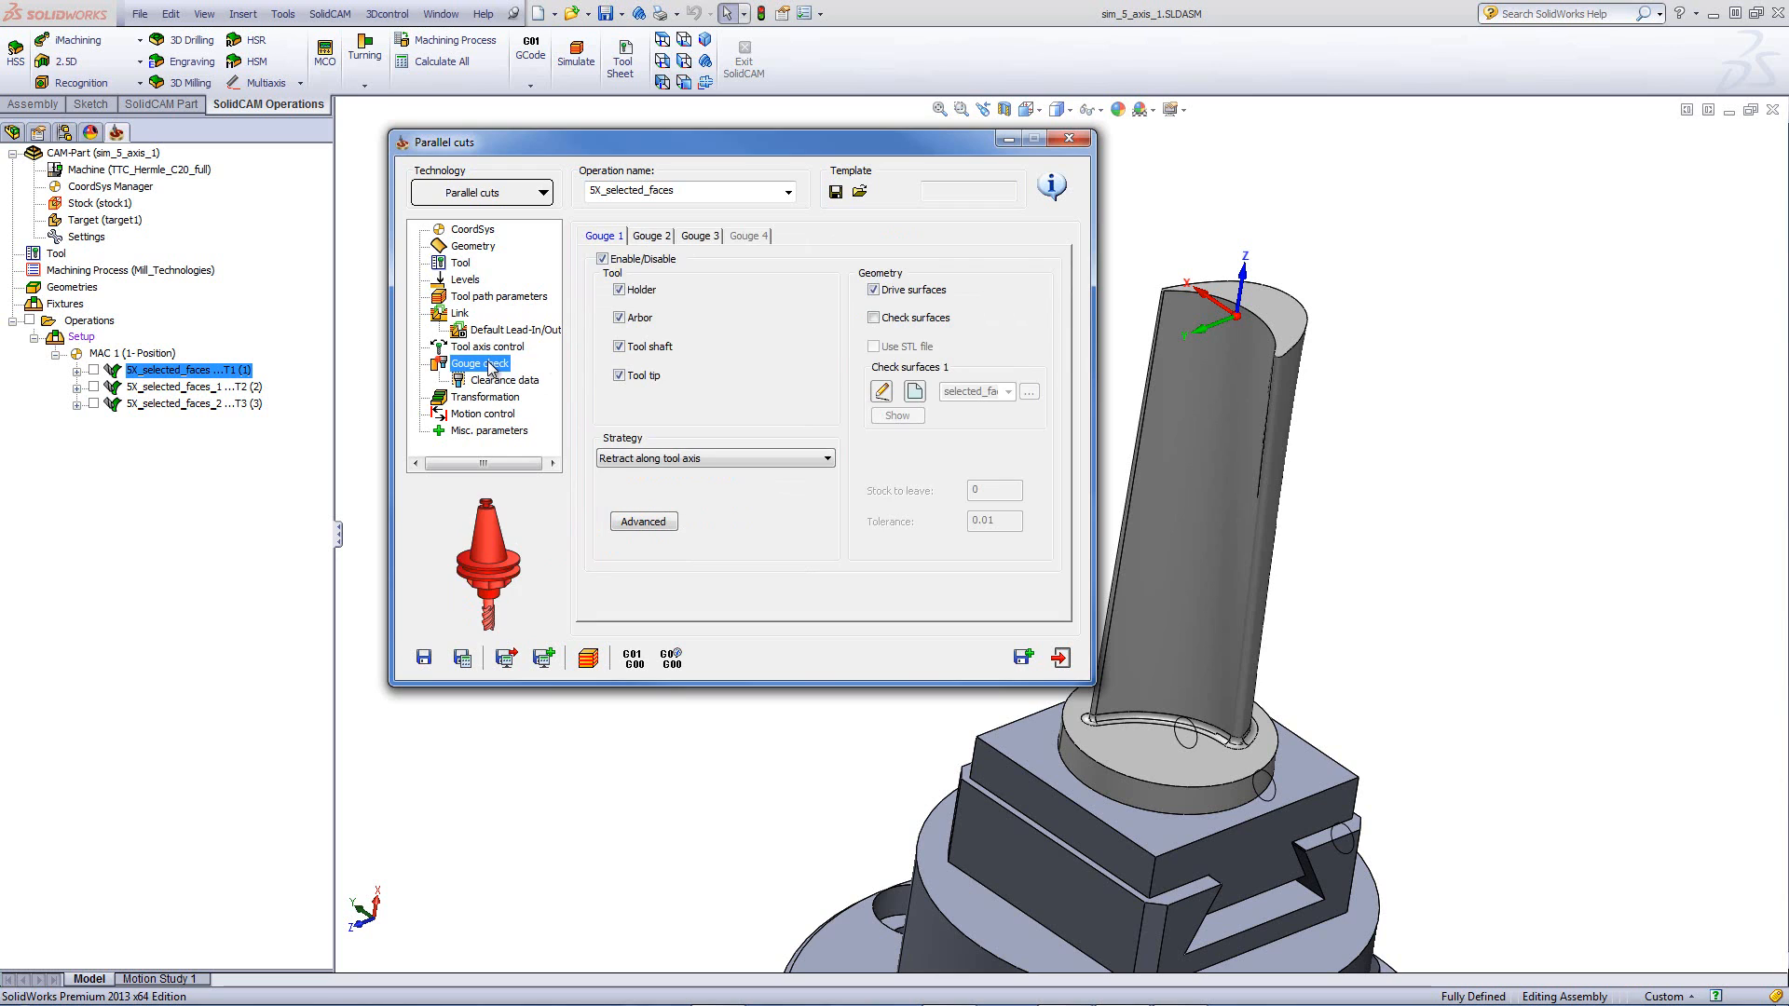
pyautogui.click(662, 236)
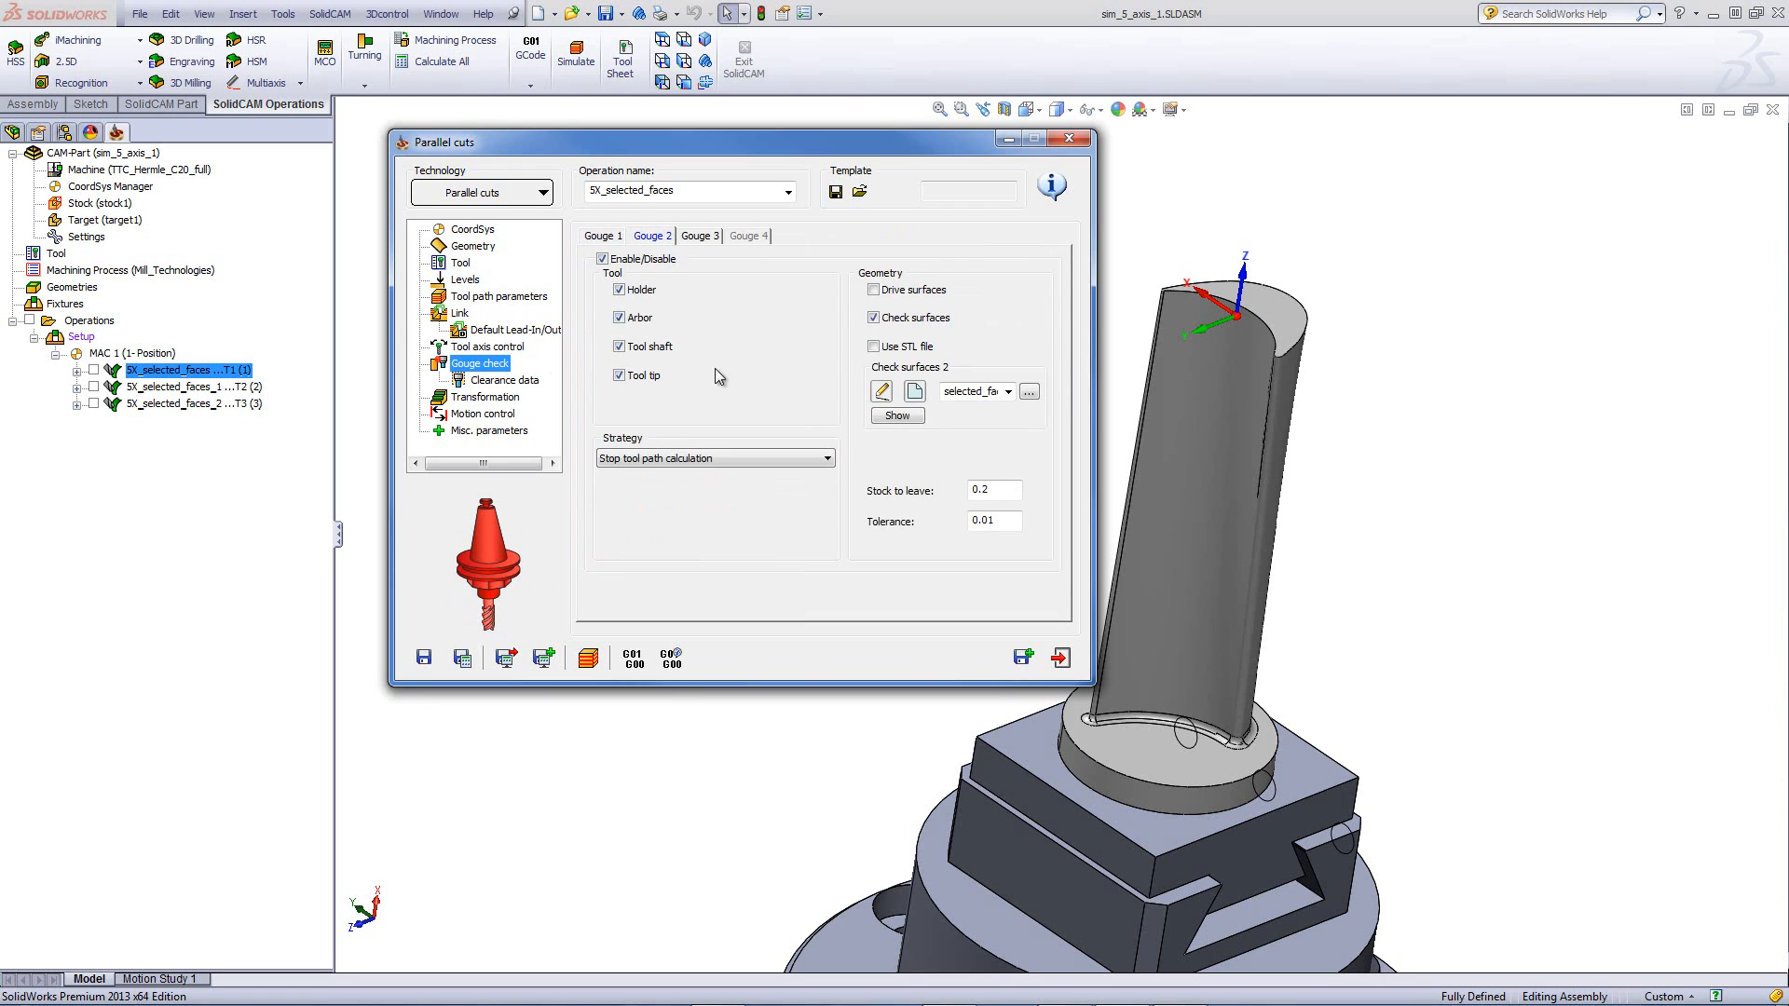
pyautogui.click(897, 416)
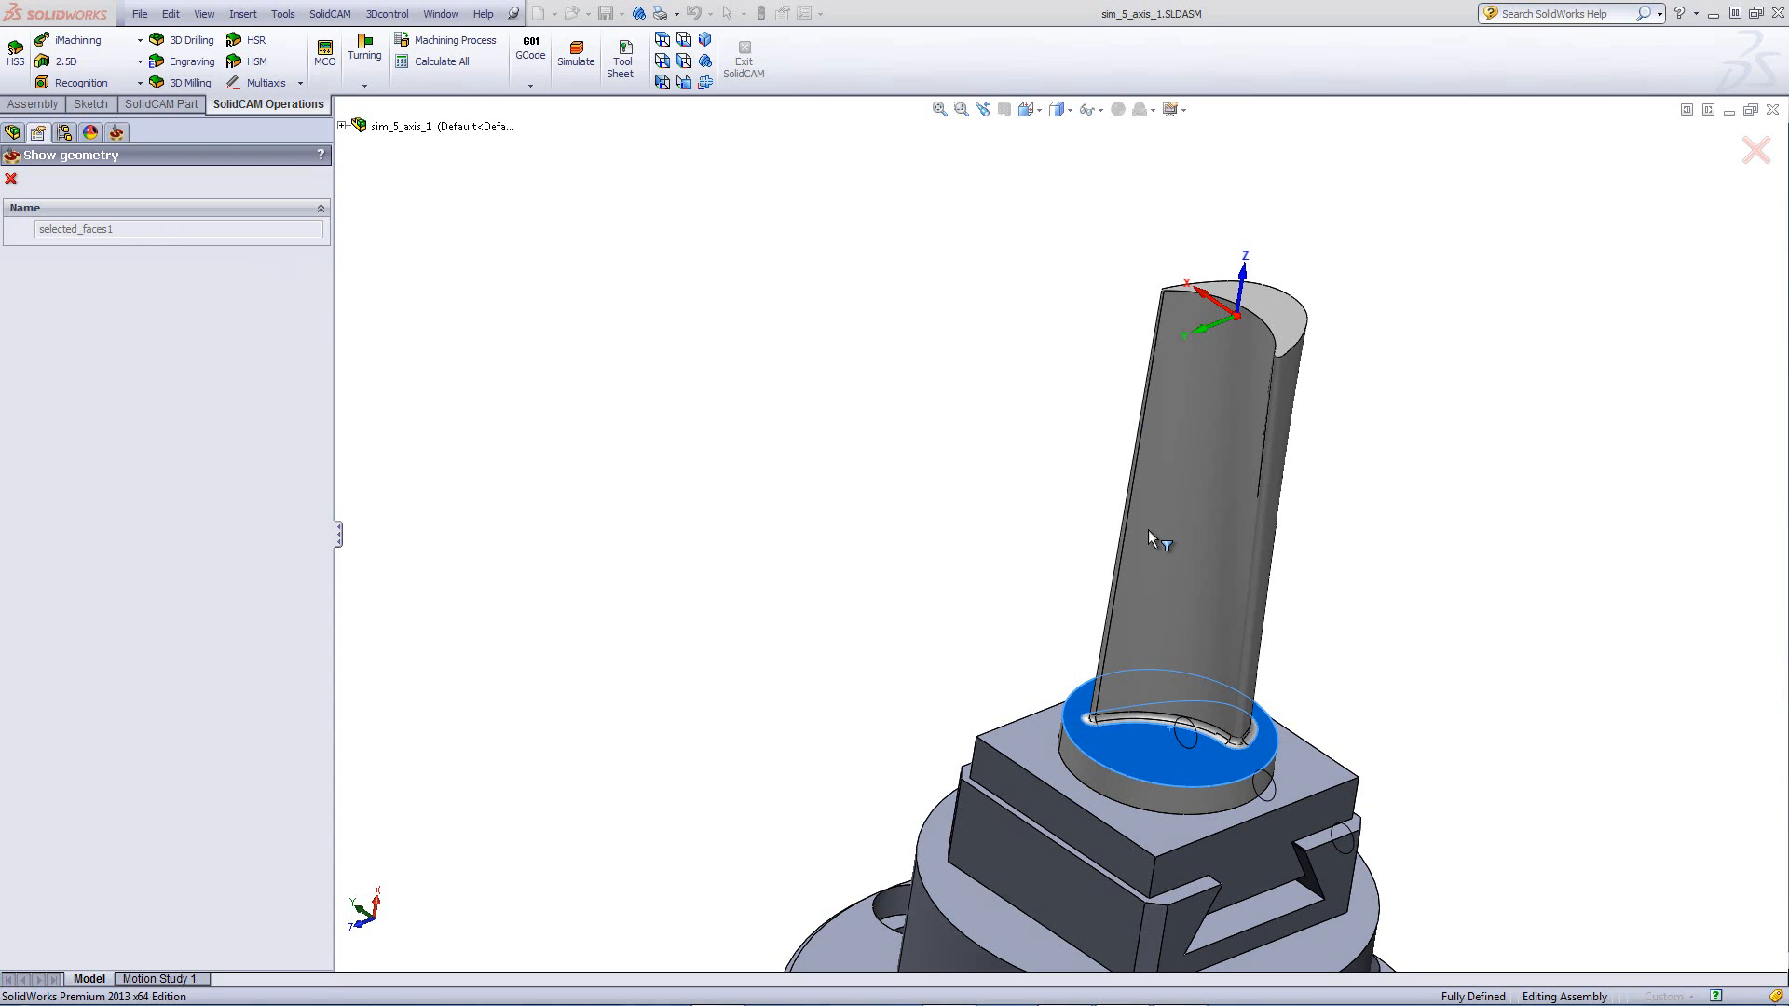
pyautogui.click(11, 178)
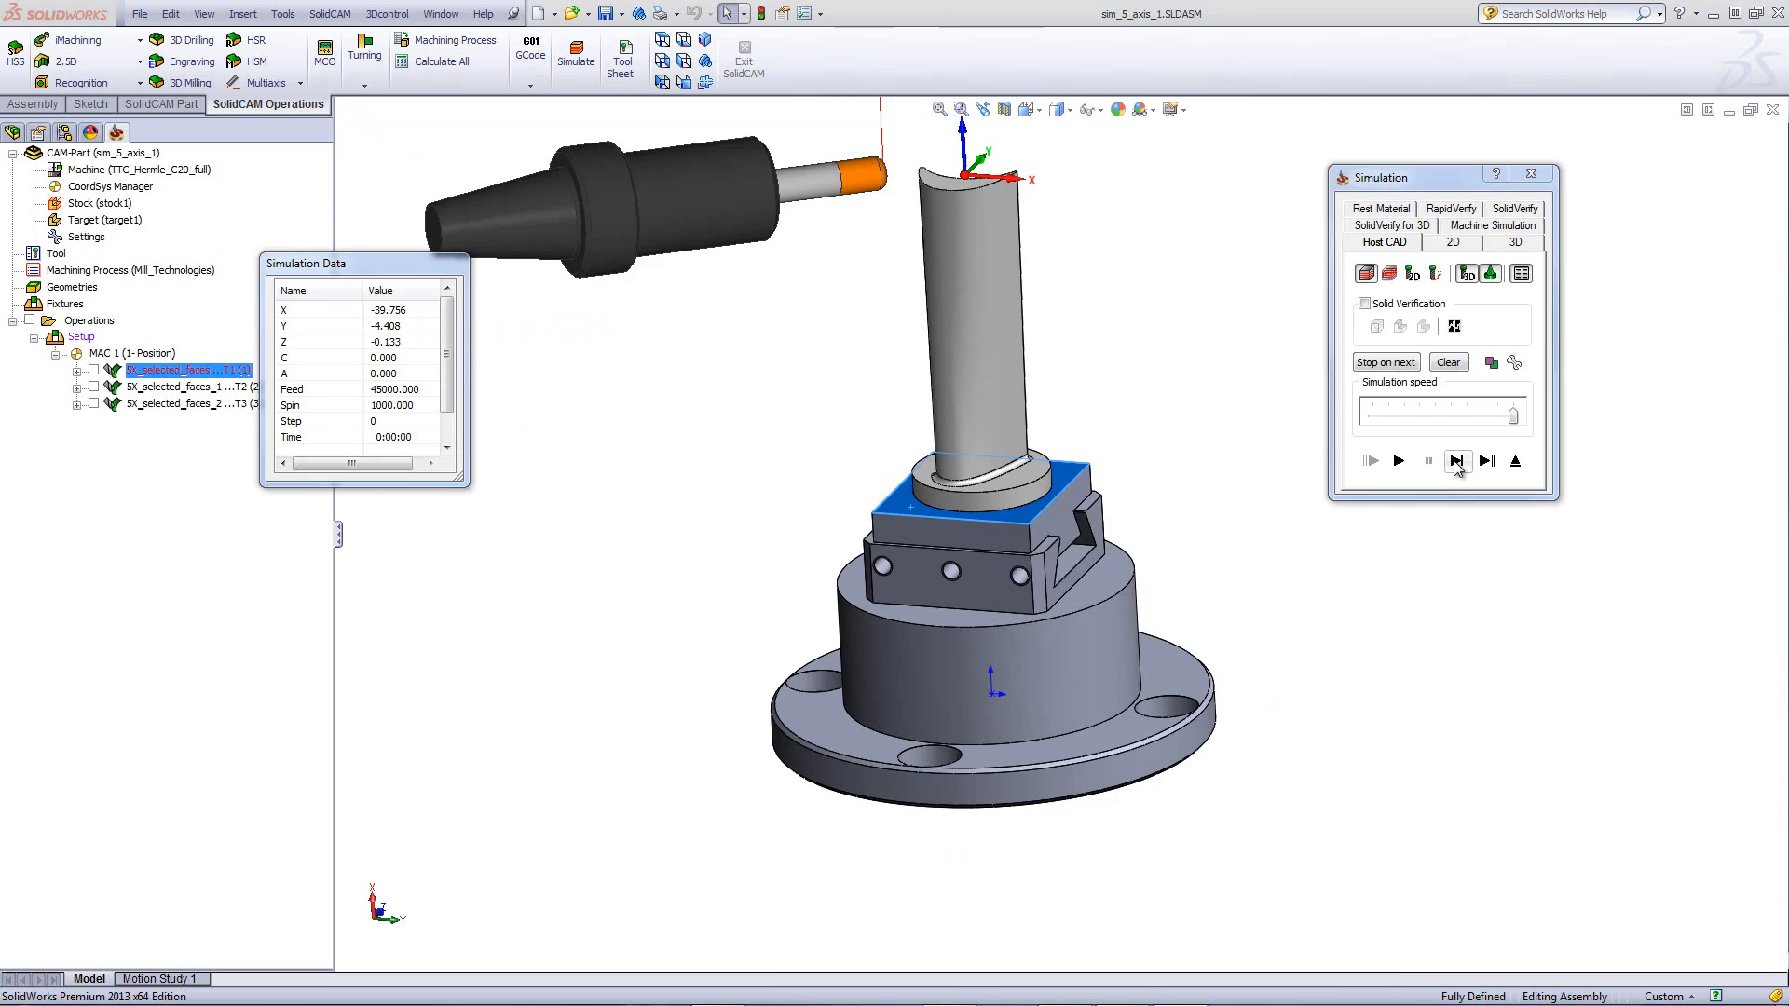
# Step: Step through the first tool moves of 5X_selected_faces in the Host CAD simulation and check the tool tilt from above
pyautogui.click(1456, 462)
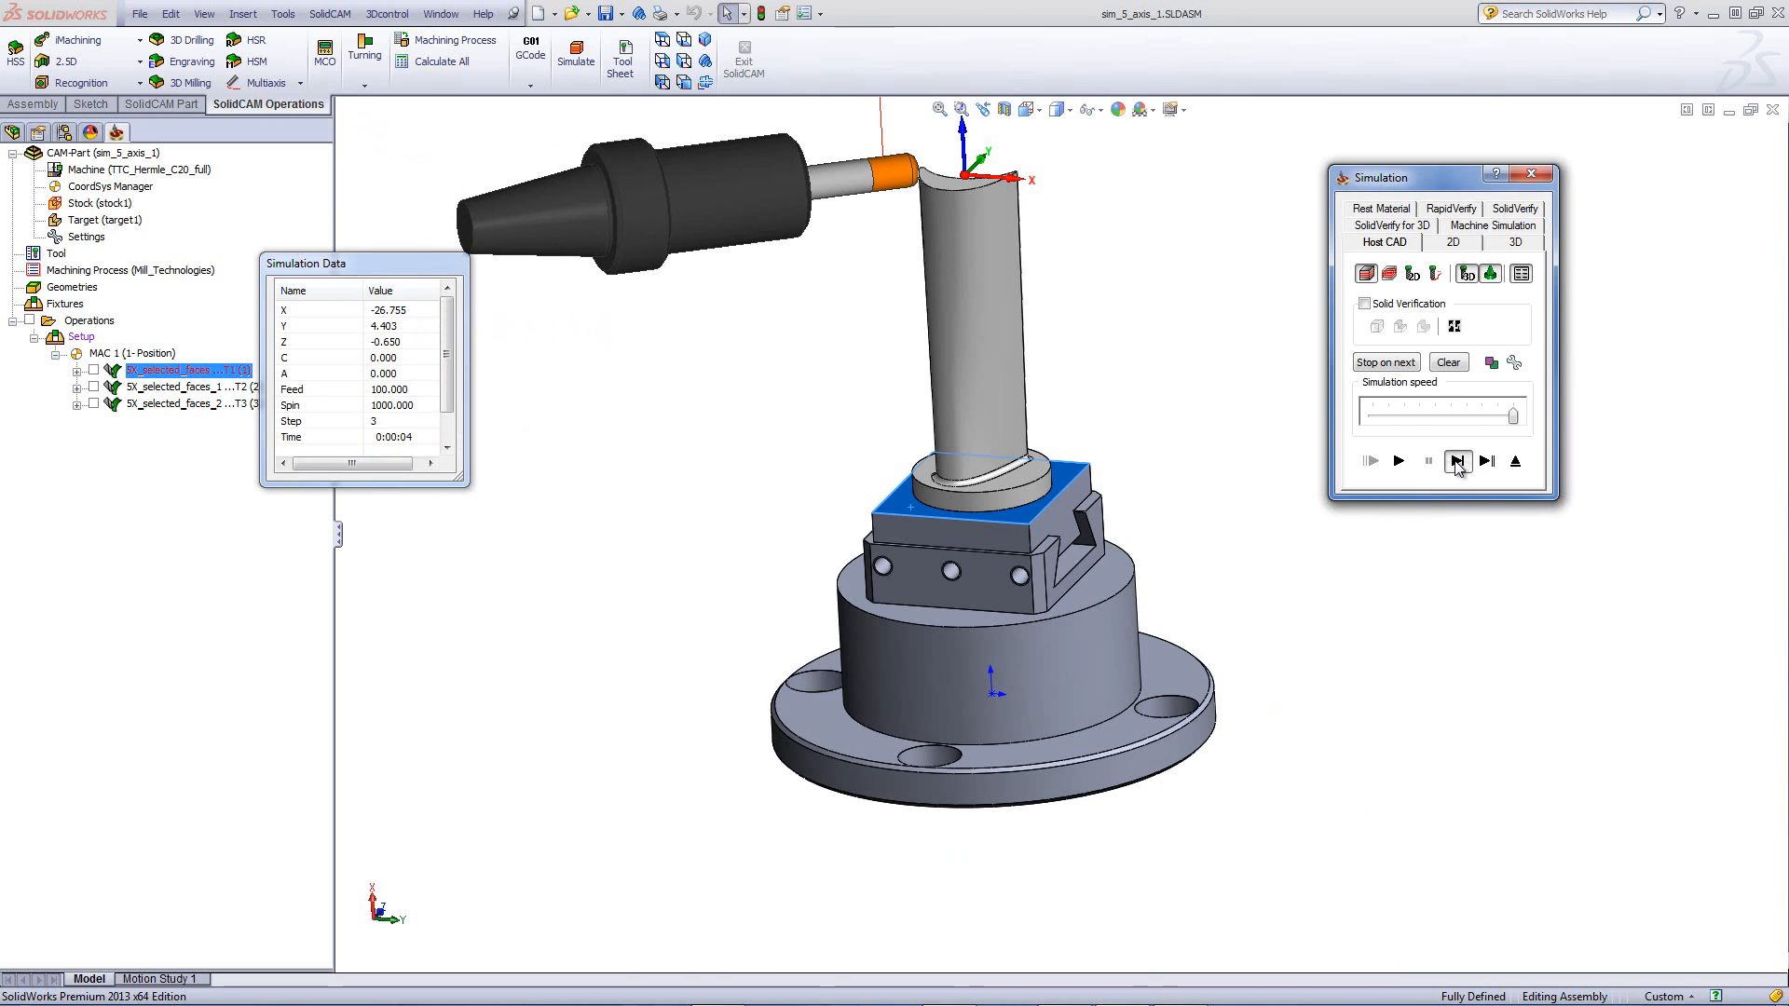
pyautogui.click(664, 39)
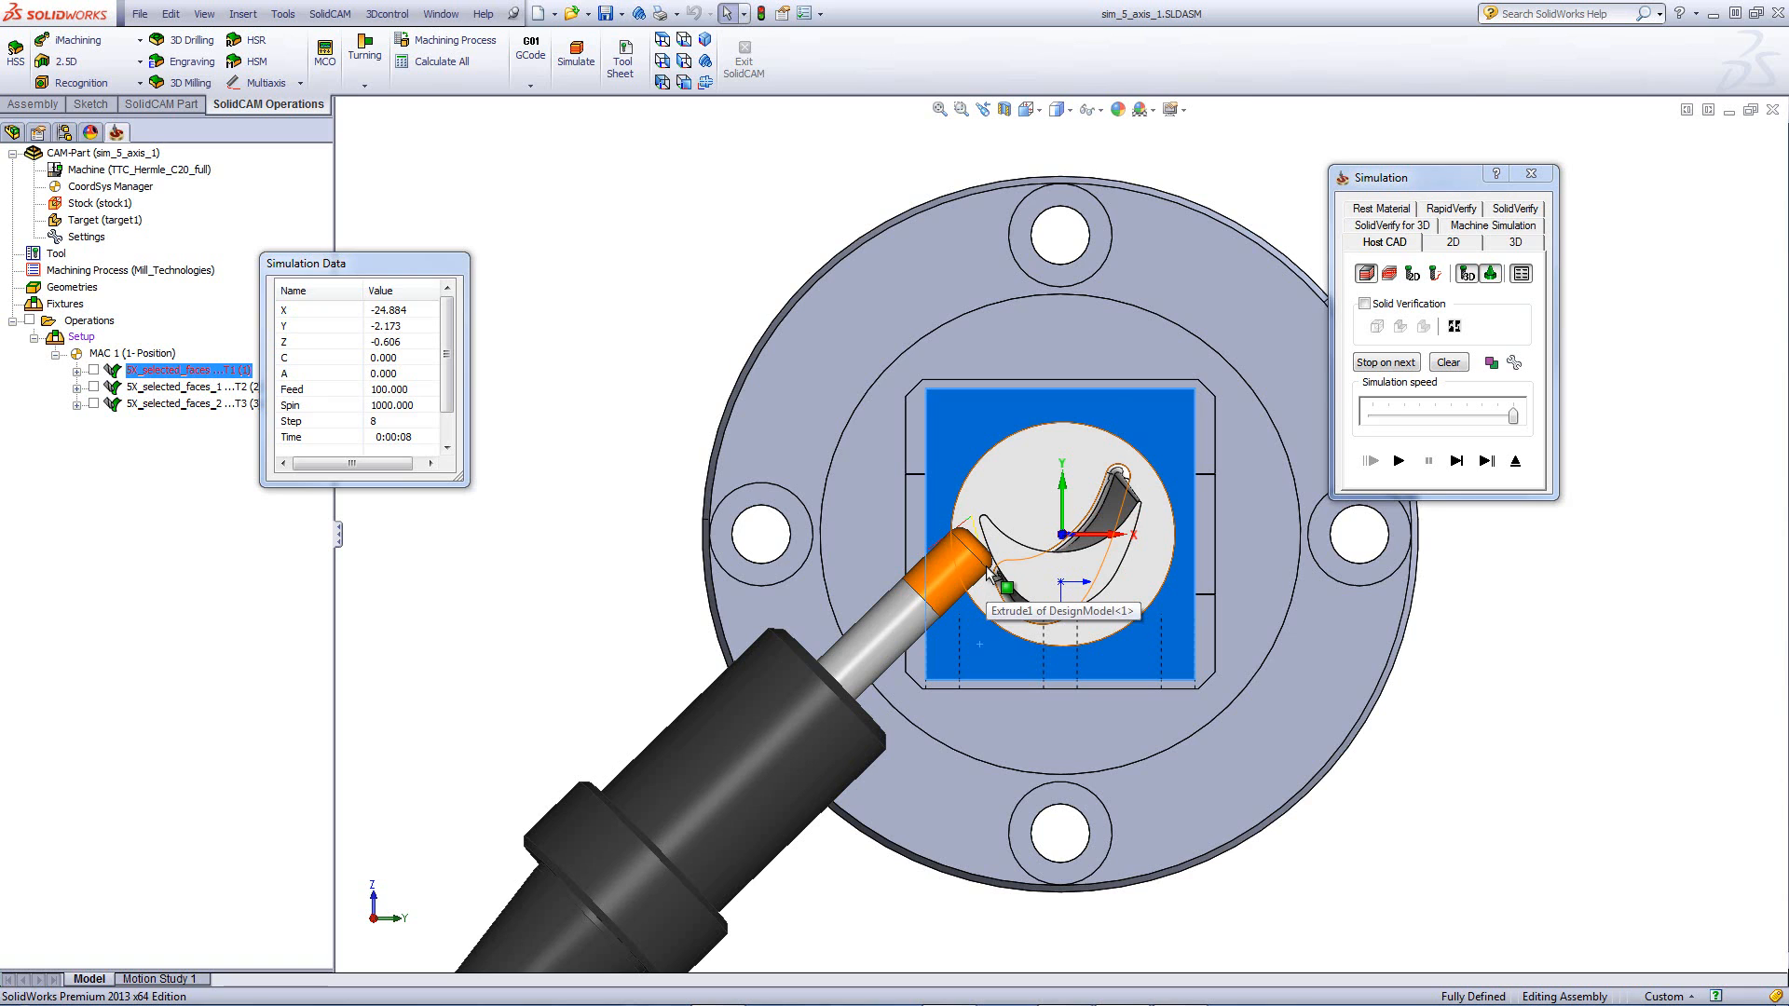
pyautogui.click(706, 39)
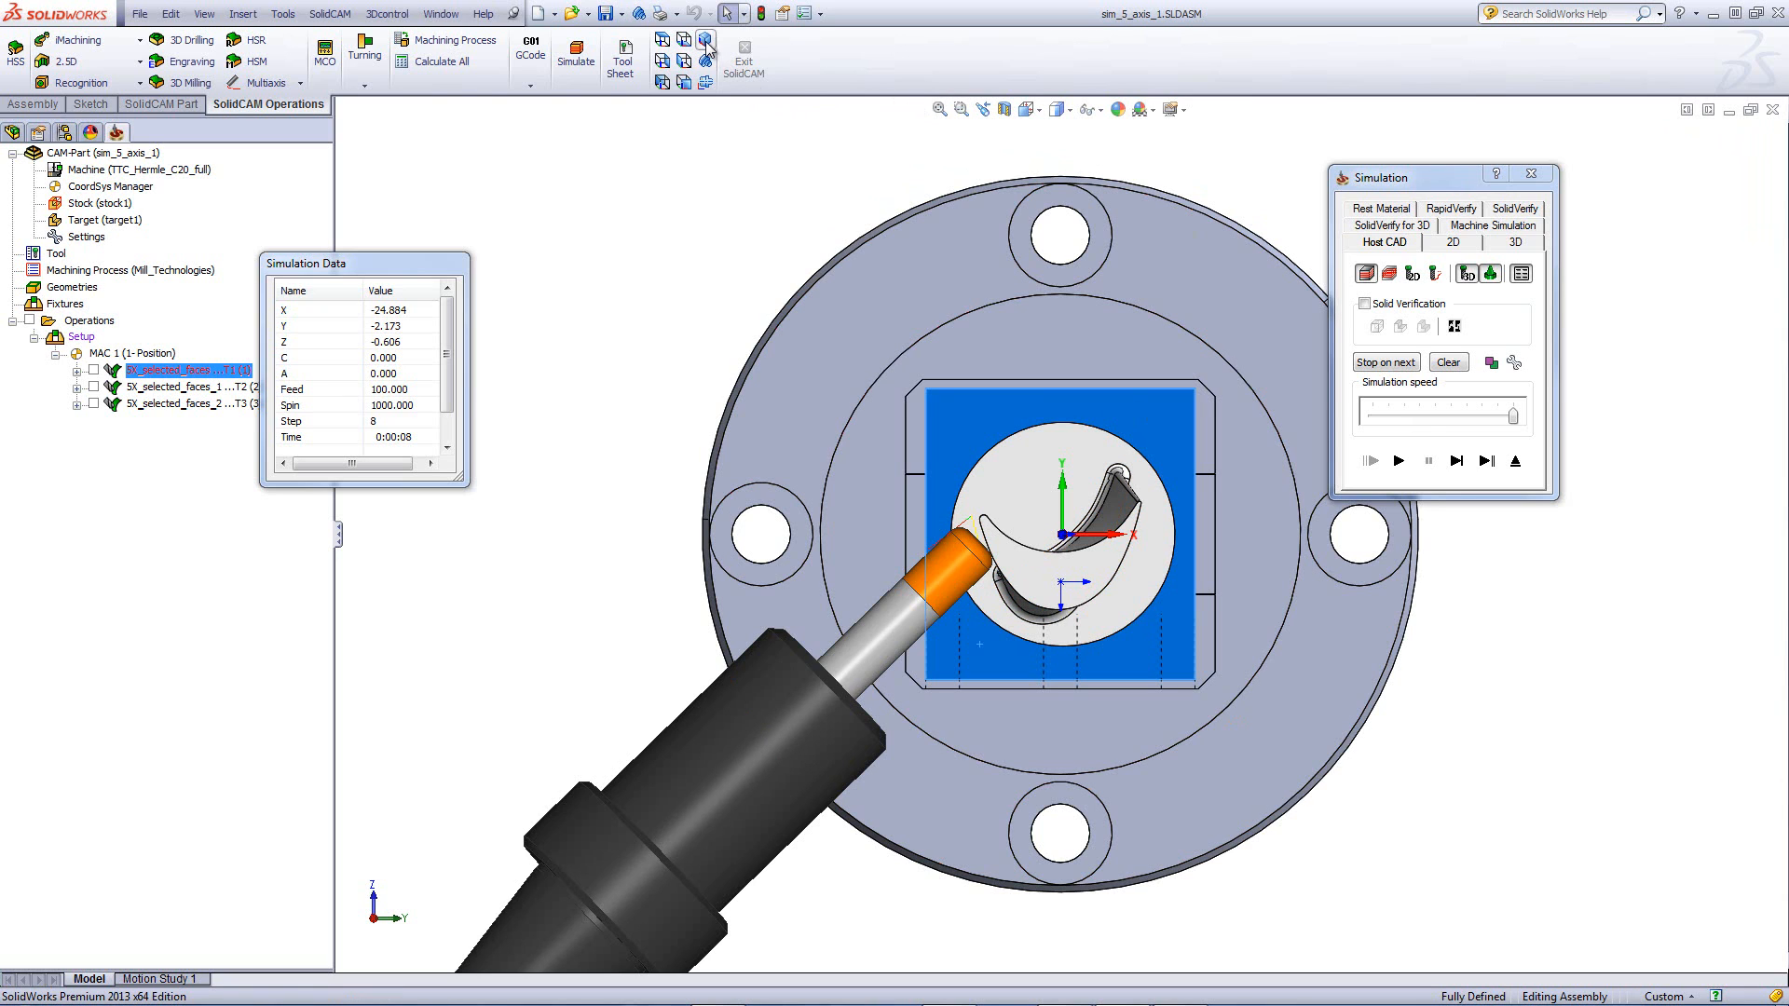
# Step: Play the rest of the 5X_selected_faces simulation at reduced speed, inspect the tool path side-on, and close the simulation
pyautogui.click(1460, 417)
pyautogui.click(1460, 416)
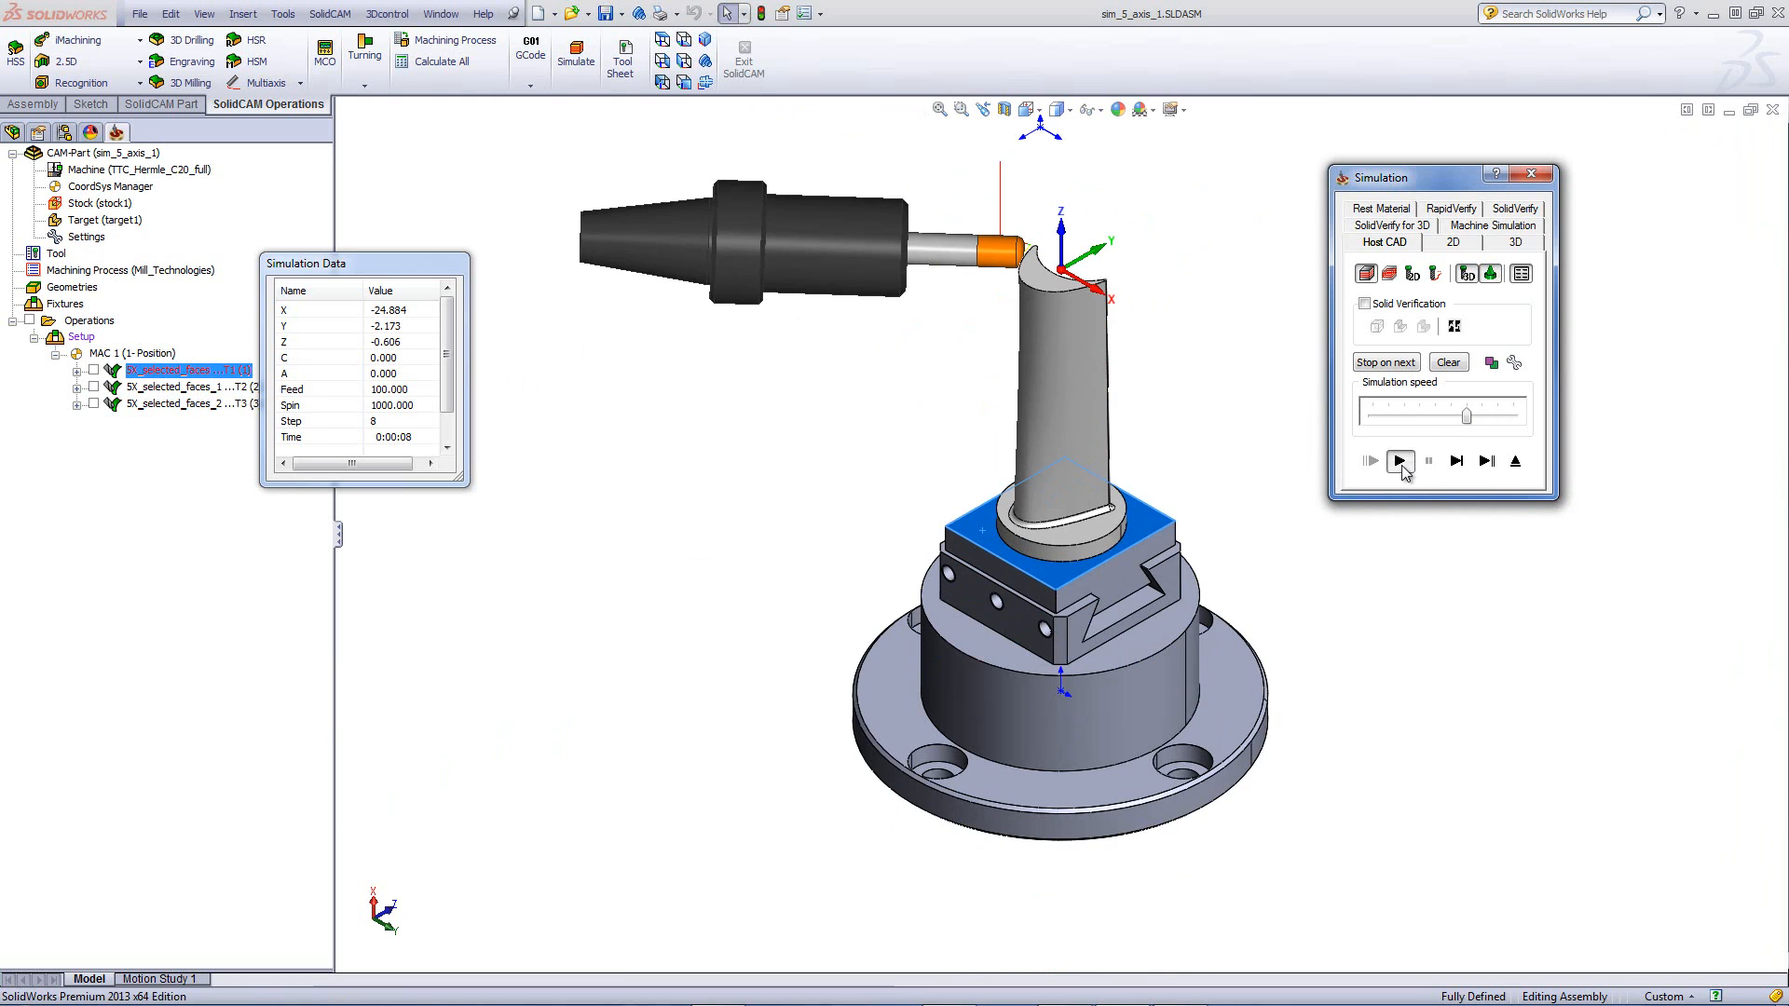
pyautogui.click(1399, 460)
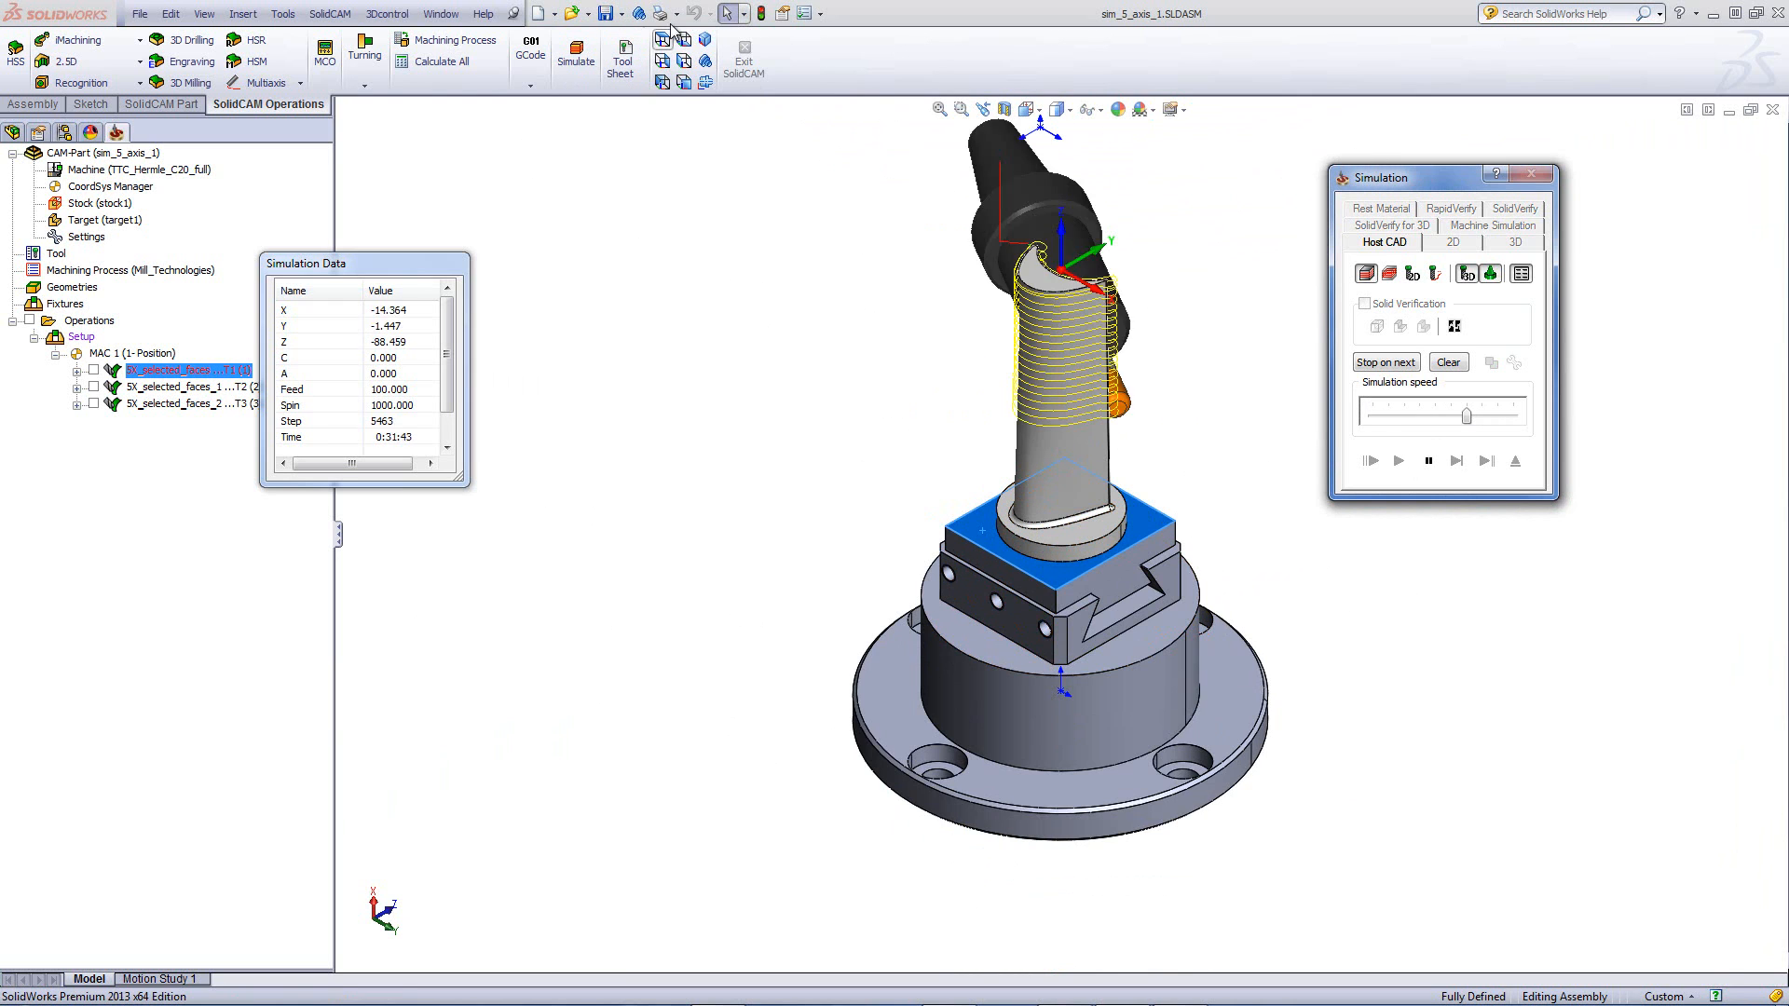
pyautogui.click(672, 83)
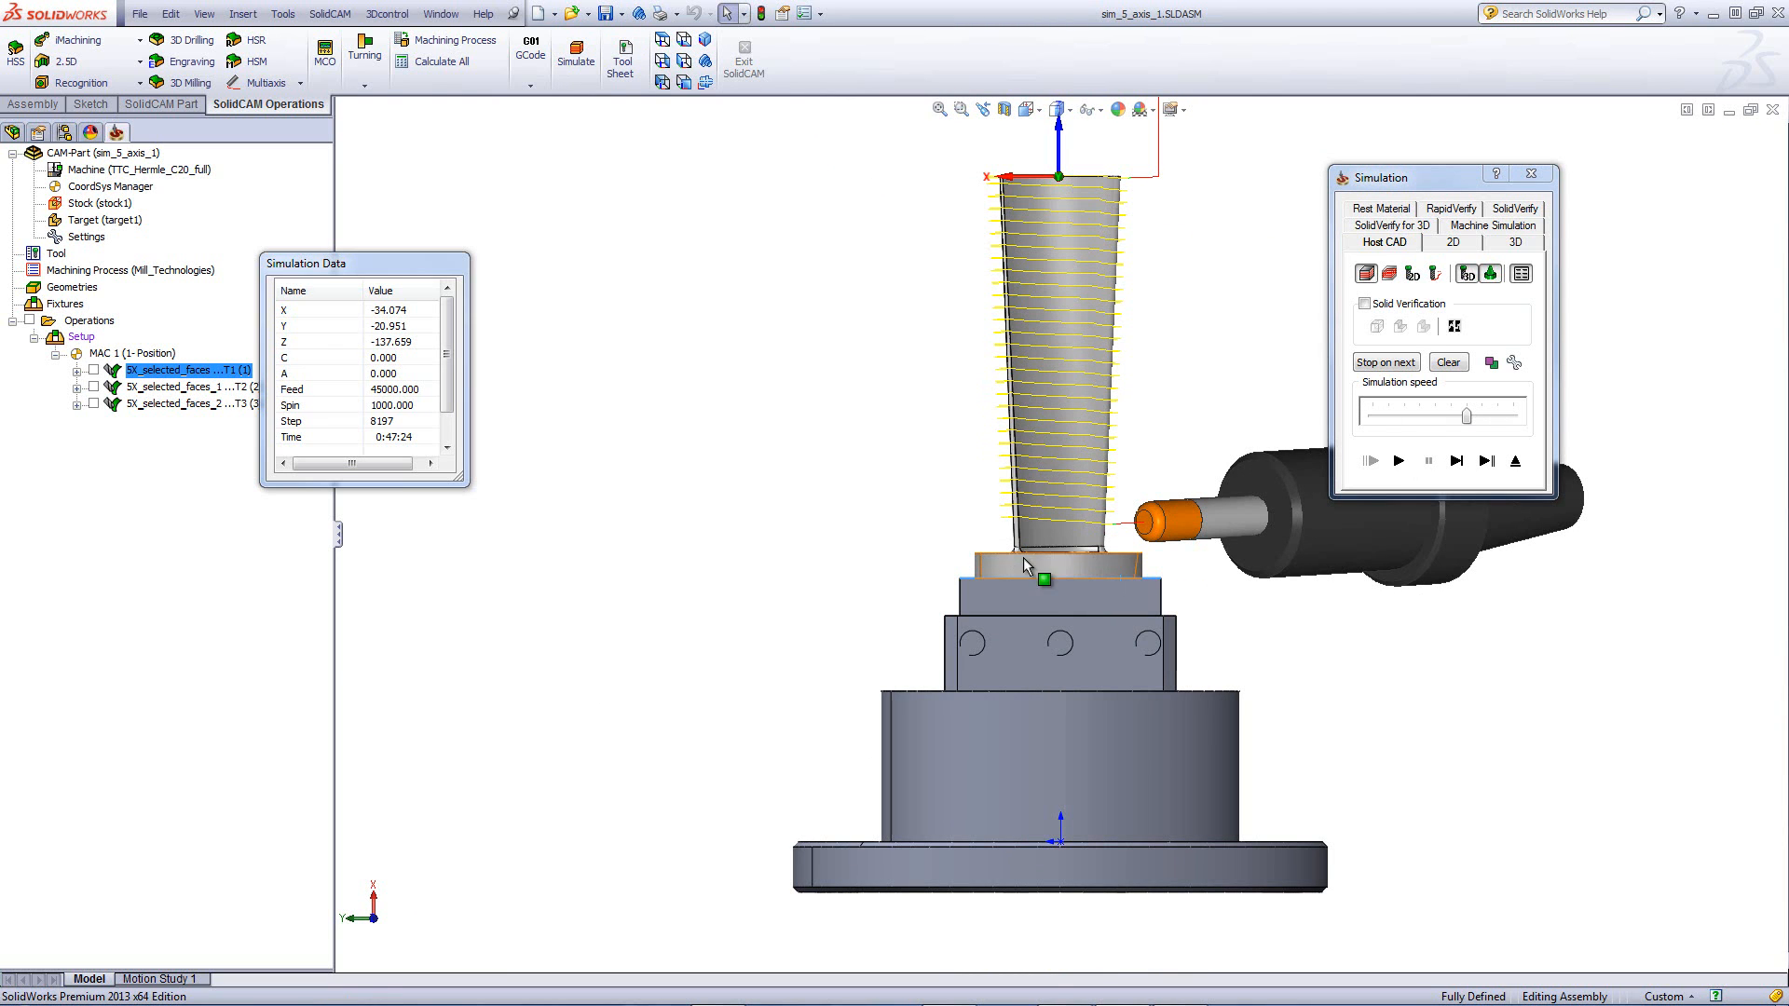
pyautogui.hotkey('ctrl', '7')
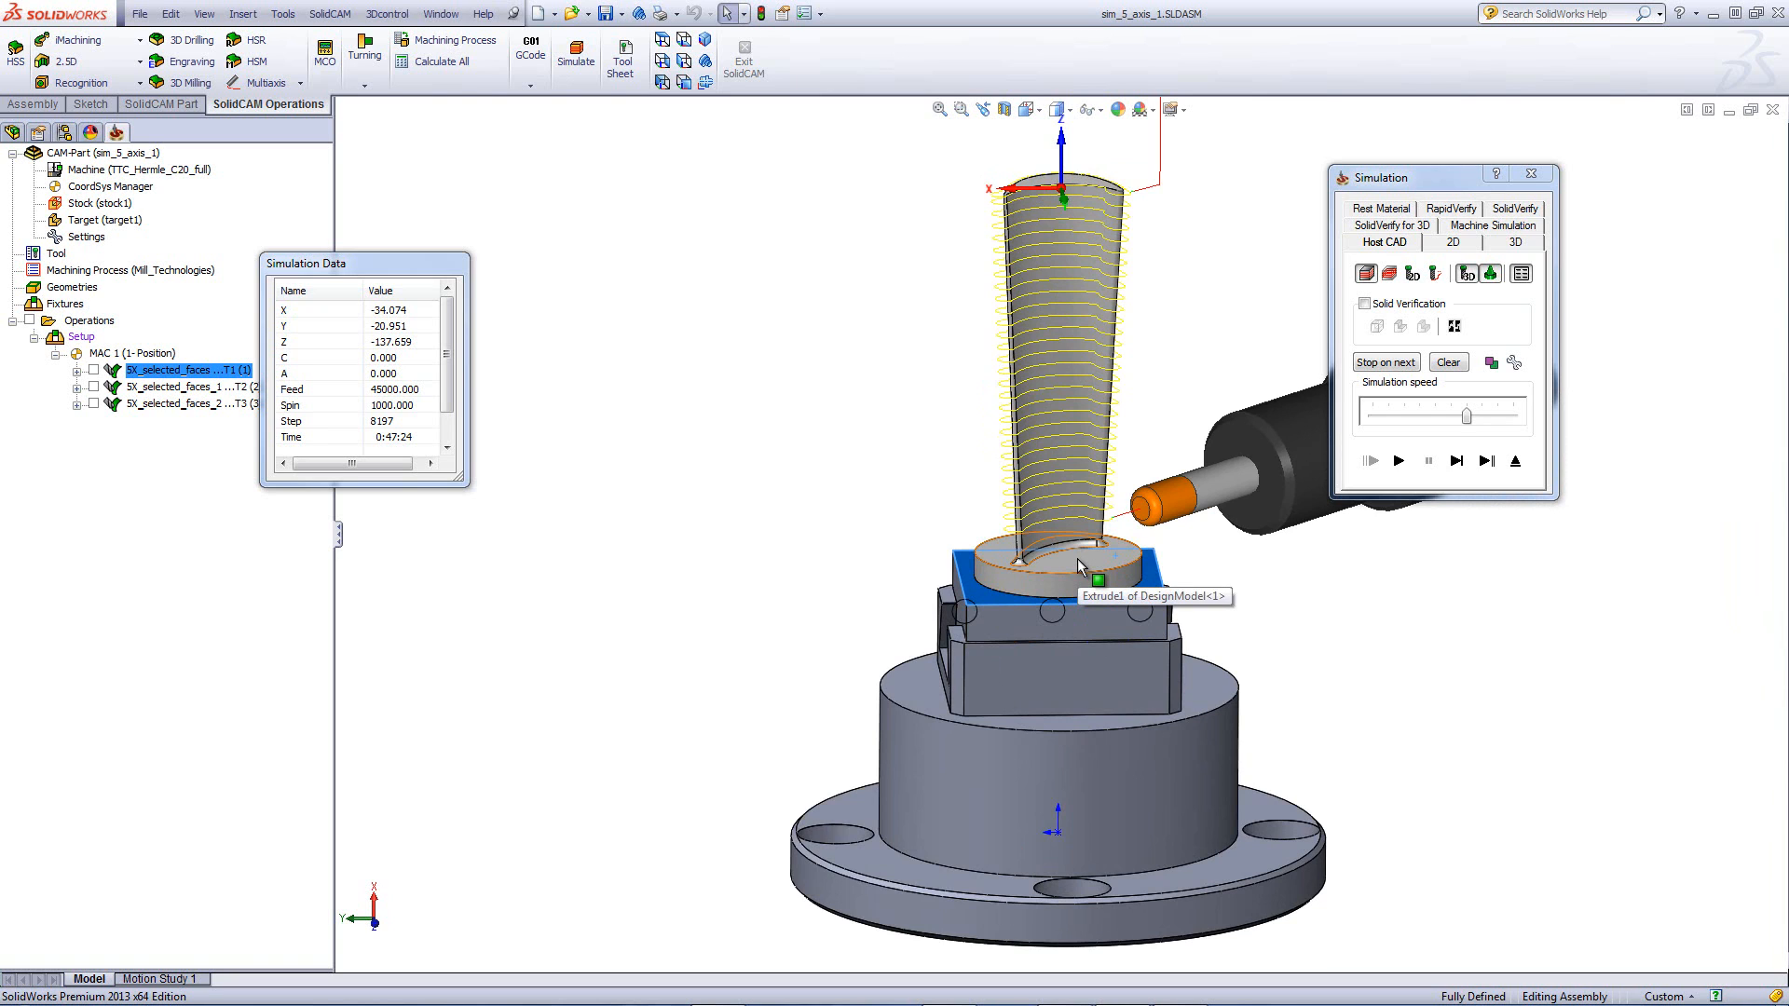
pyautogui.press('Escape')
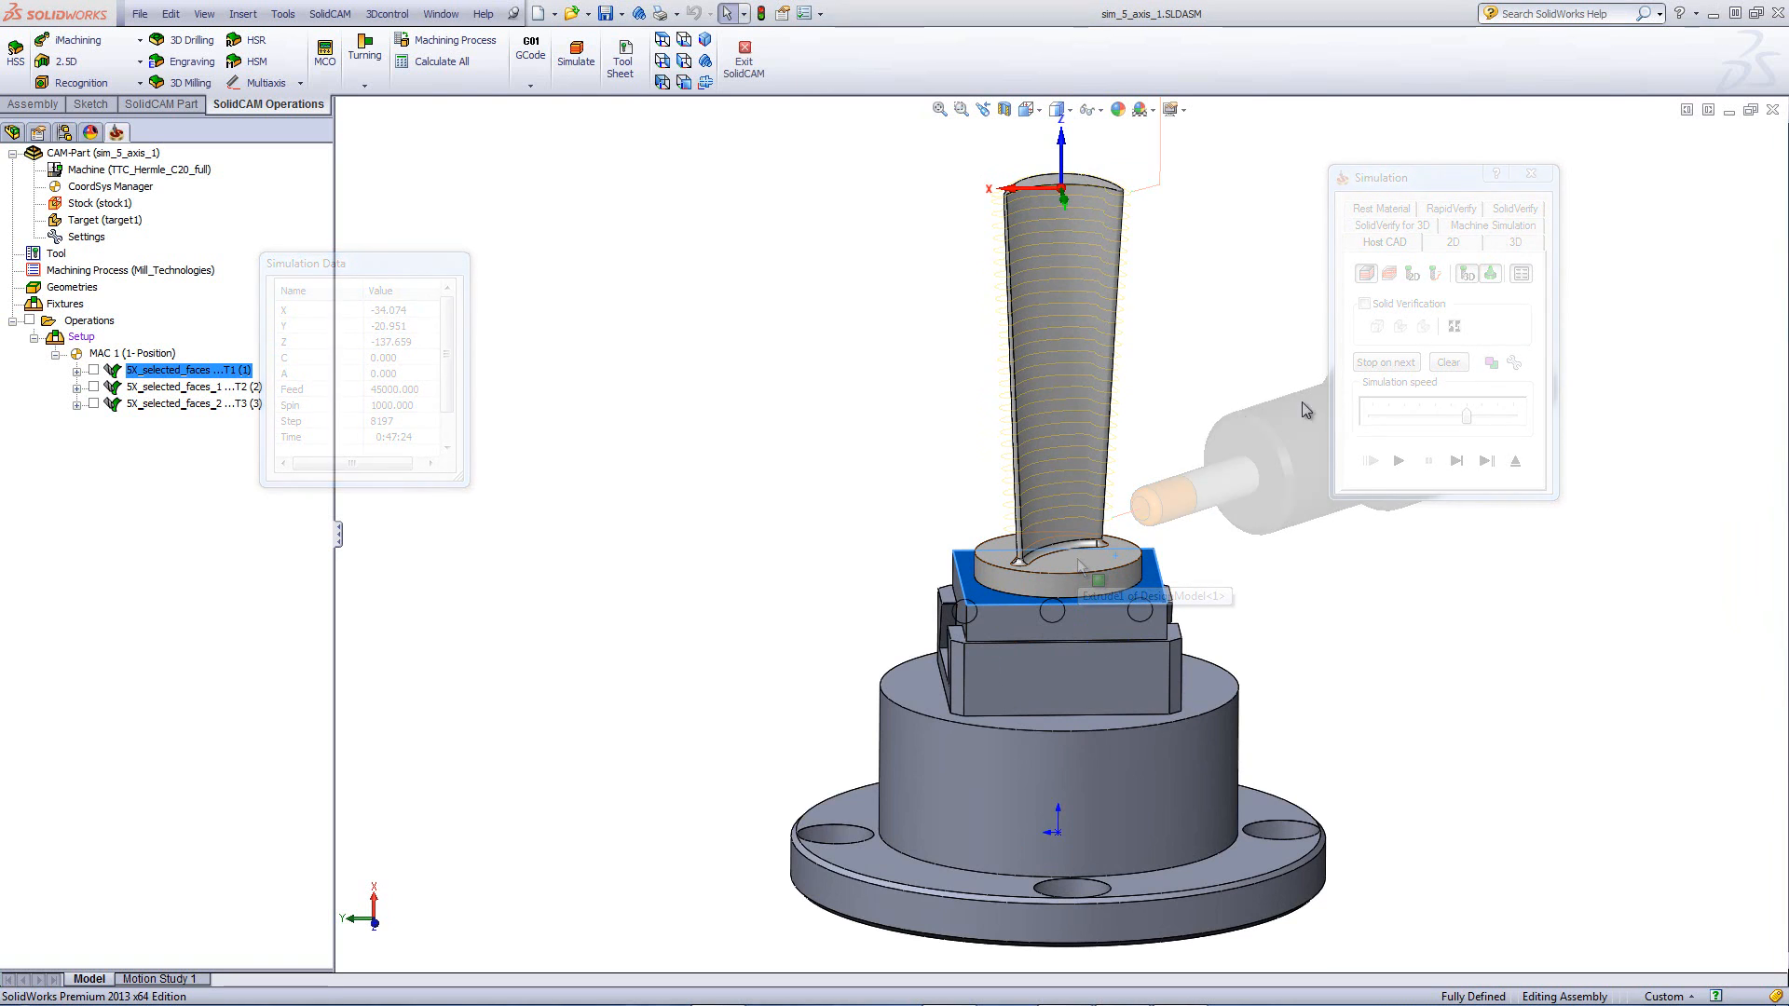
# Step: Open the second operation, 5X_selected_faces_1, and review its tool data and geometry settings
pyautogui.click(250, 388)
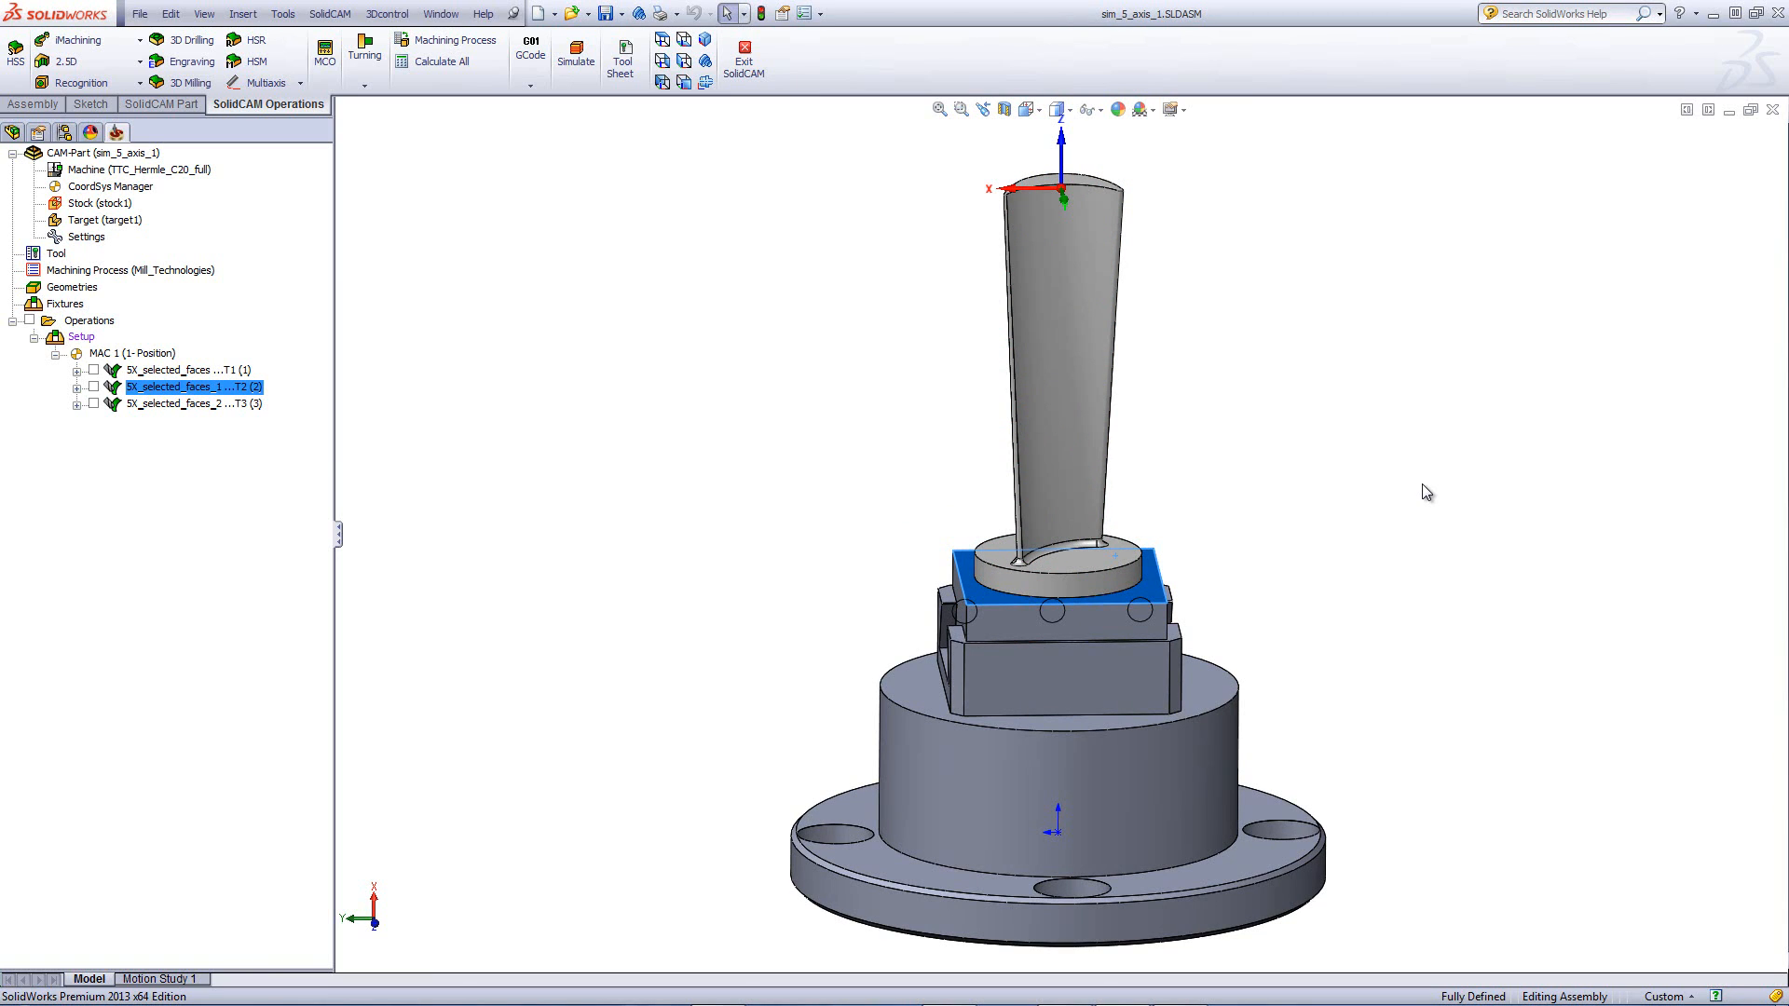
pyautogui.doubleClick(176, 388)
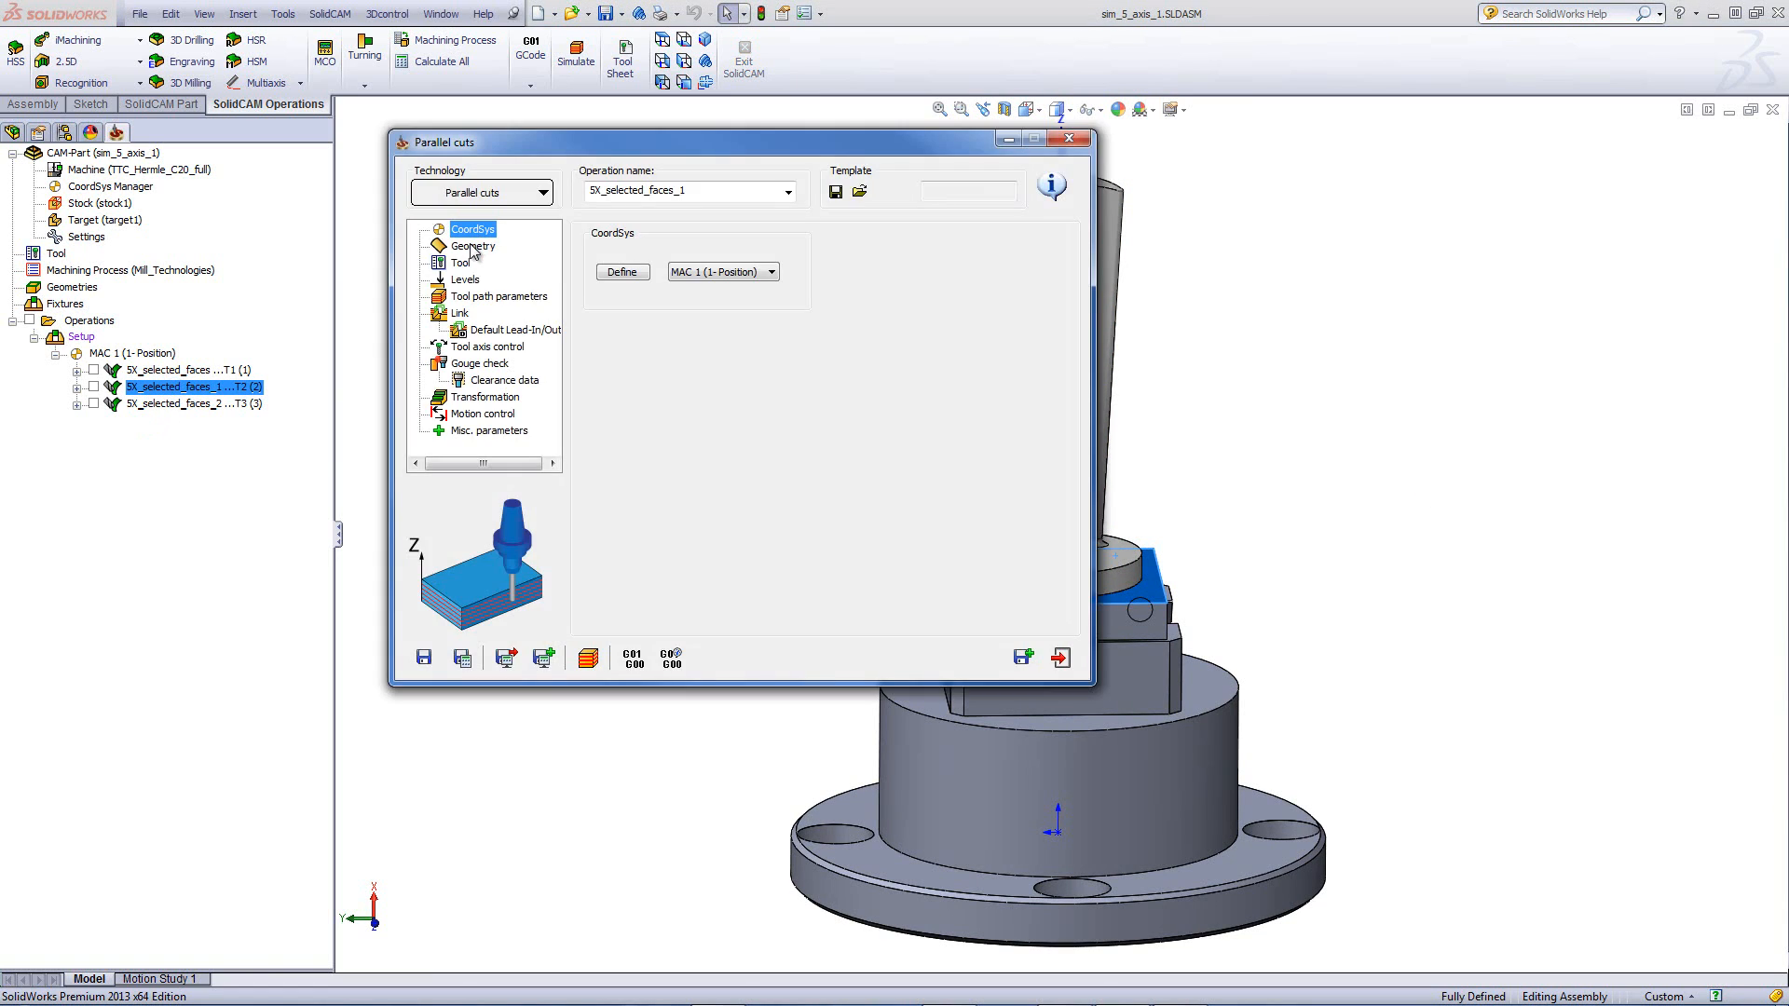
pyautogui.click(460, 264)
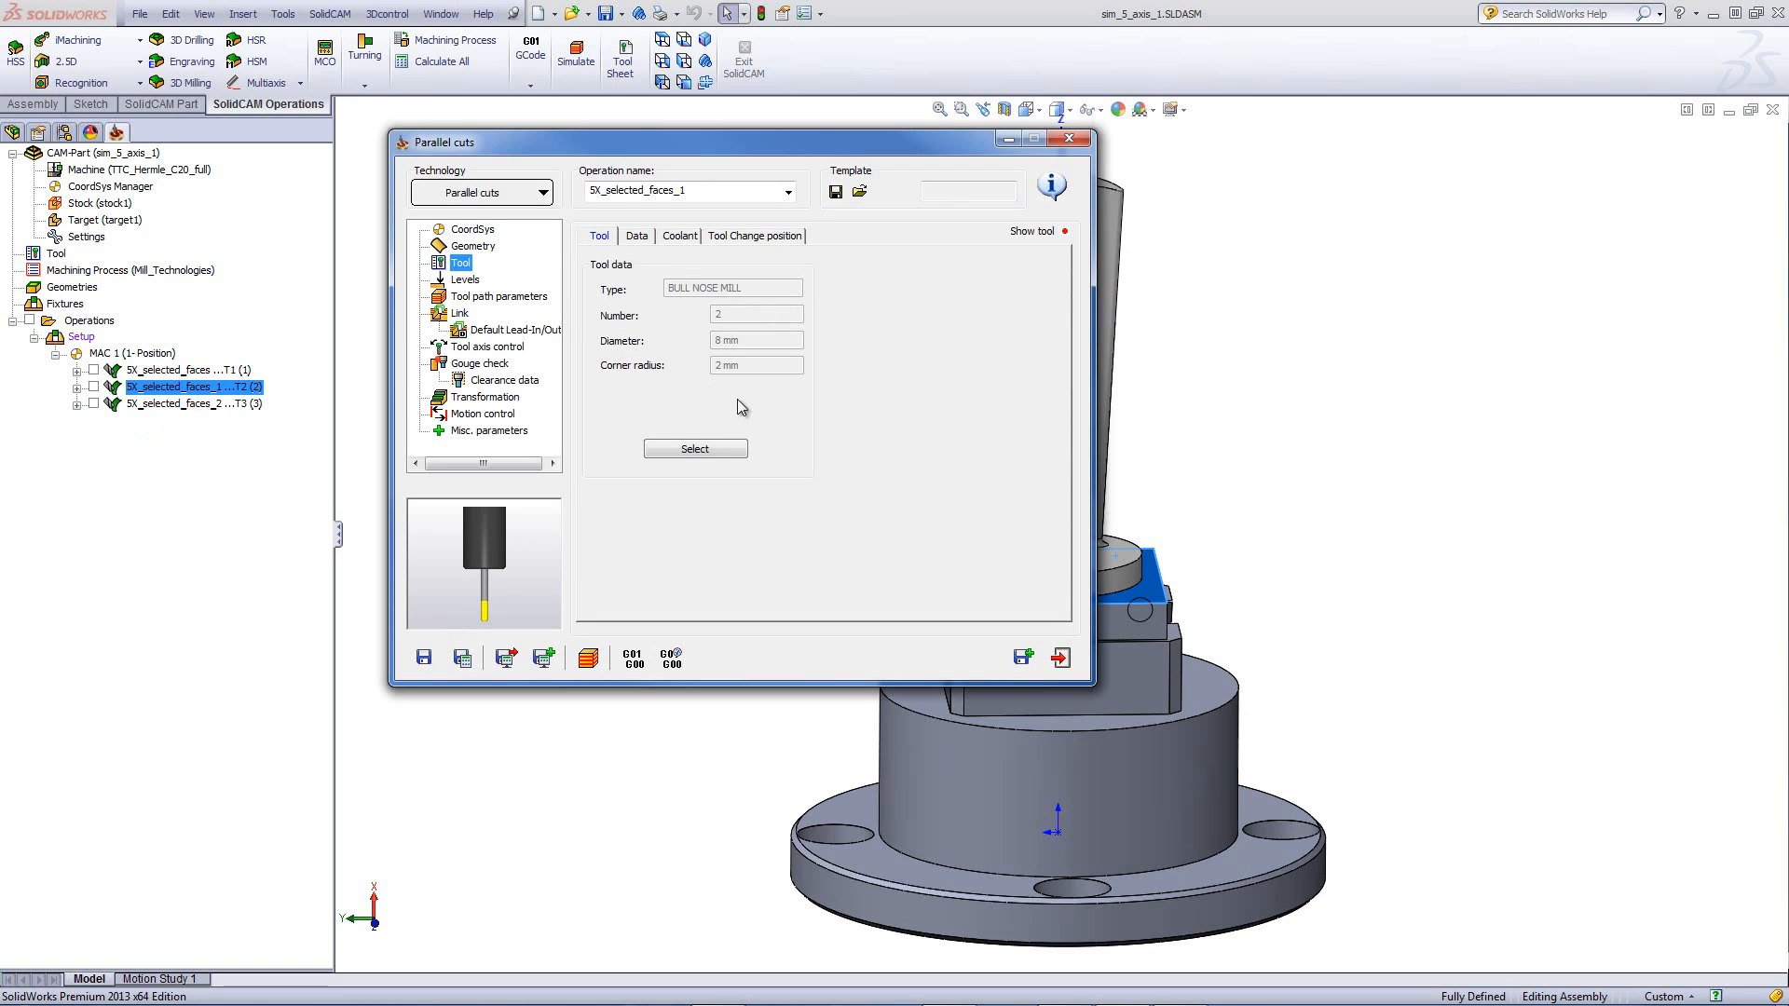
pyautogui.click(489, 250)
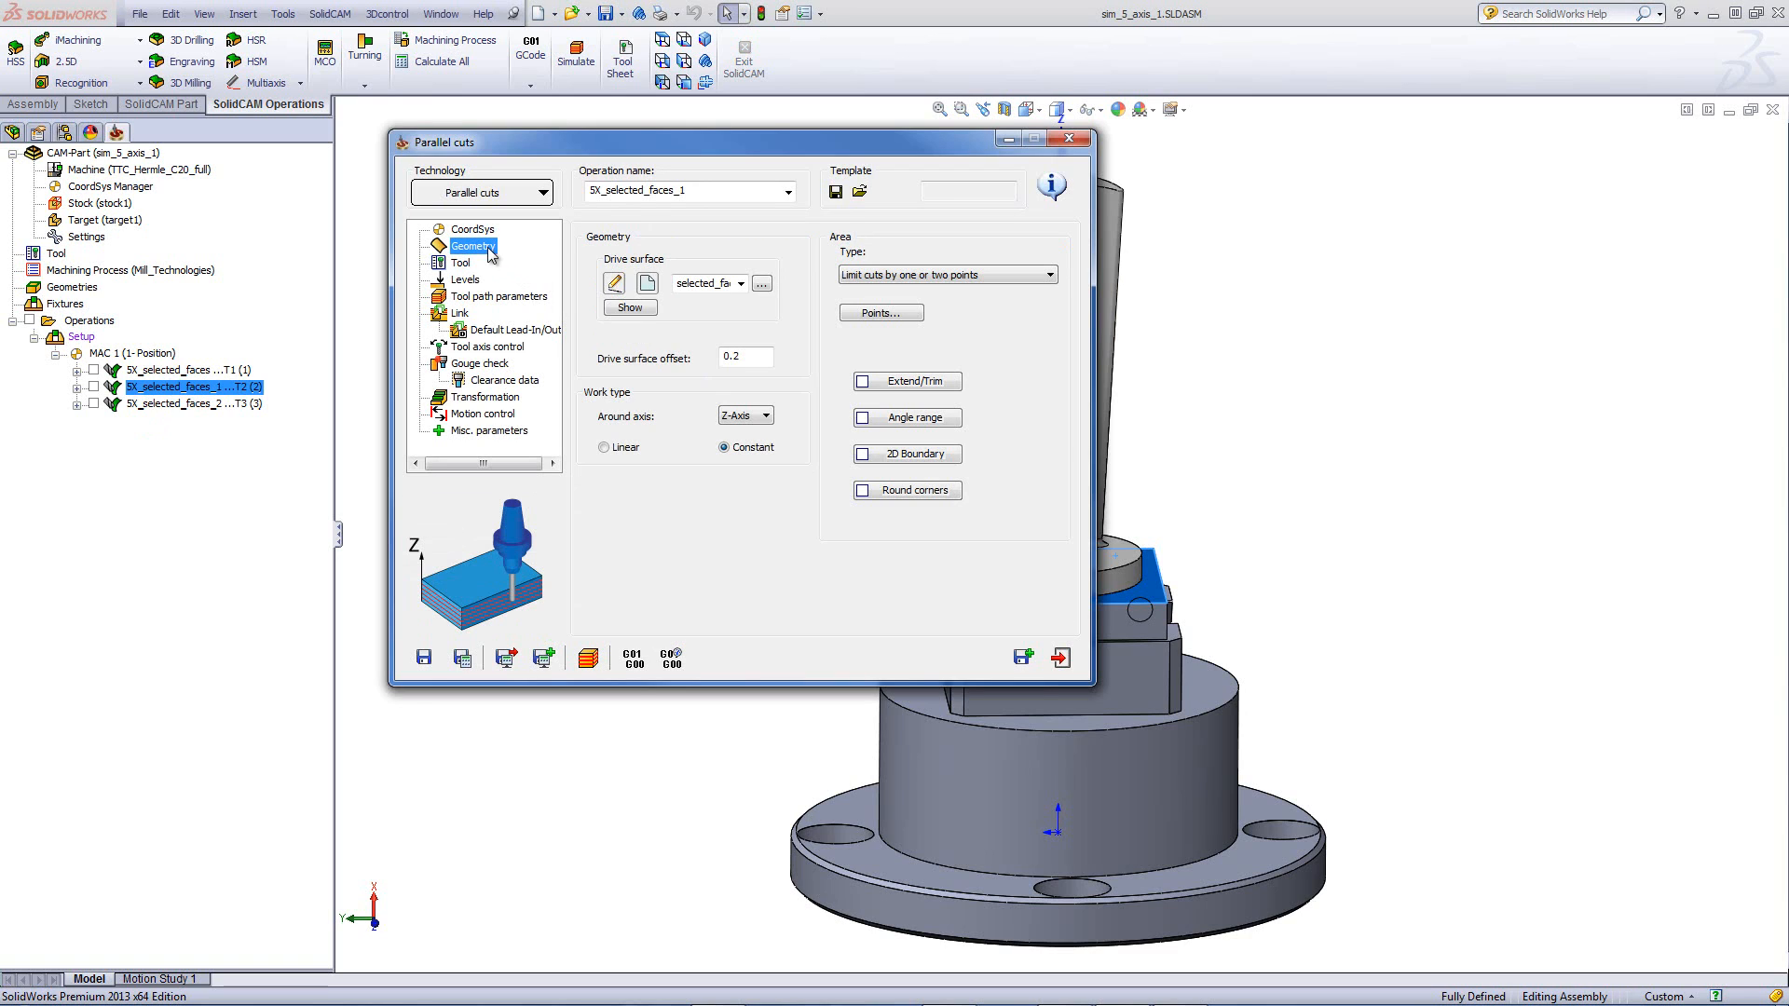
# Step: Examine the Z values of the two points that limit the cuts of 5X_selected_faces_1, leaving them as they are
pyautogui.click(876, 312)
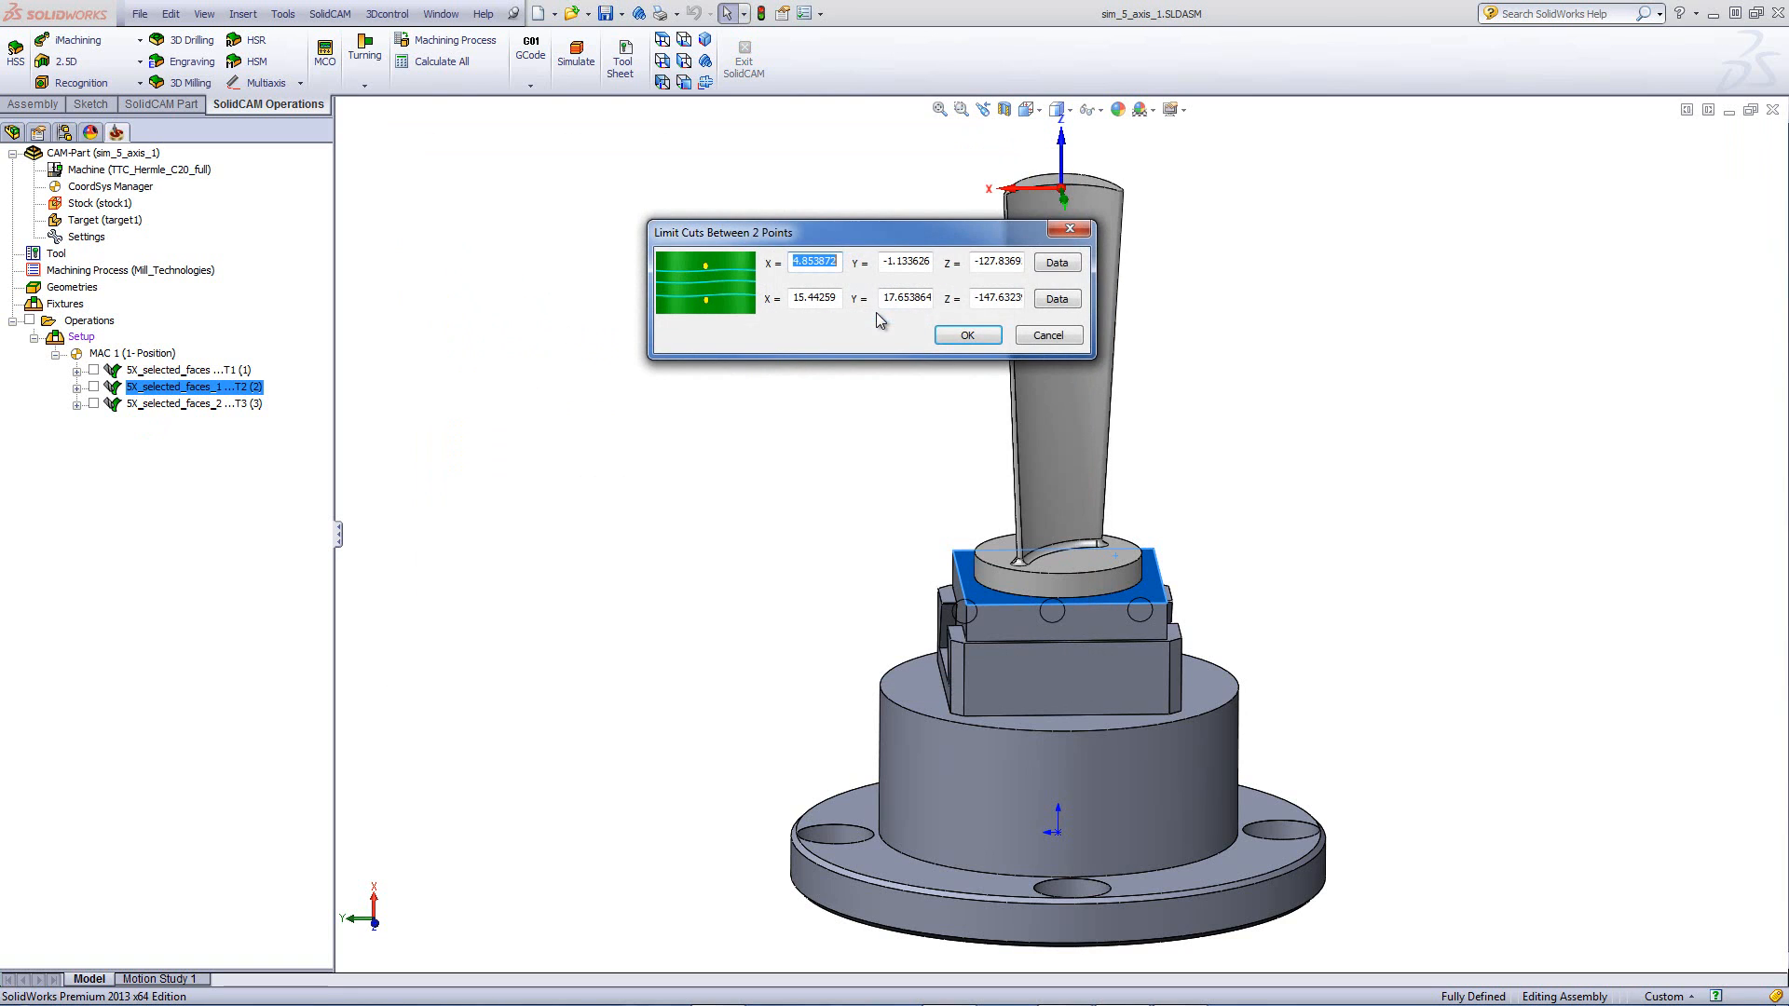
pyautogui.click(1013, 260)
pyautogui.click(995, 299)
pyautogui.click(1045, 335)
# Step: Simulate the 5X_selected_faces_1 tool path near the blade root, inspect it side-on, and close the simulation
pyautogui.click(598, 661)
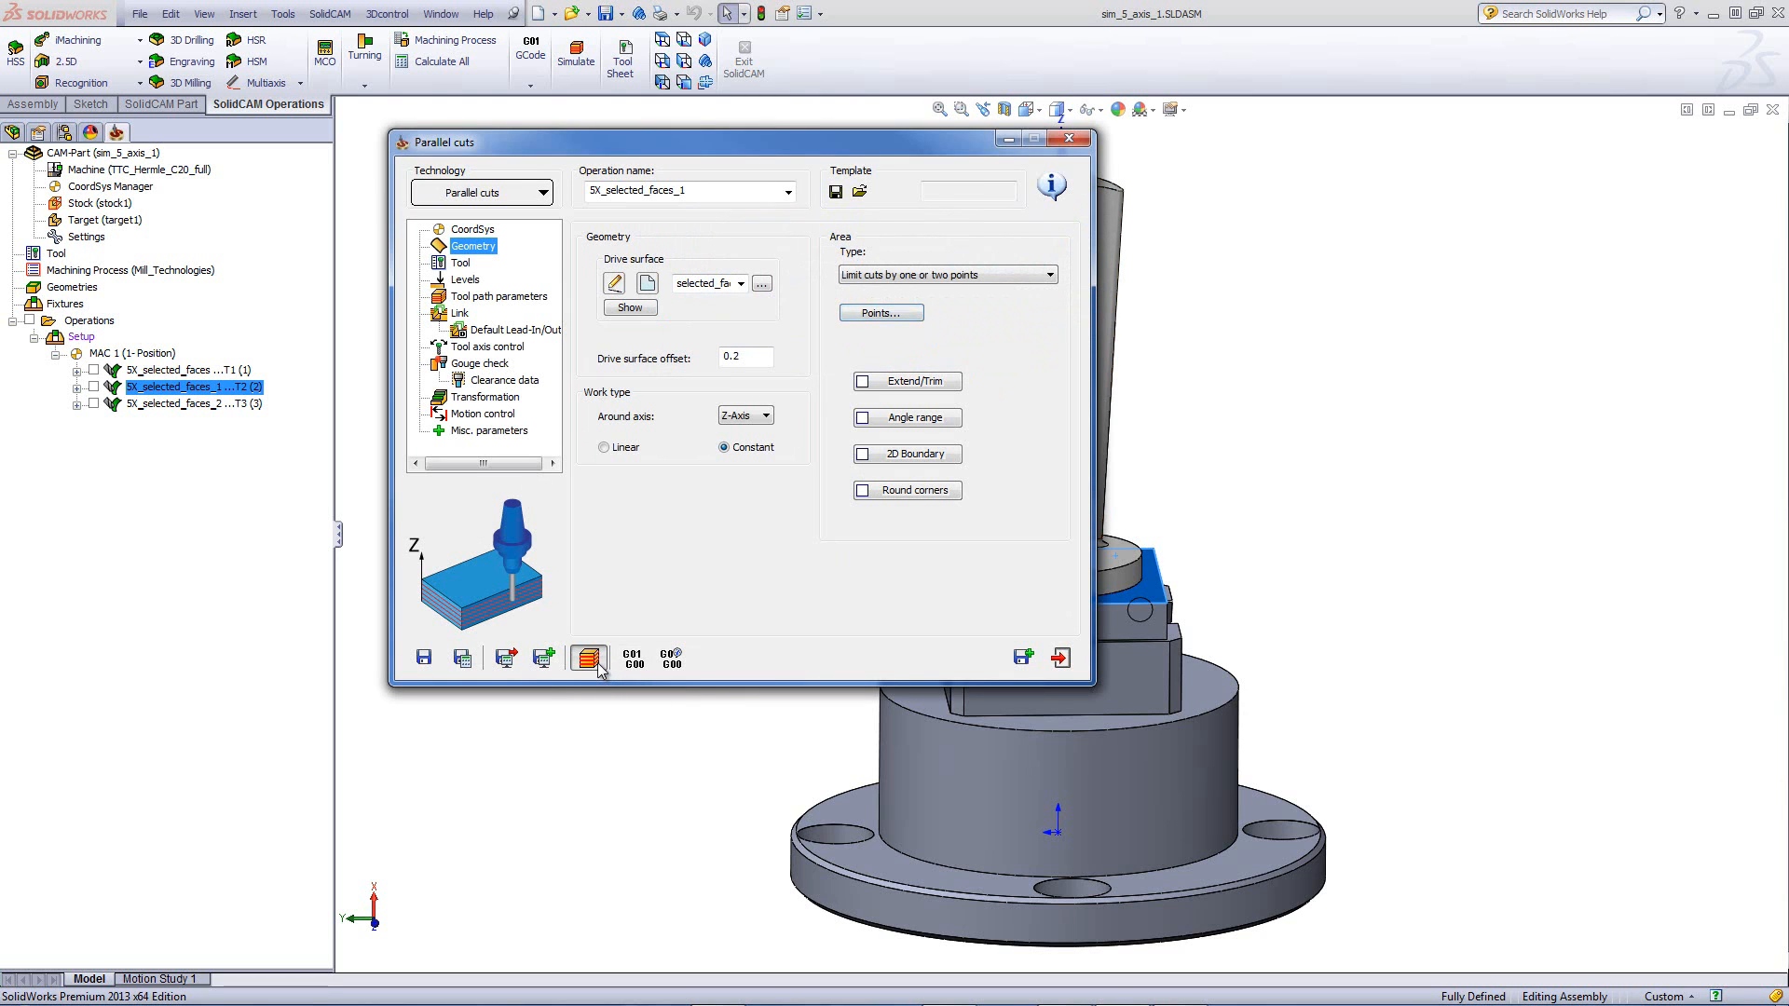
pyautogui.click(1456, 462)
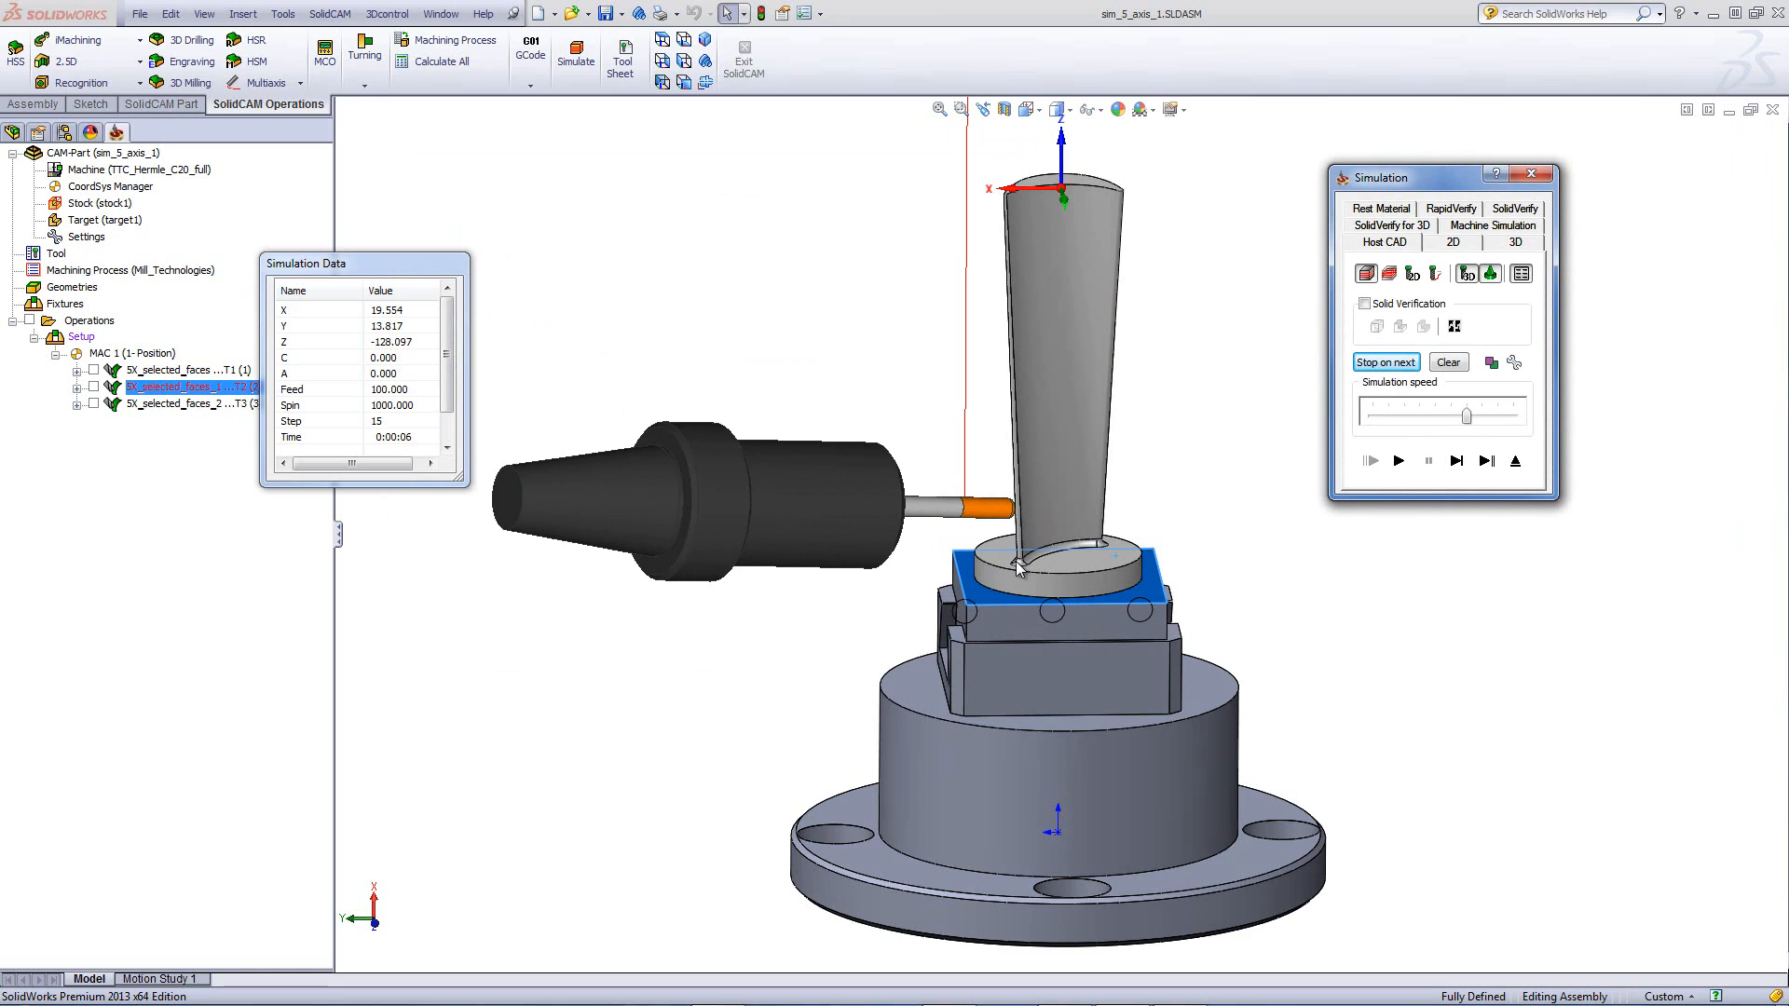
pyautogui.click(1399, 460)
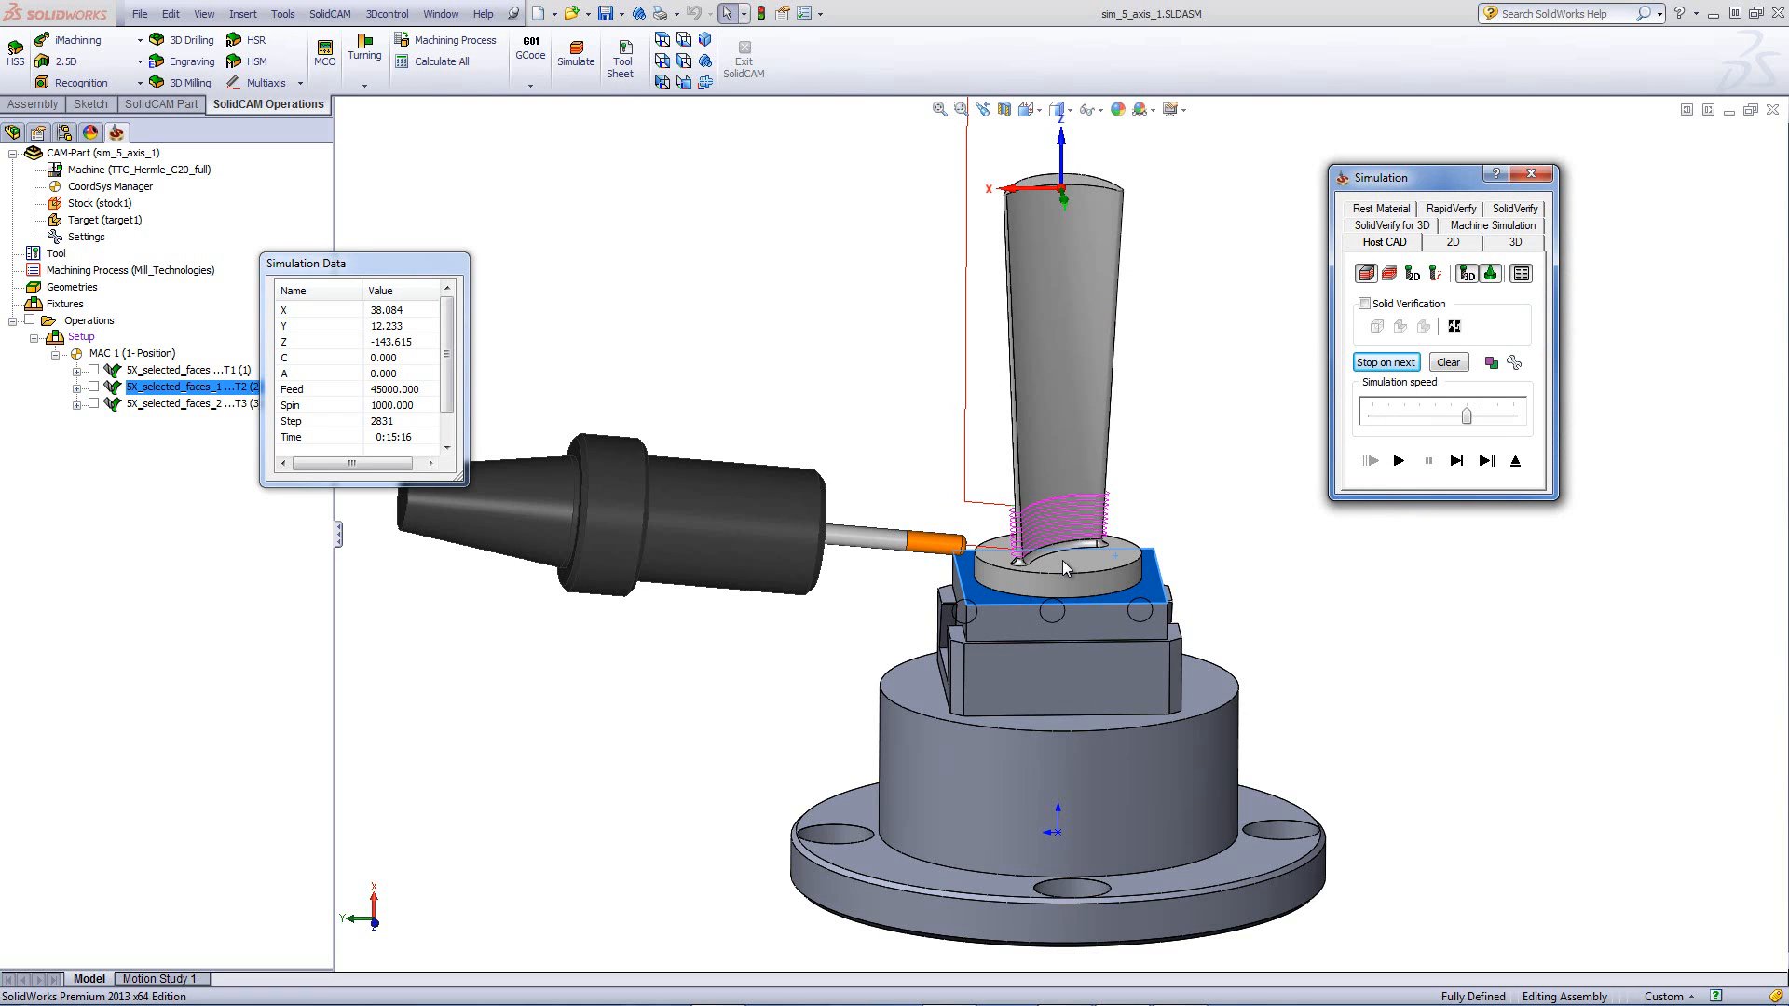
pyautogui.click(663, 83)
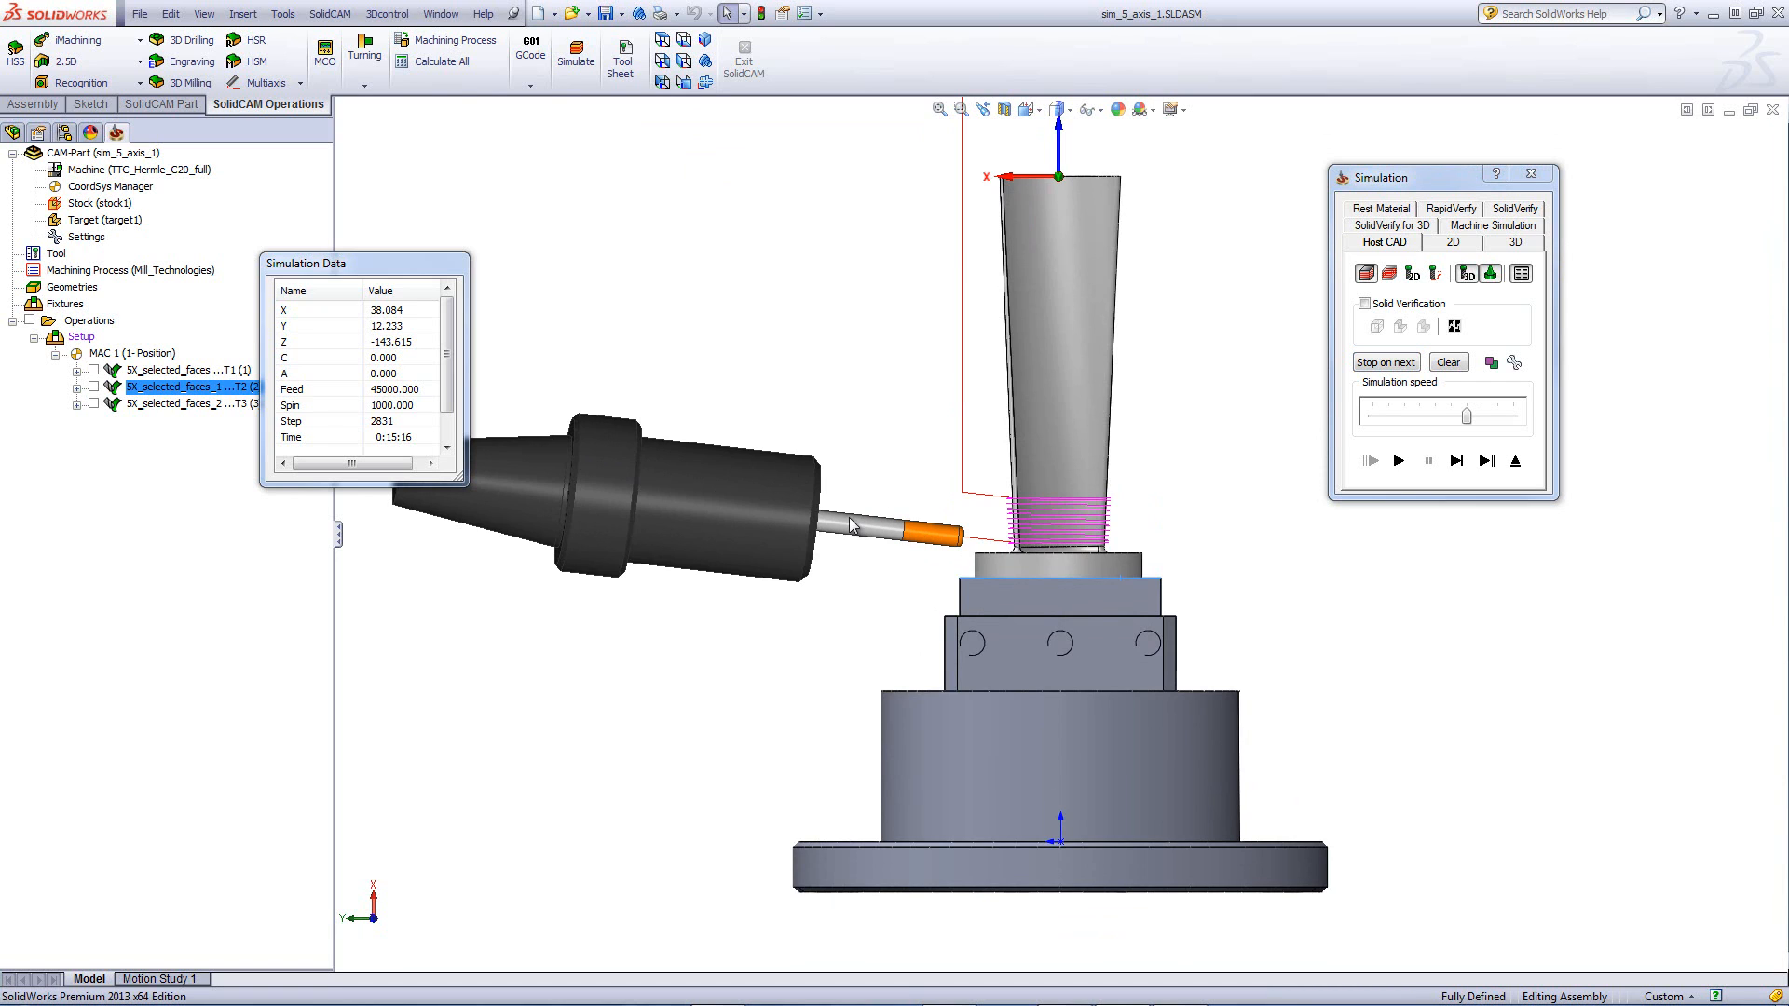
pyautogui.click(1517, 460)
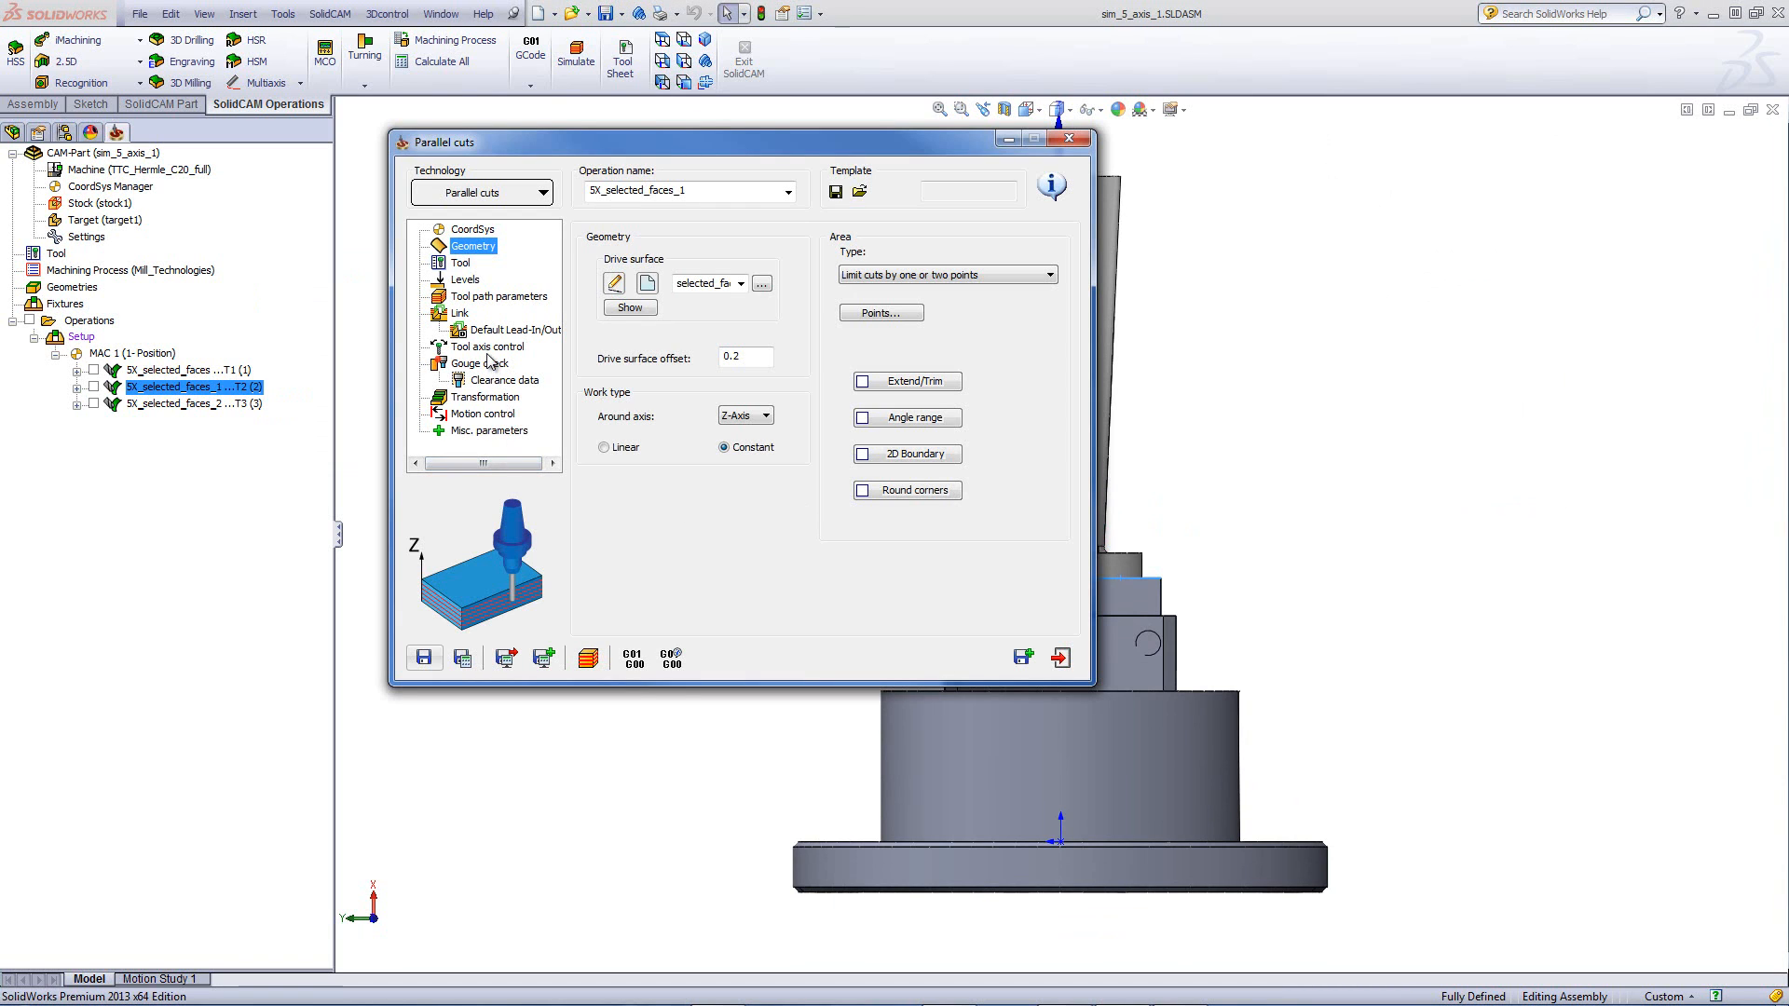
# Step: Review the tool axis control of 5X_selected_faces_1, checking the lag angle to cutting direction and the side tilt angle
pyautogui.click(489, 350)
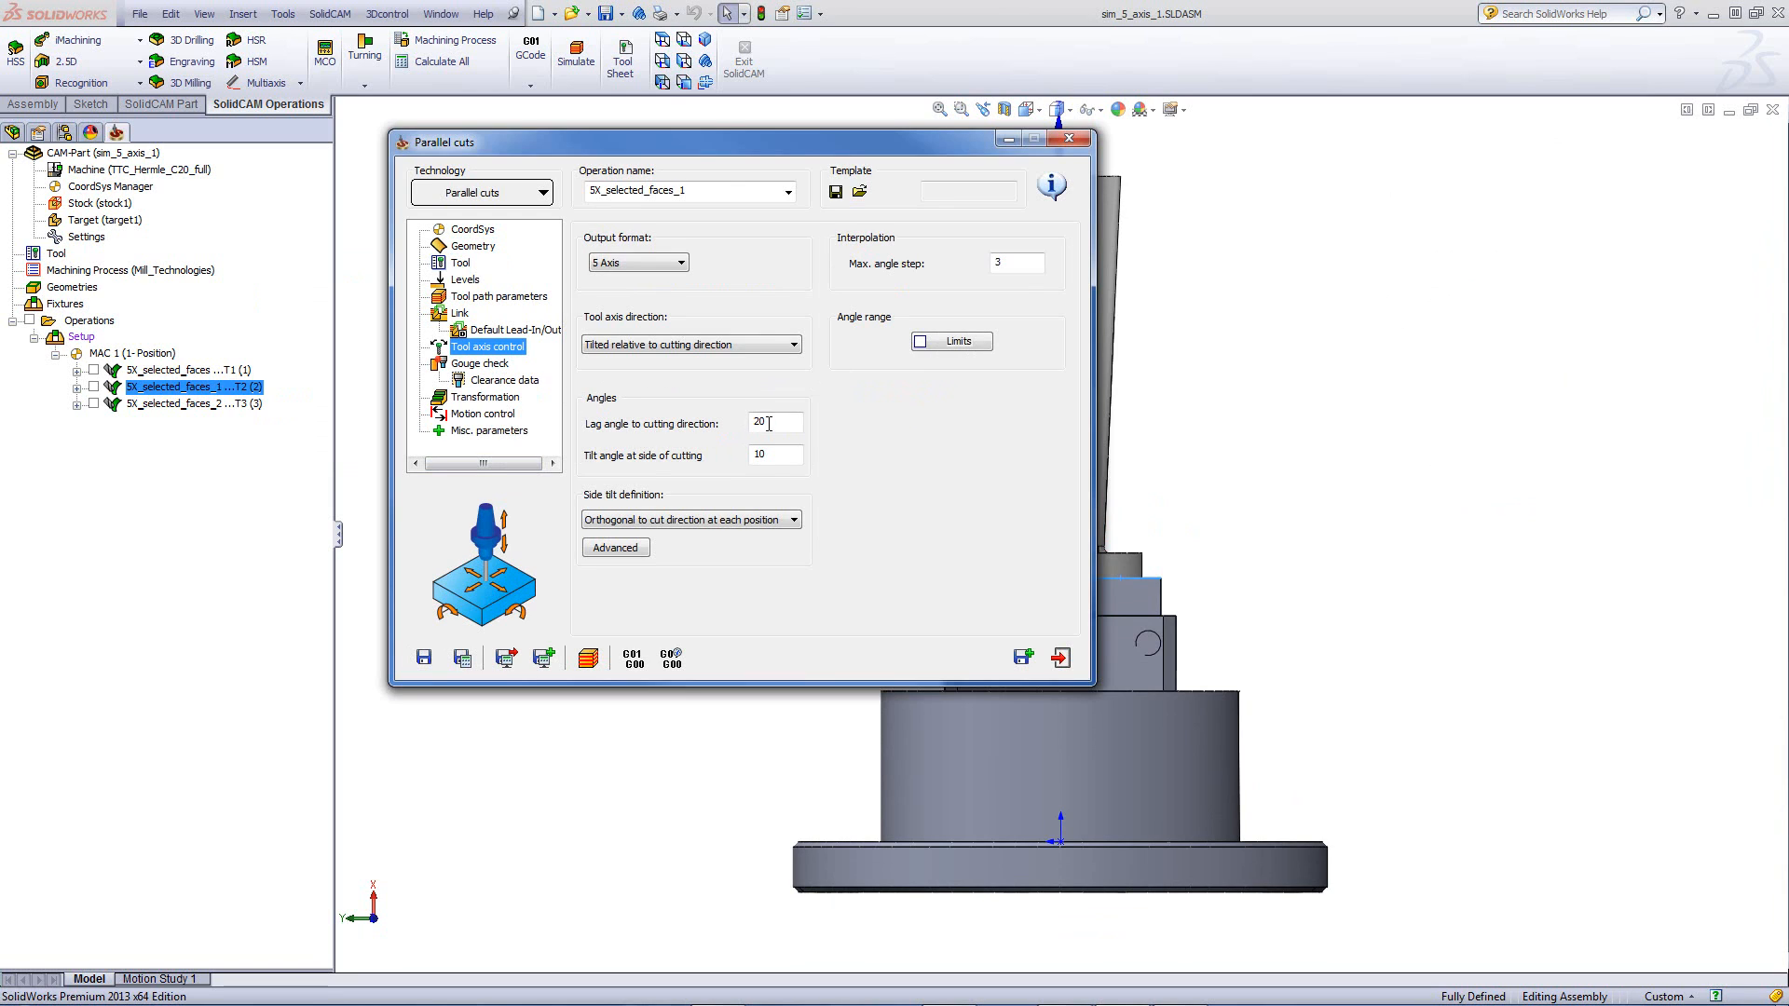
pyautogui.click(801, 422)
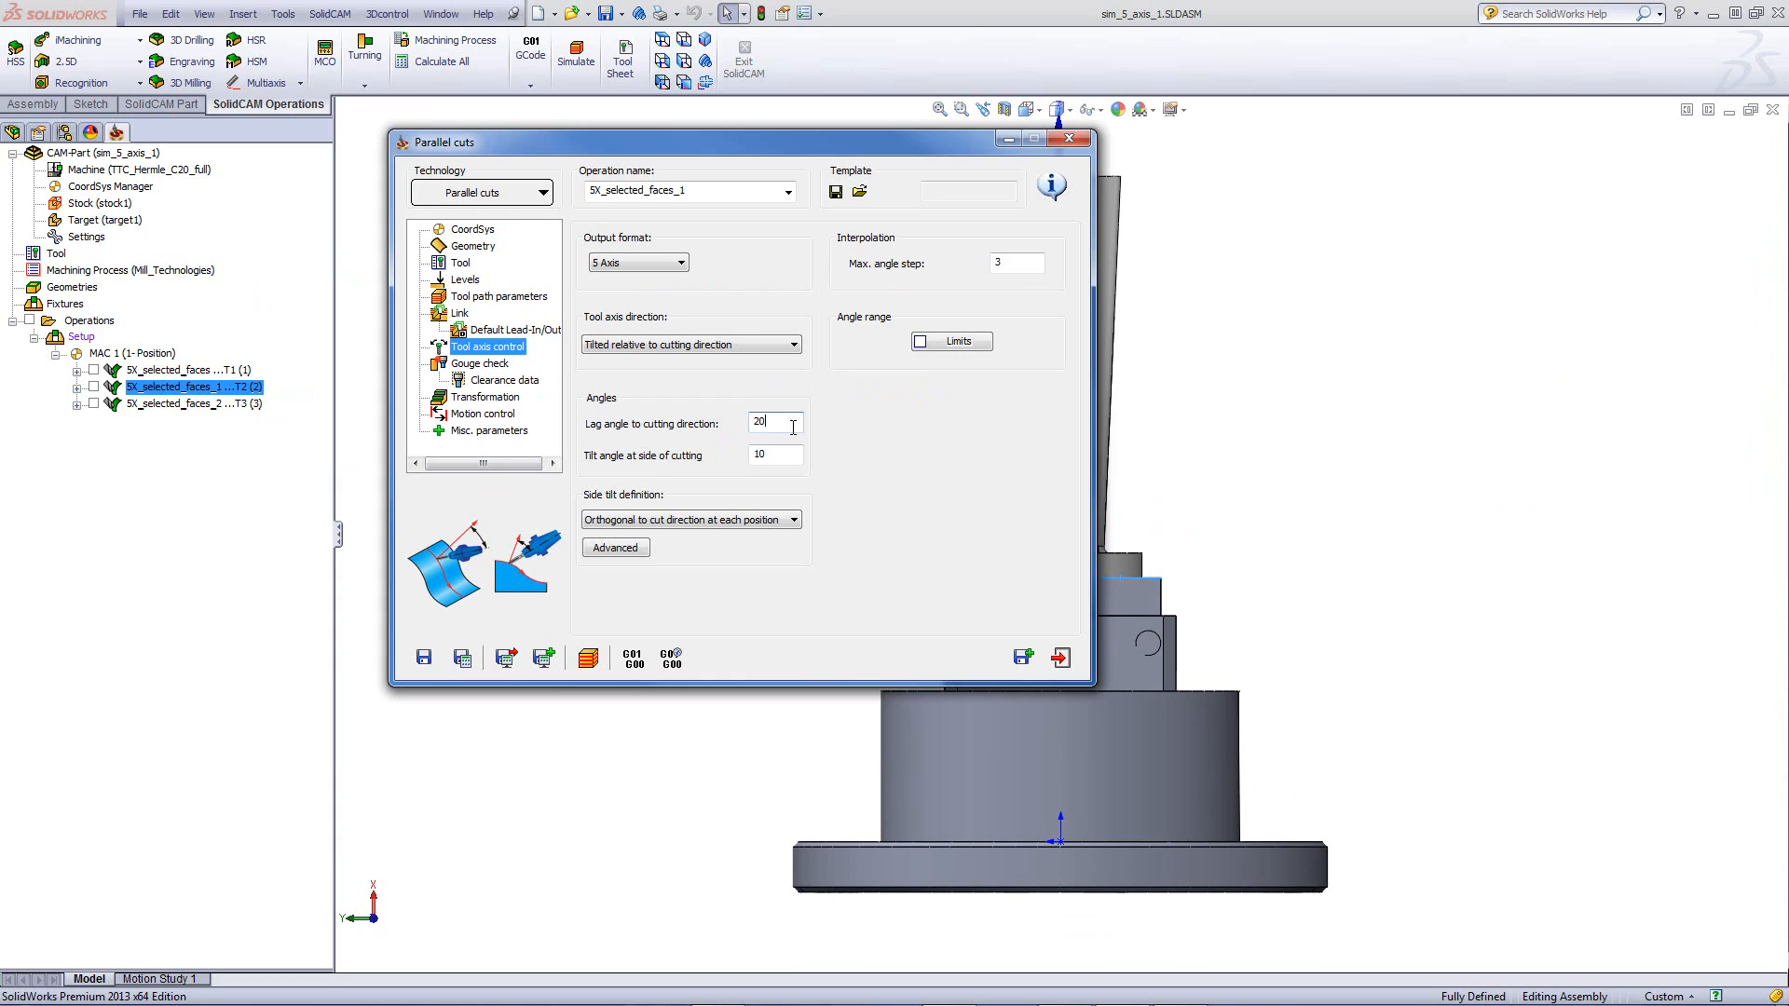
pyautogui.click(779, 453)
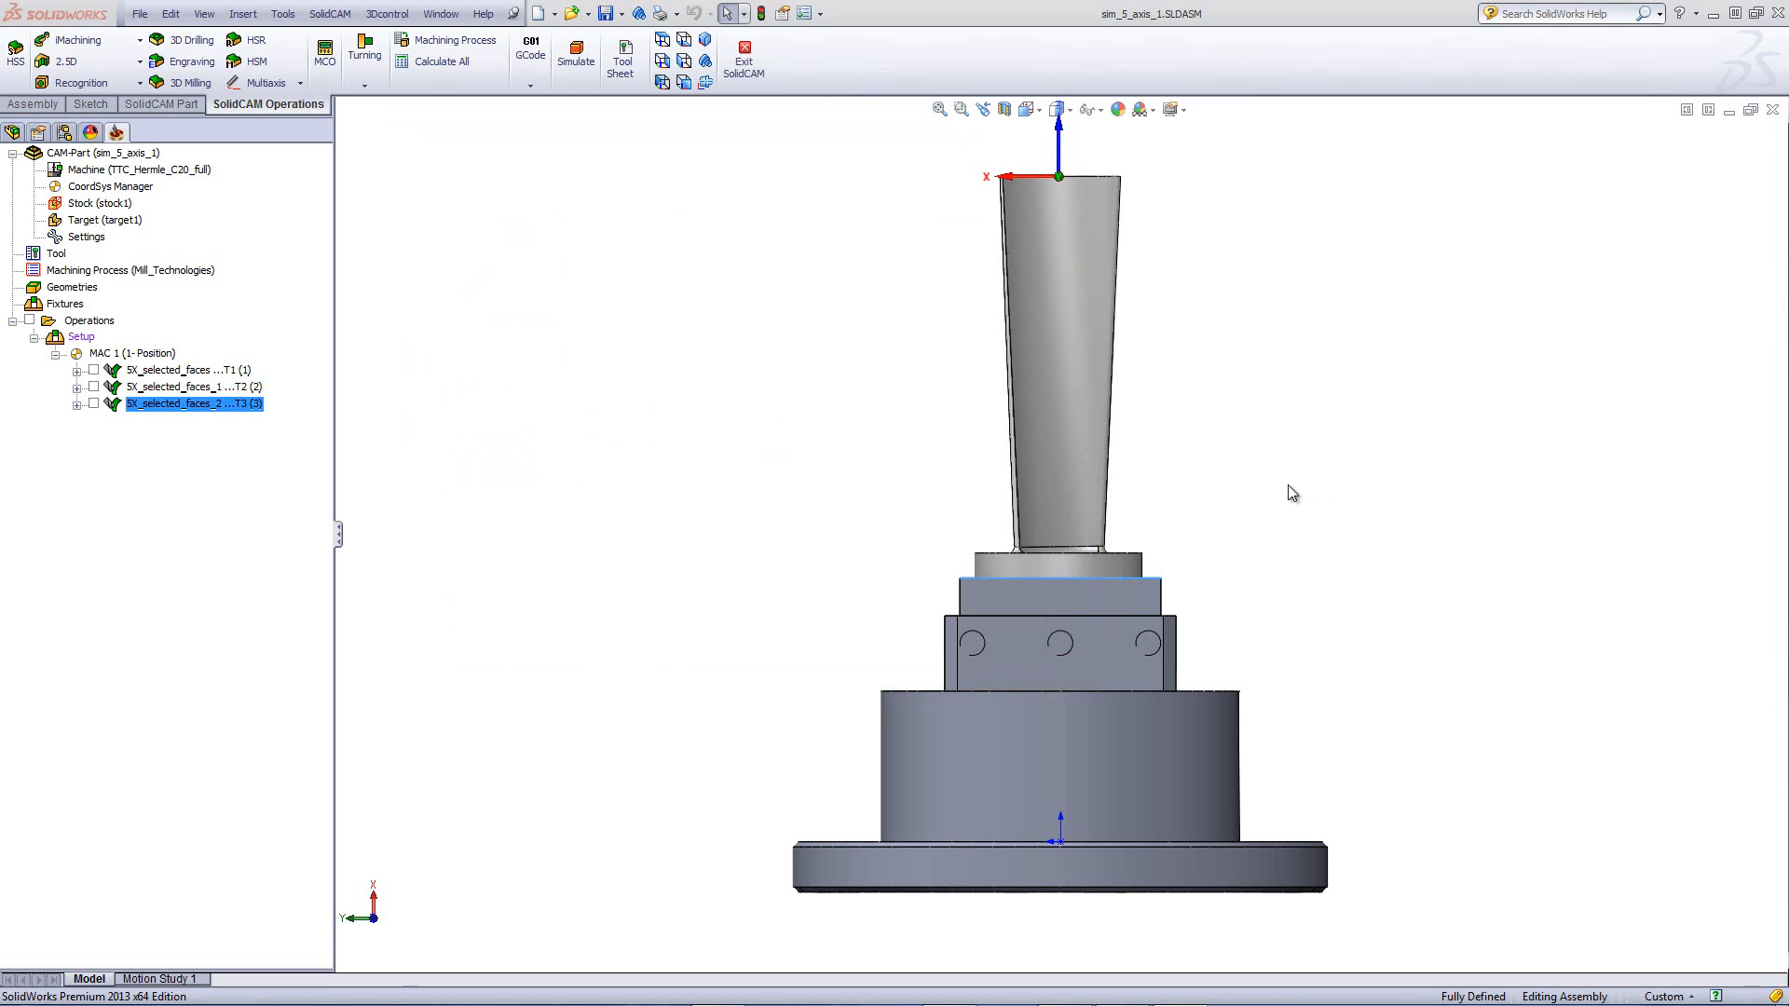
# Step: Open the third operation, 5X_selected_faces_2, and review its geometry, tool data and tool path parameters
pyautogui.moveTo(1309, 487); pyautogui.dragTo(1317, 500, button='middle')
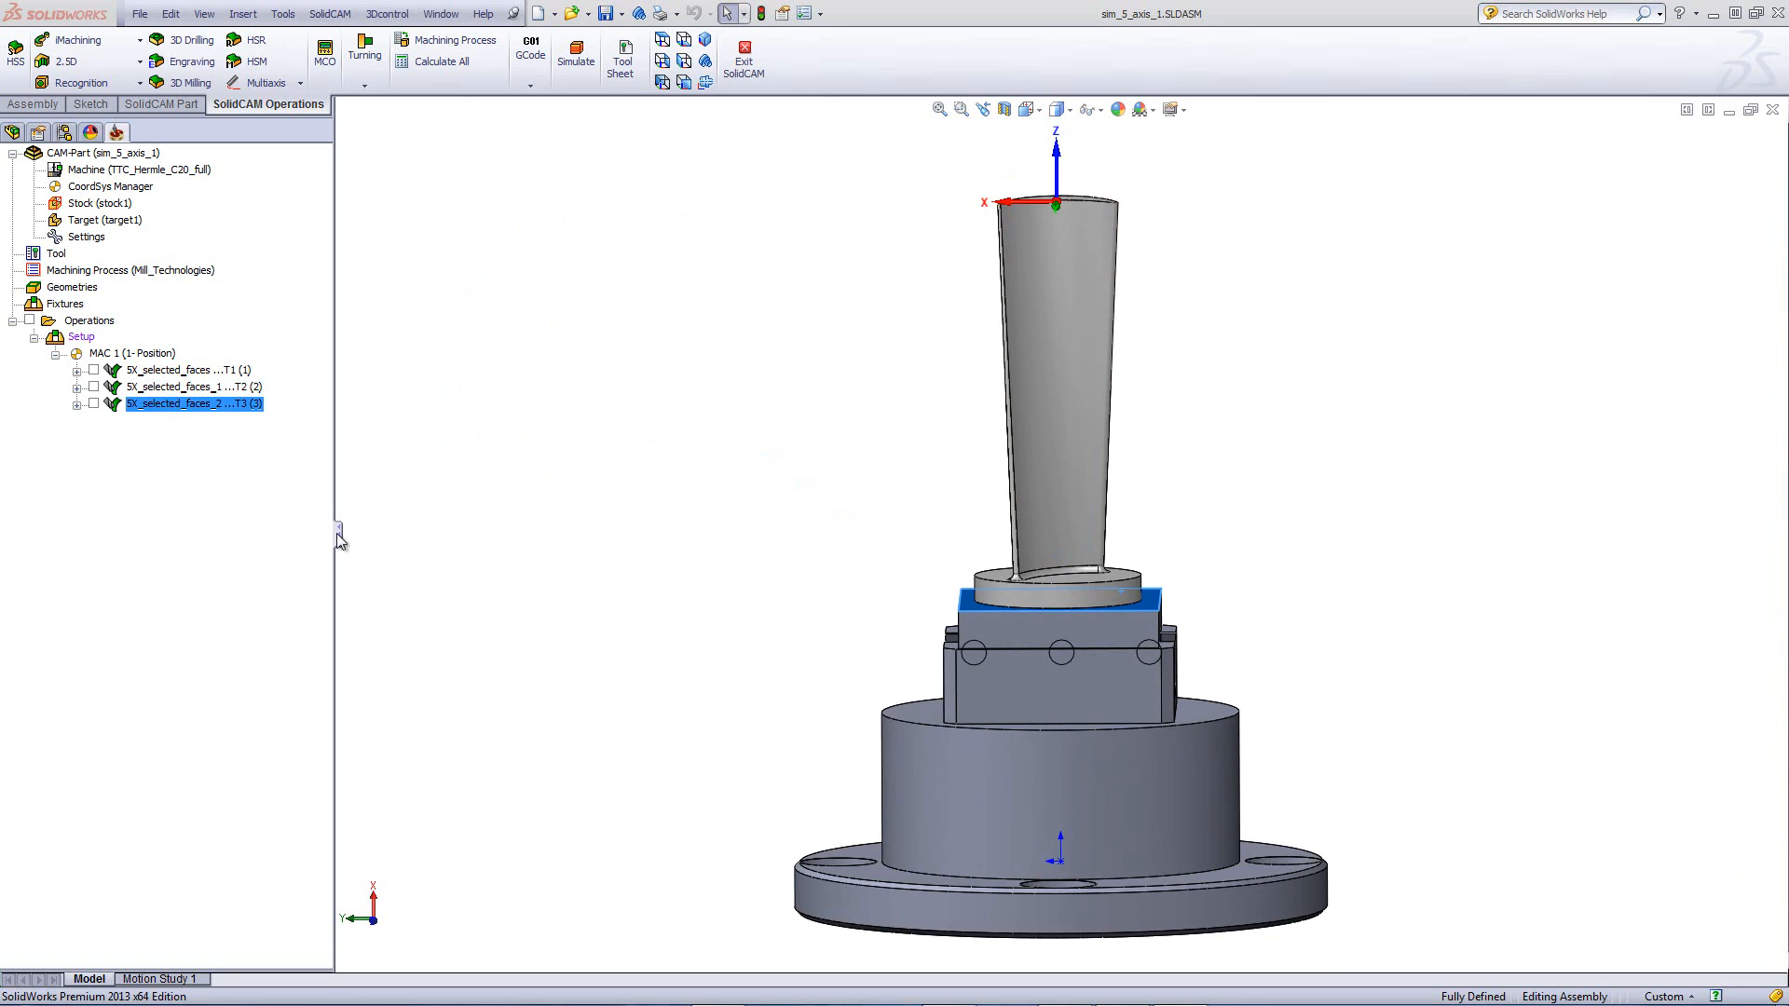
pyautogui.doubleClick(240, 408)
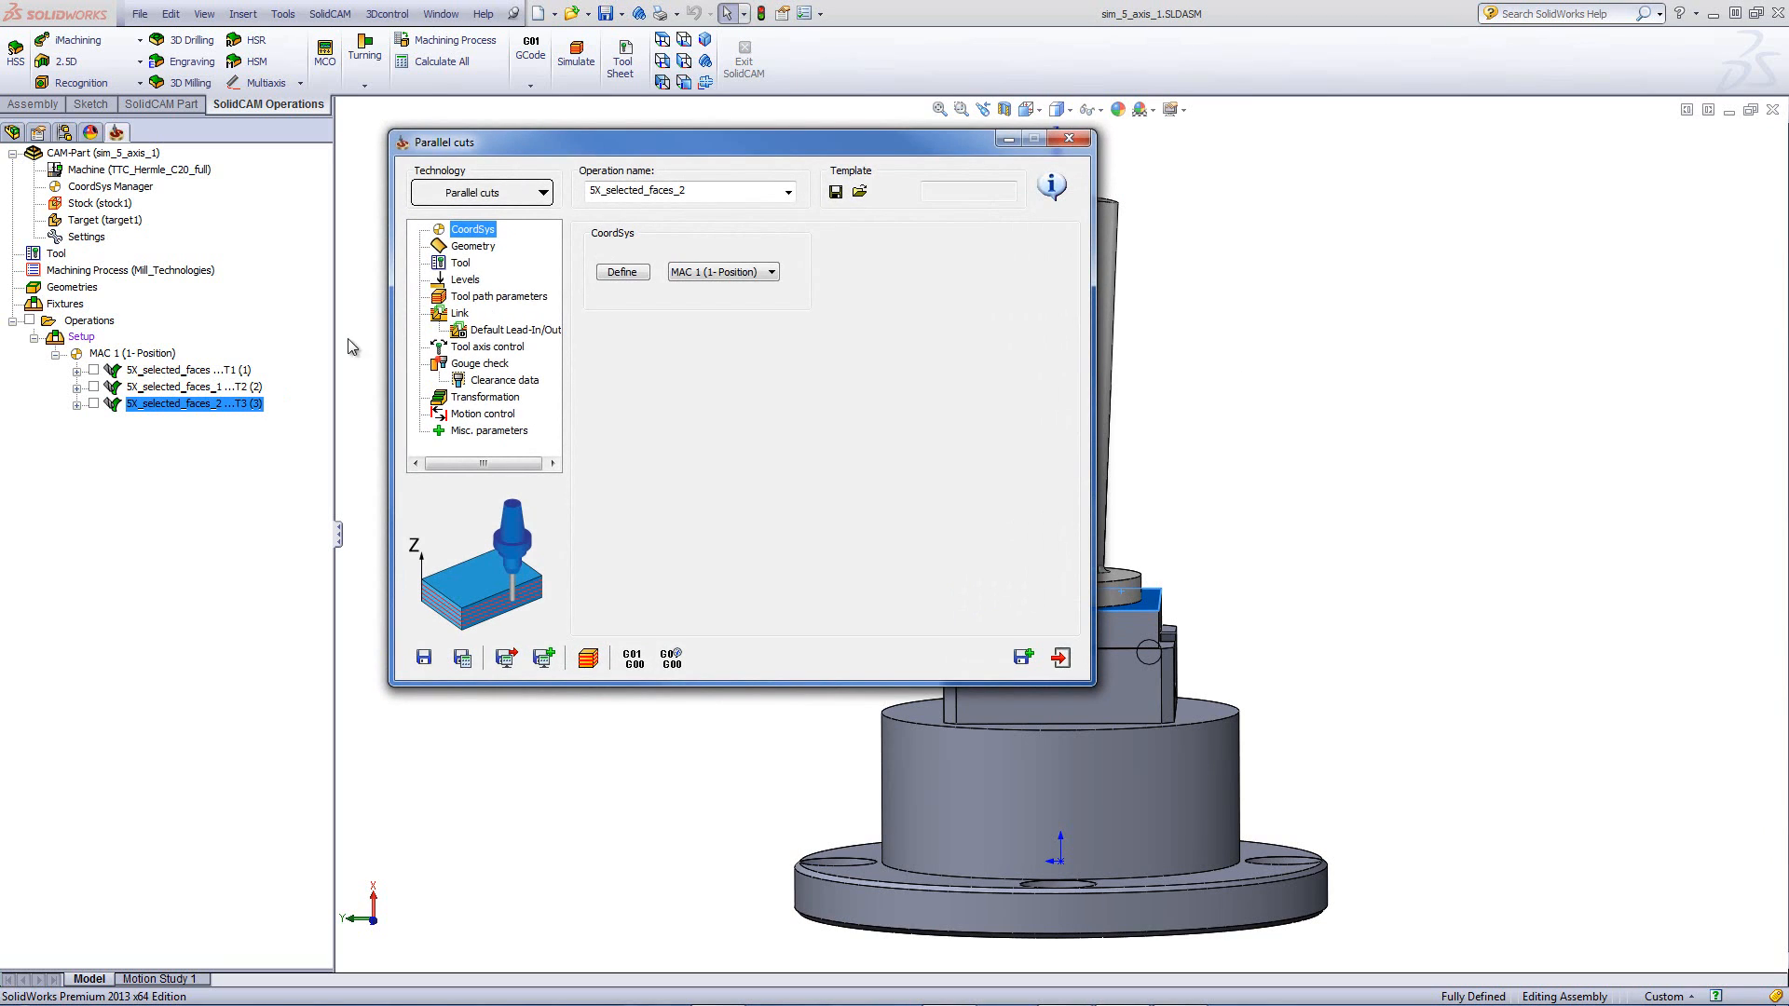
pyautogui.click(472, 246)
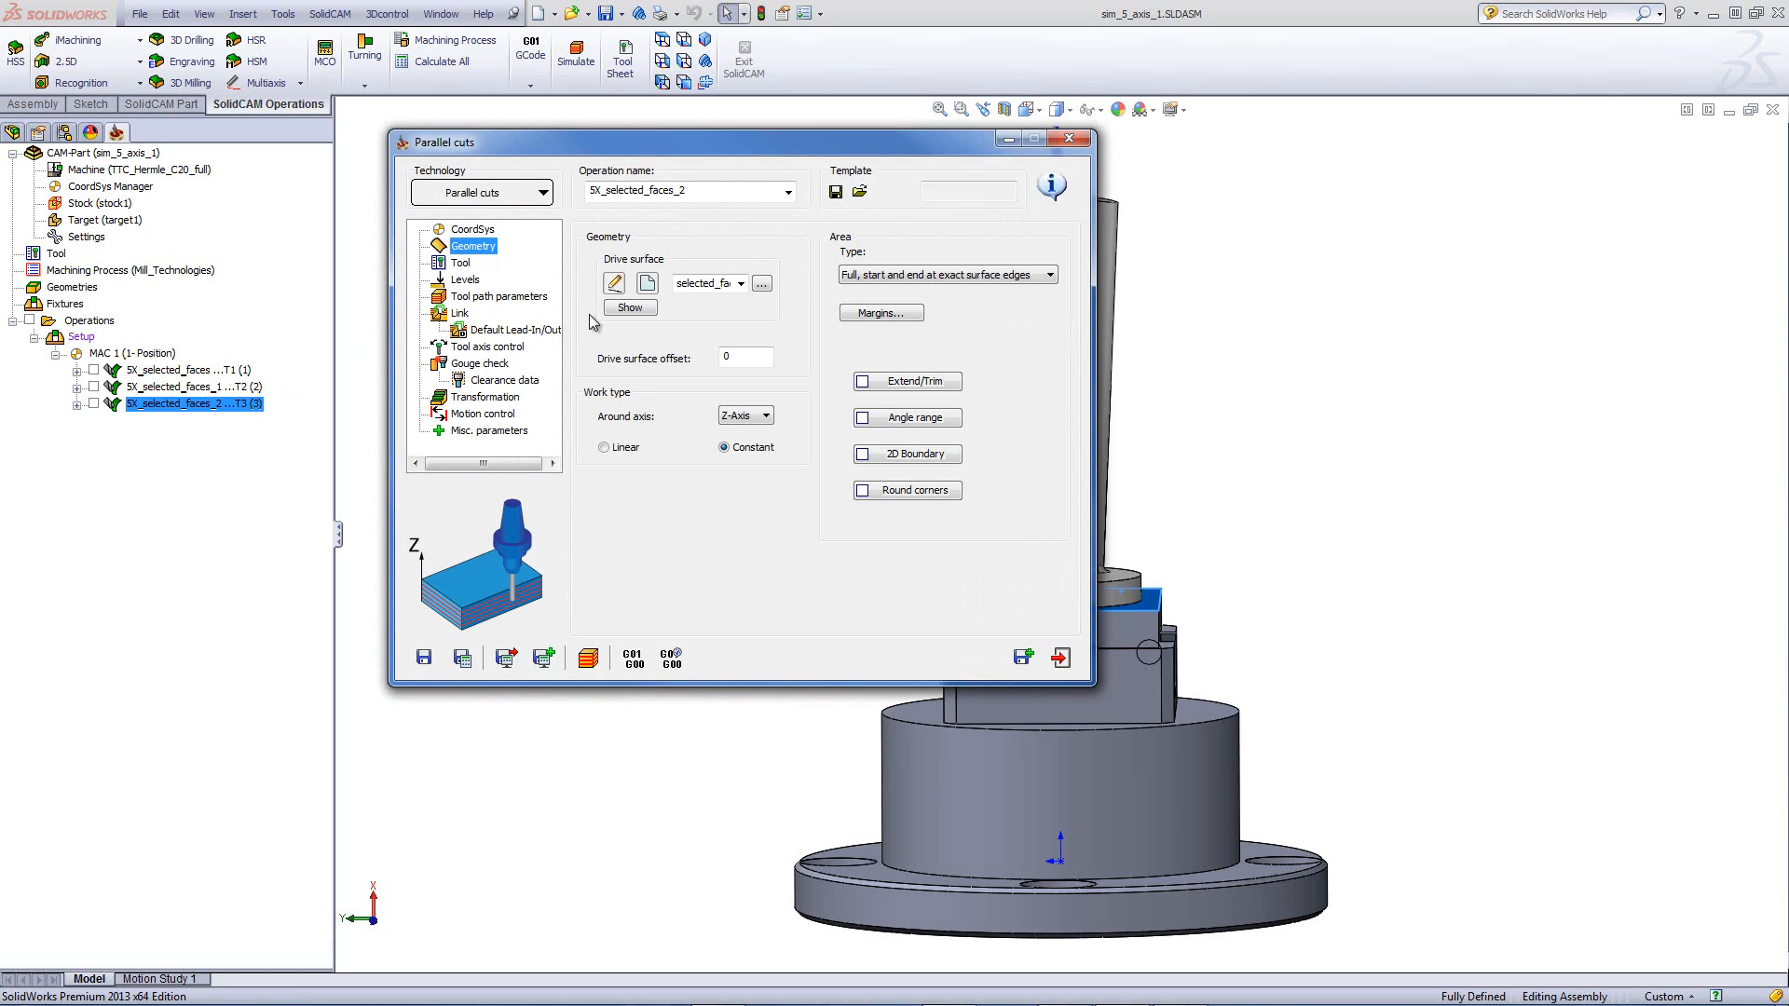
pyautogui.click(460, 264)
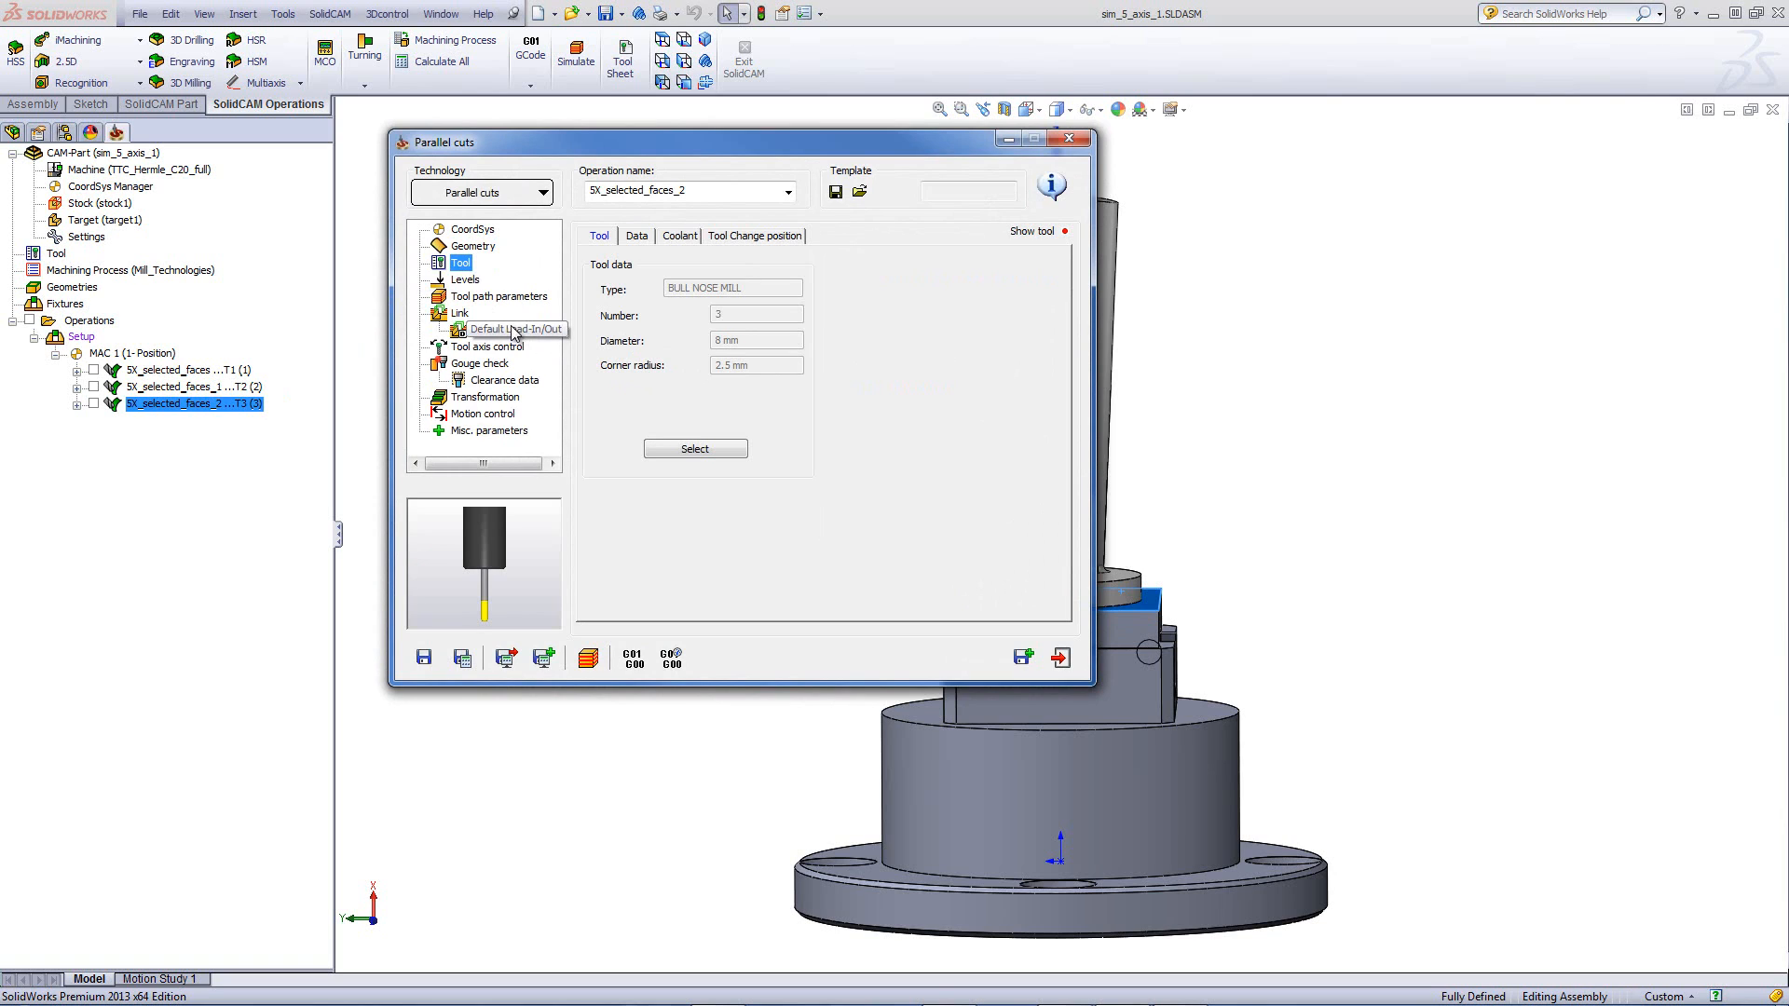
pyautogui.click(491, 298)
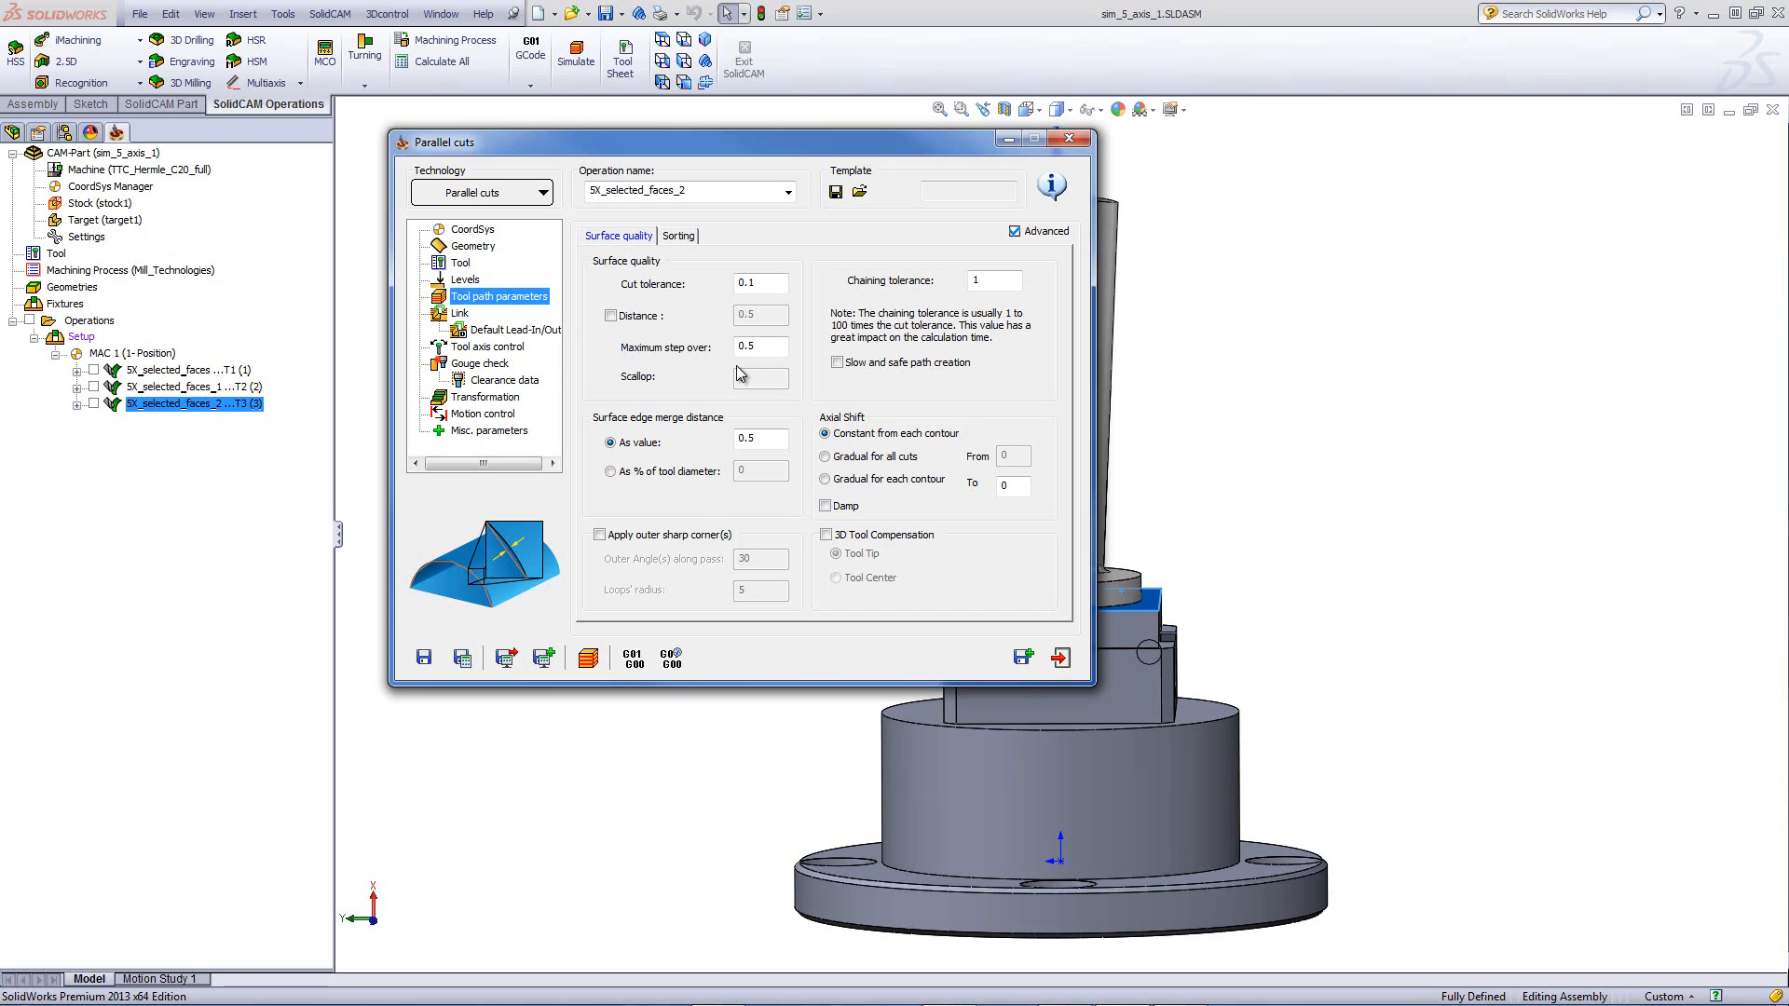
# Step: Examine the tool axis control of 5X_selected_faces_2, including its lag and side tilt angles, leaving the values as they are
pyautogui.click(491, 349)
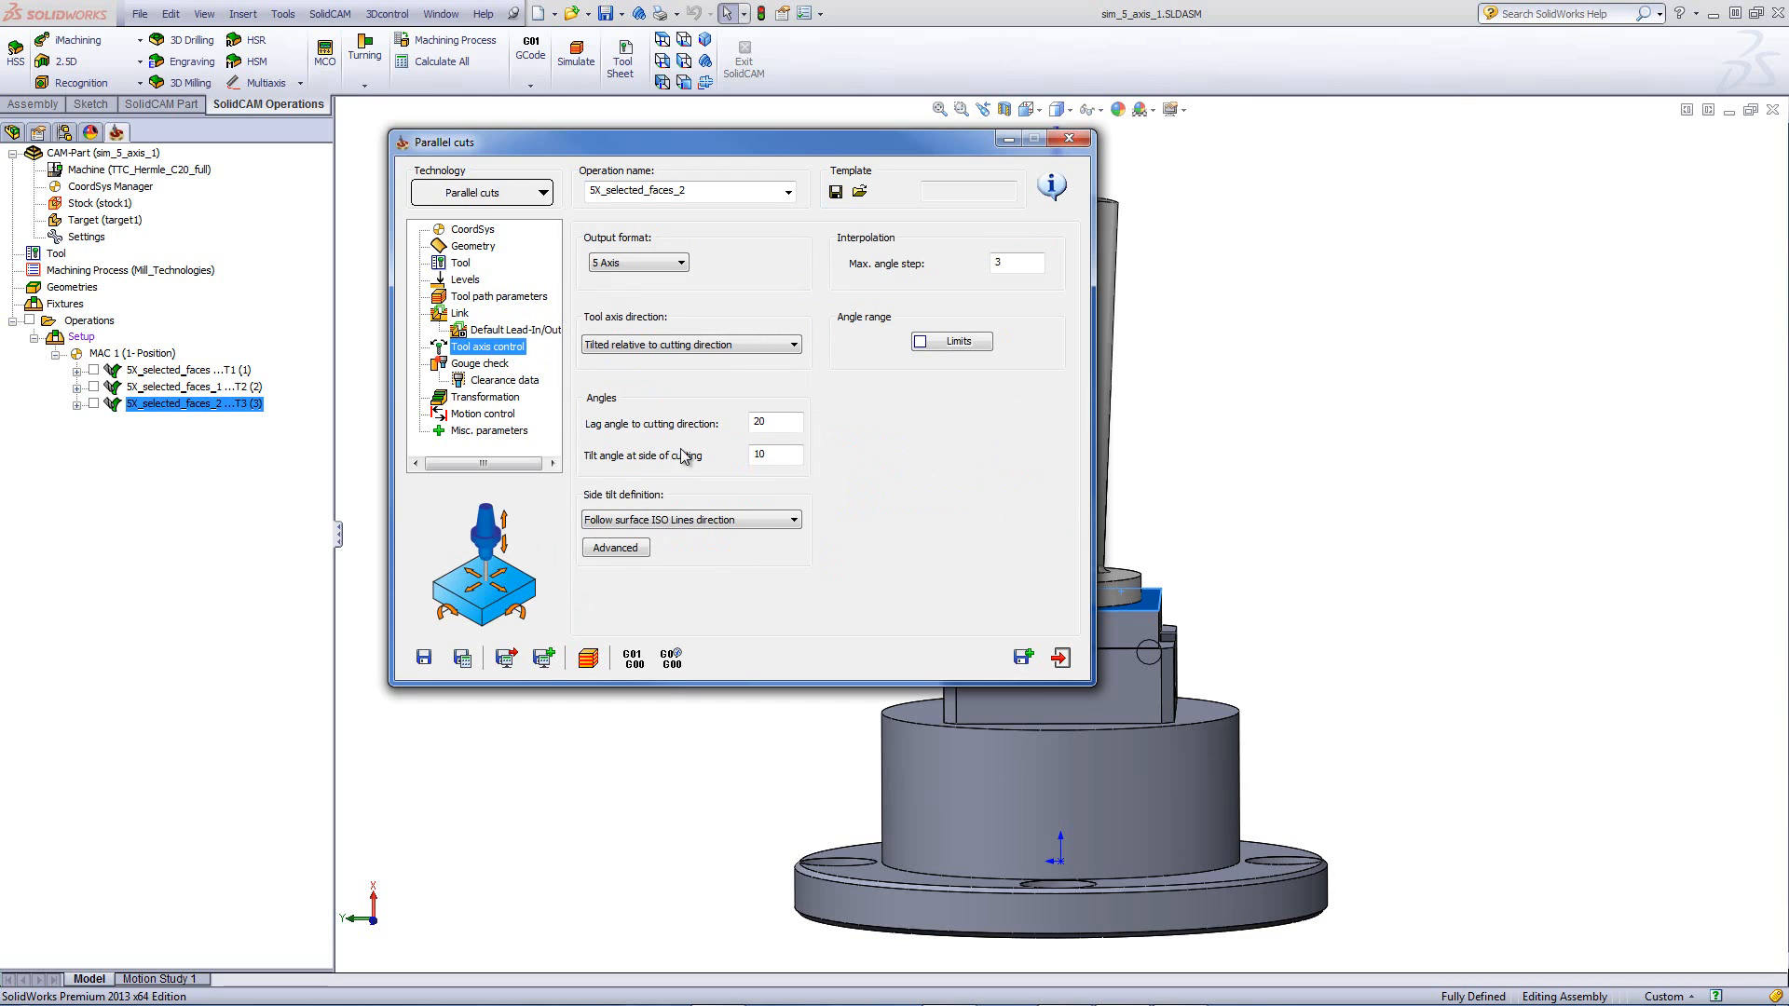
pyautogui.click(781, 419)
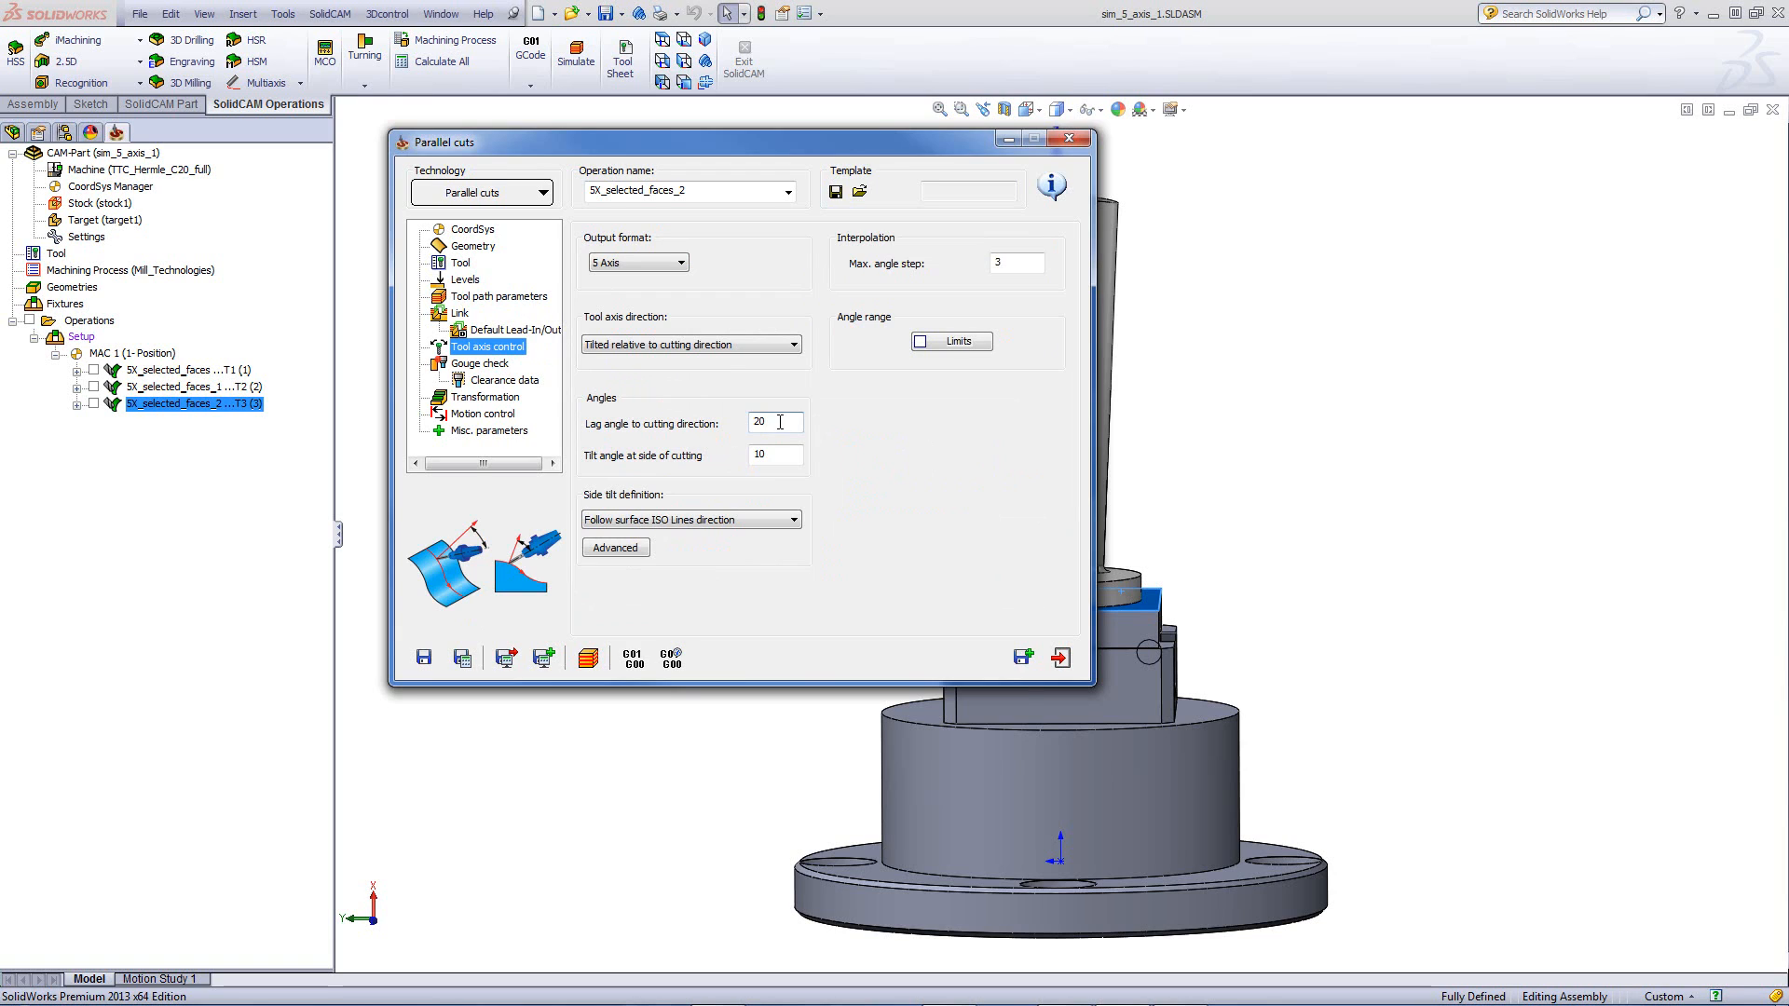
pyautogui.click(774, 448)
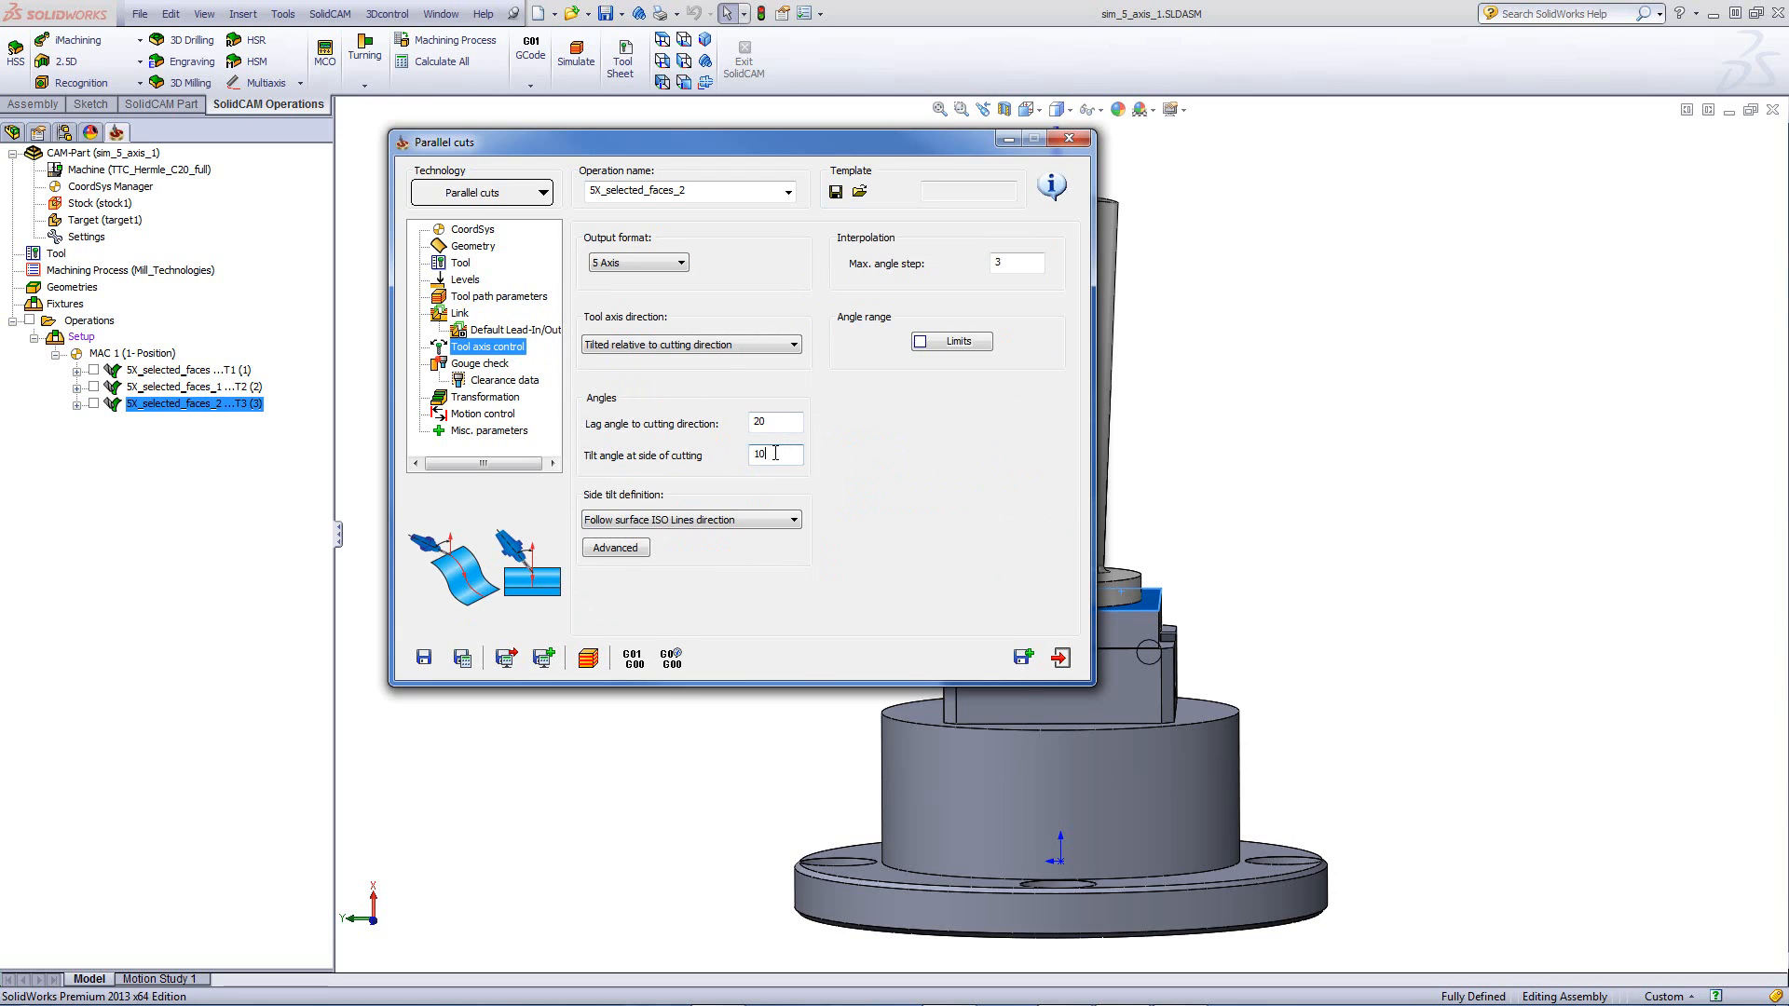
# Step: Review the Gouge 2 settings of 5X_selected_faces_2 and display its check surfaces on the model, closing the geometry preview after inspection
pyautogui.click(477, 367)
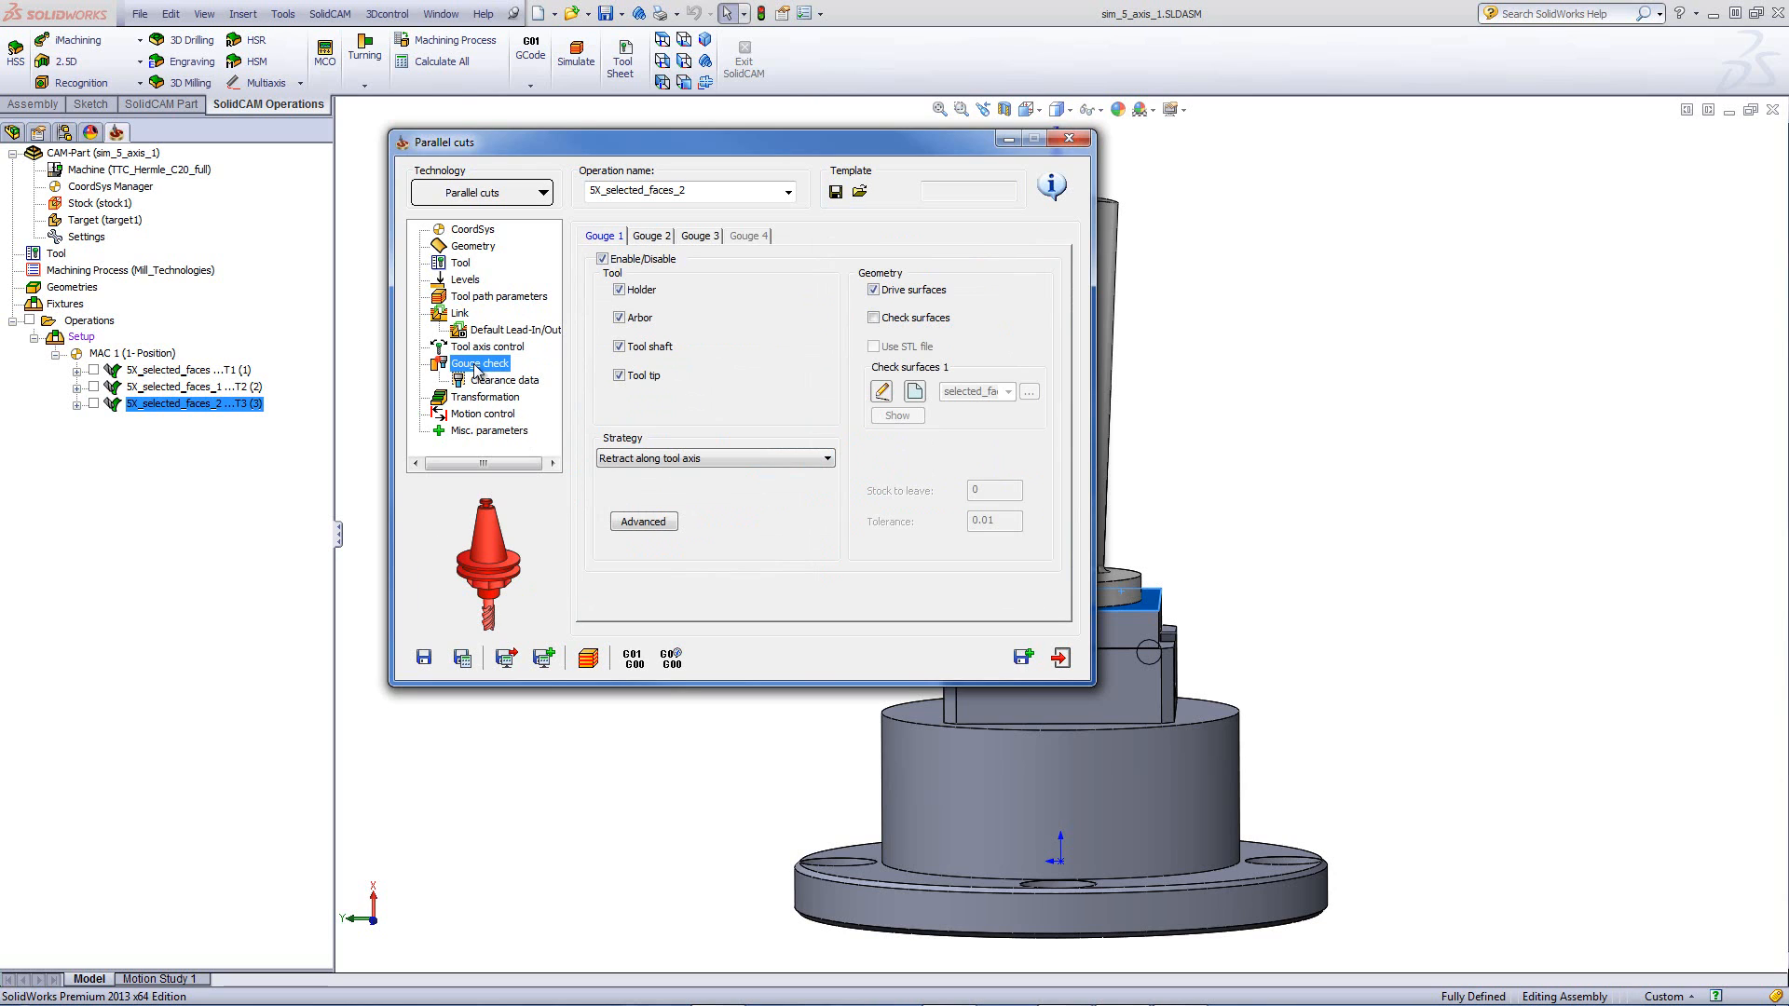
pyautogui.click(650, 236)
pyautogui.click(897, 416)
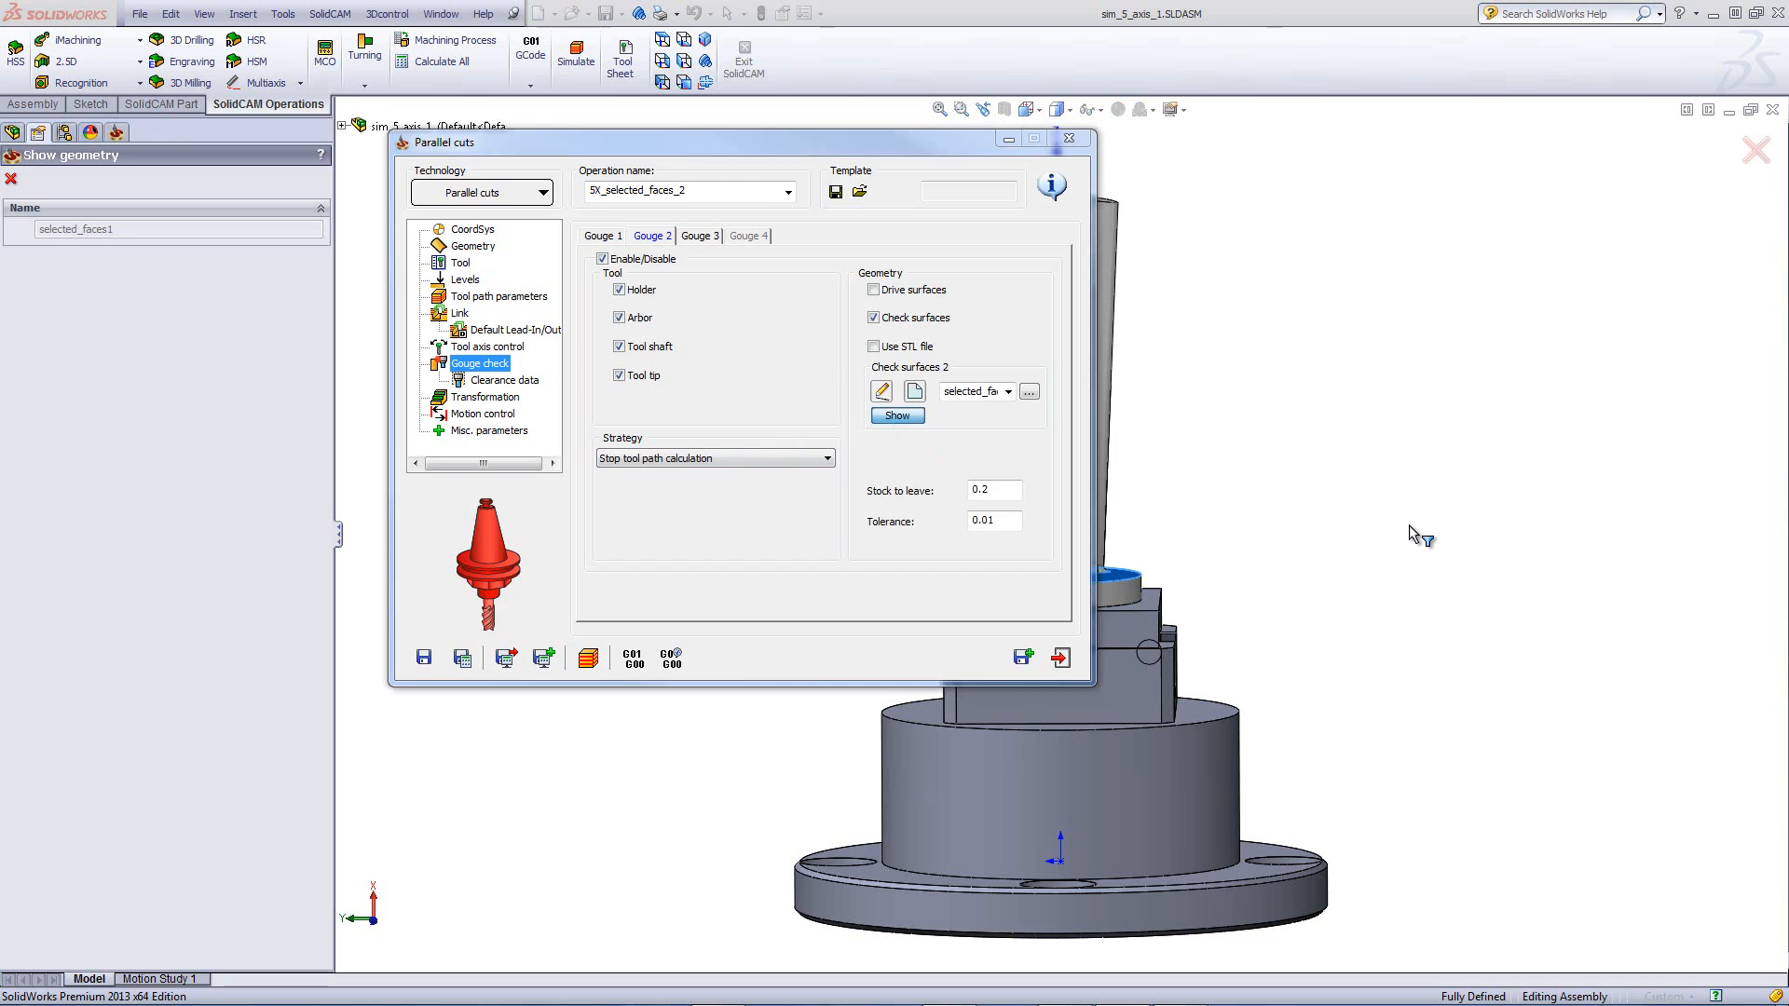
pyautogui.moveTo(1118, 605); pyautogui.dragTo(941, 571, button='middle')
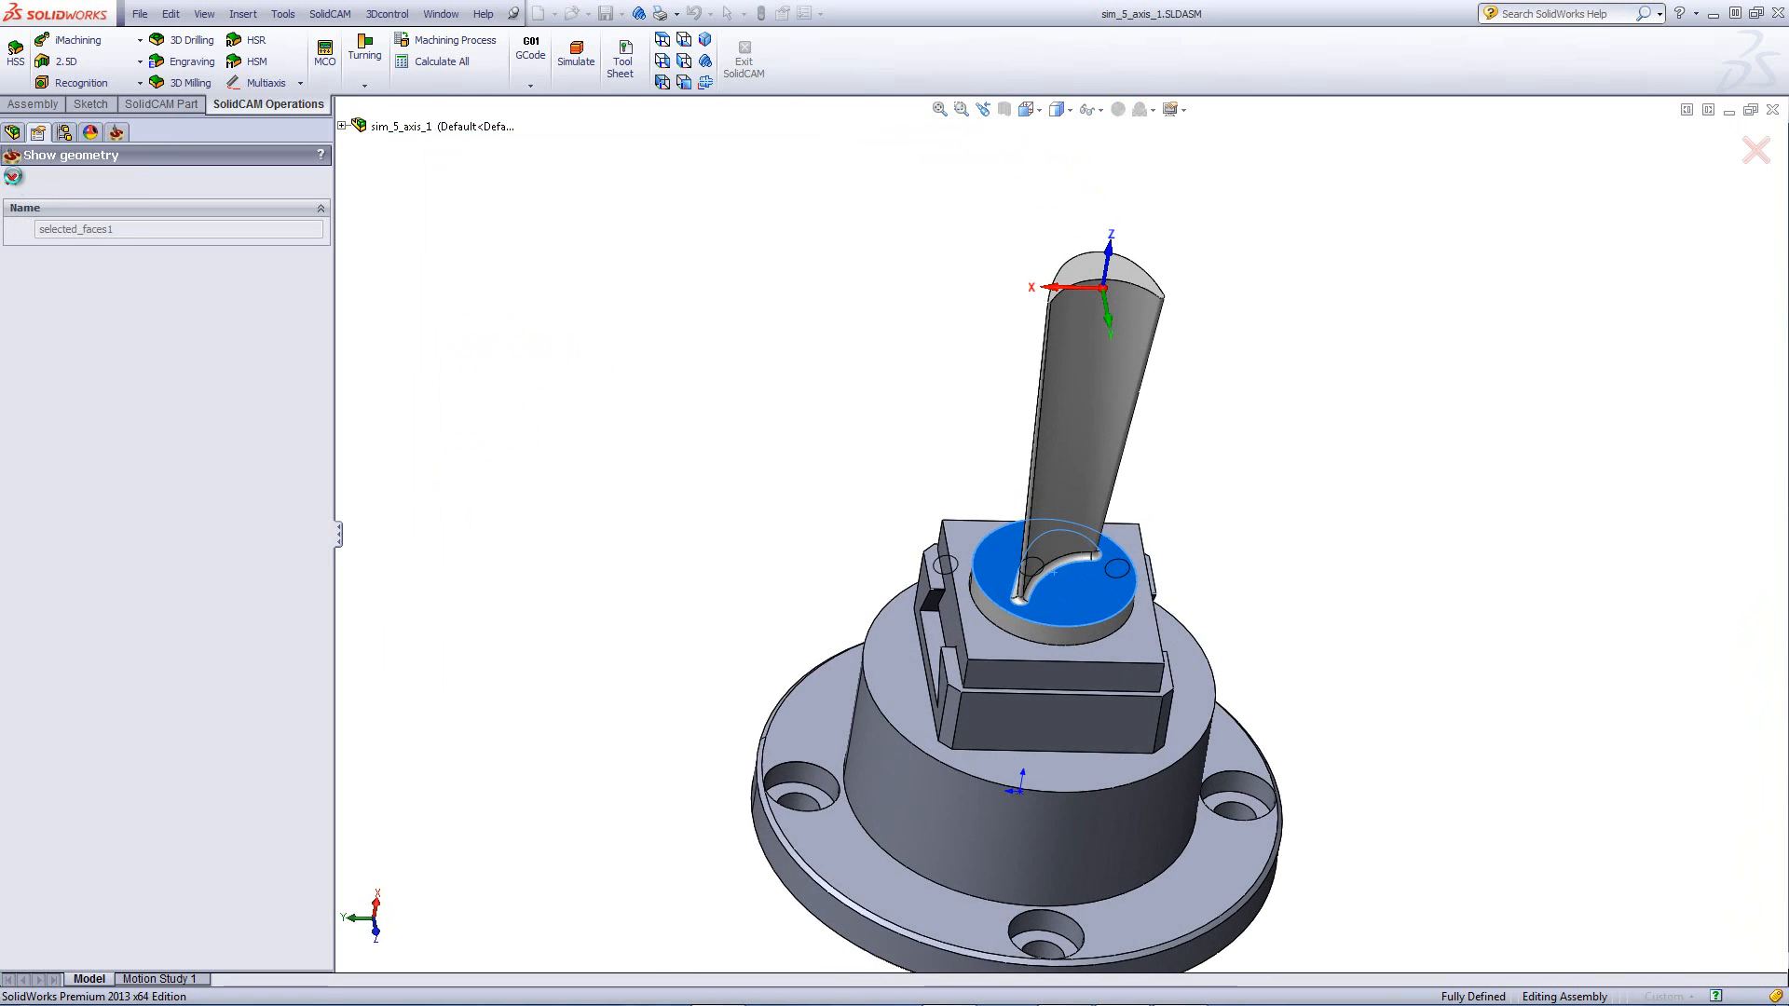
pyautogui.click(12, 178)
# Step: Simulate the 5X_selected_faces_2 tool path and inspect the tool's tilt against the blade from above and from two sides
pyautogui.click(587, 658)
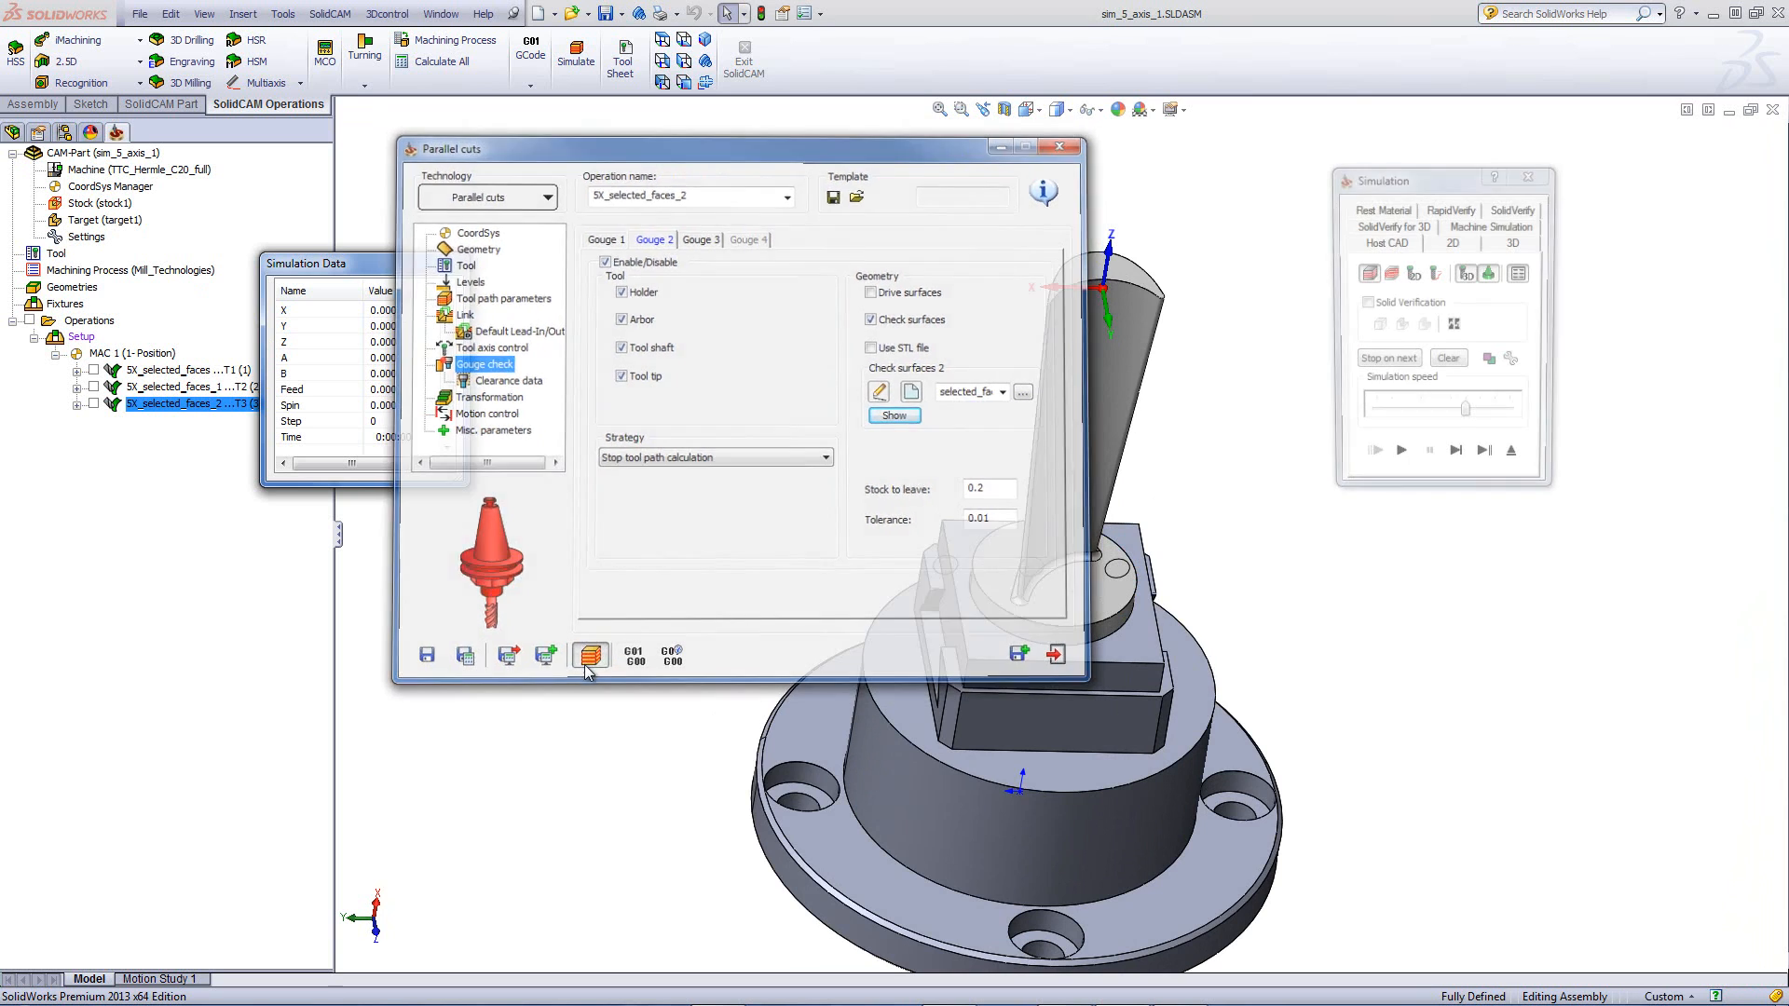
pyautogui.click(1398, 460)
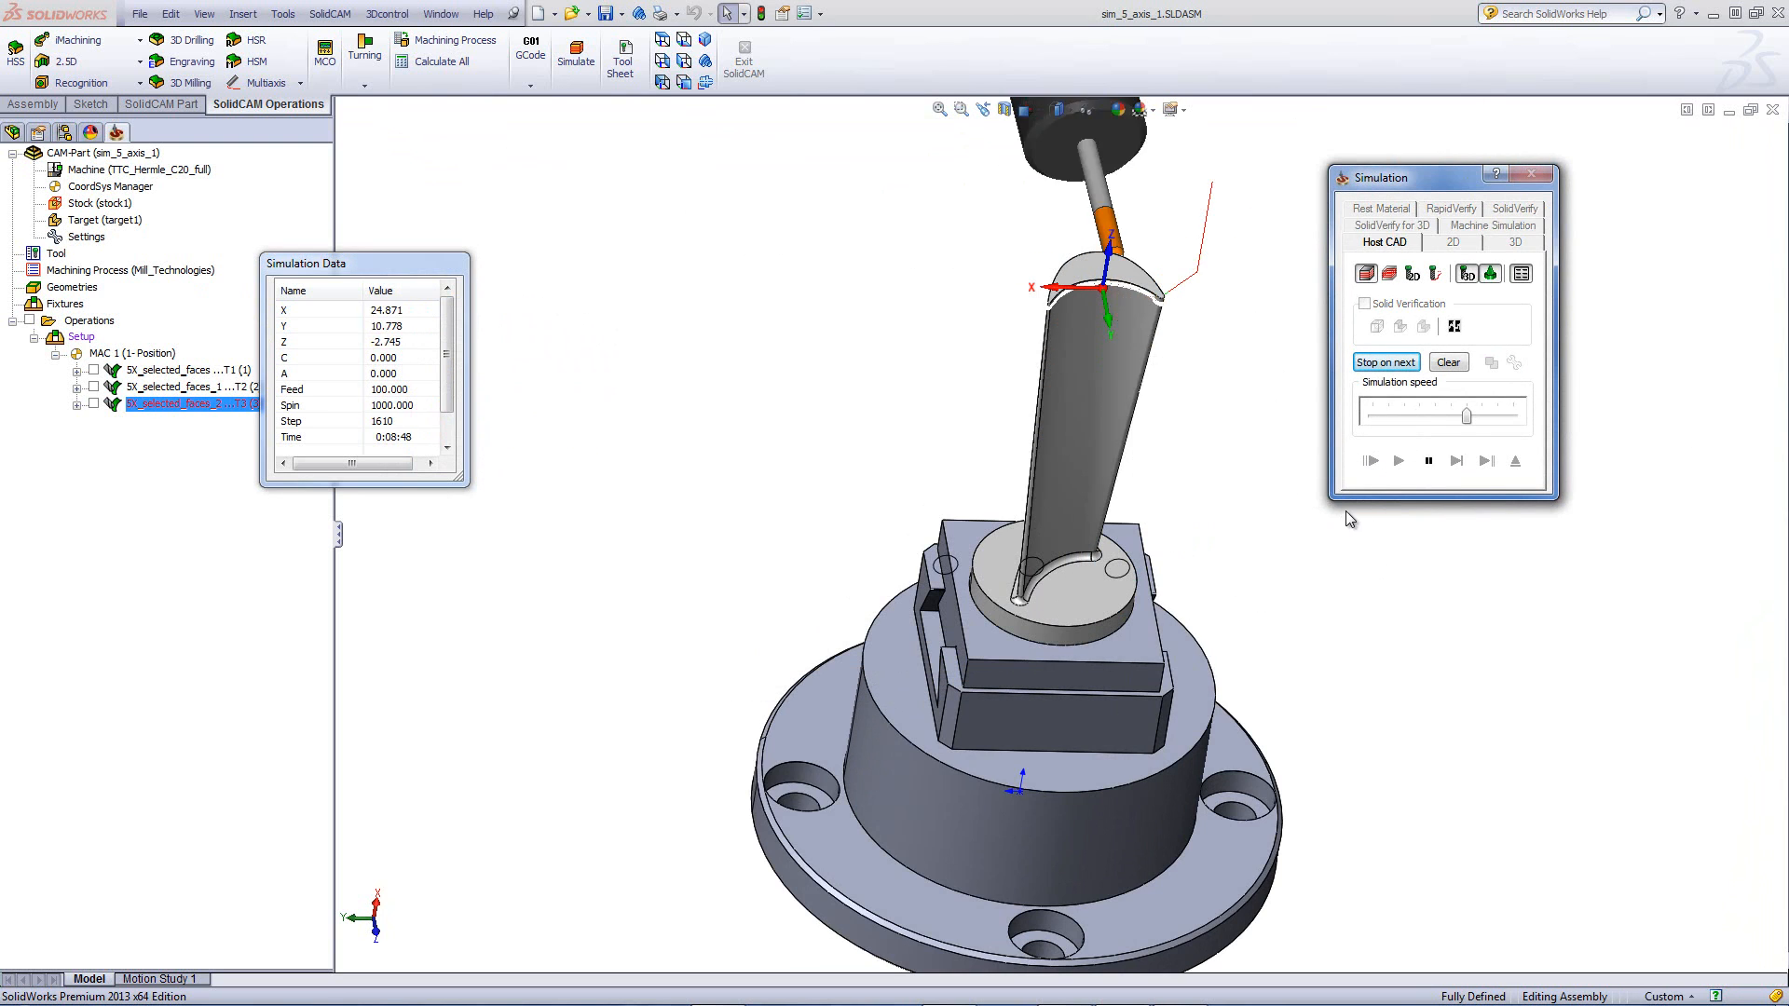
pyautogui.click(661, 39)
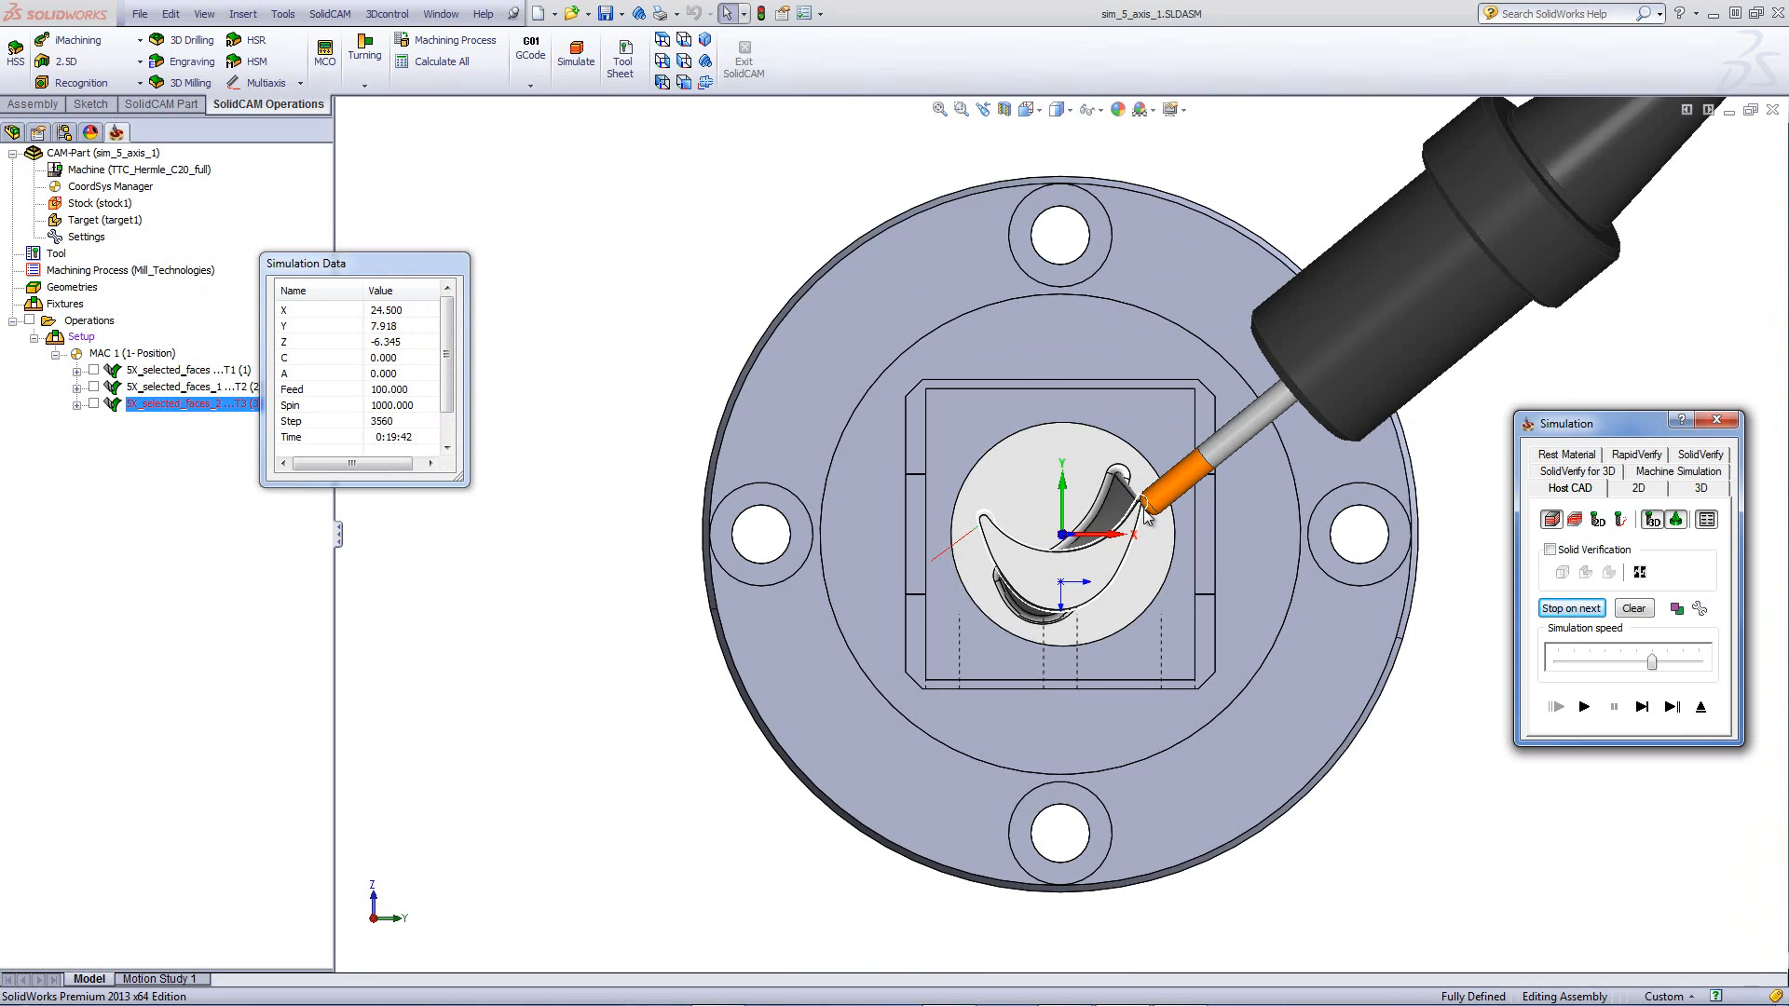
pyautogui.scroll(-3, 1142, 508)
pyautogui.scroll(-2, 1053, 437)
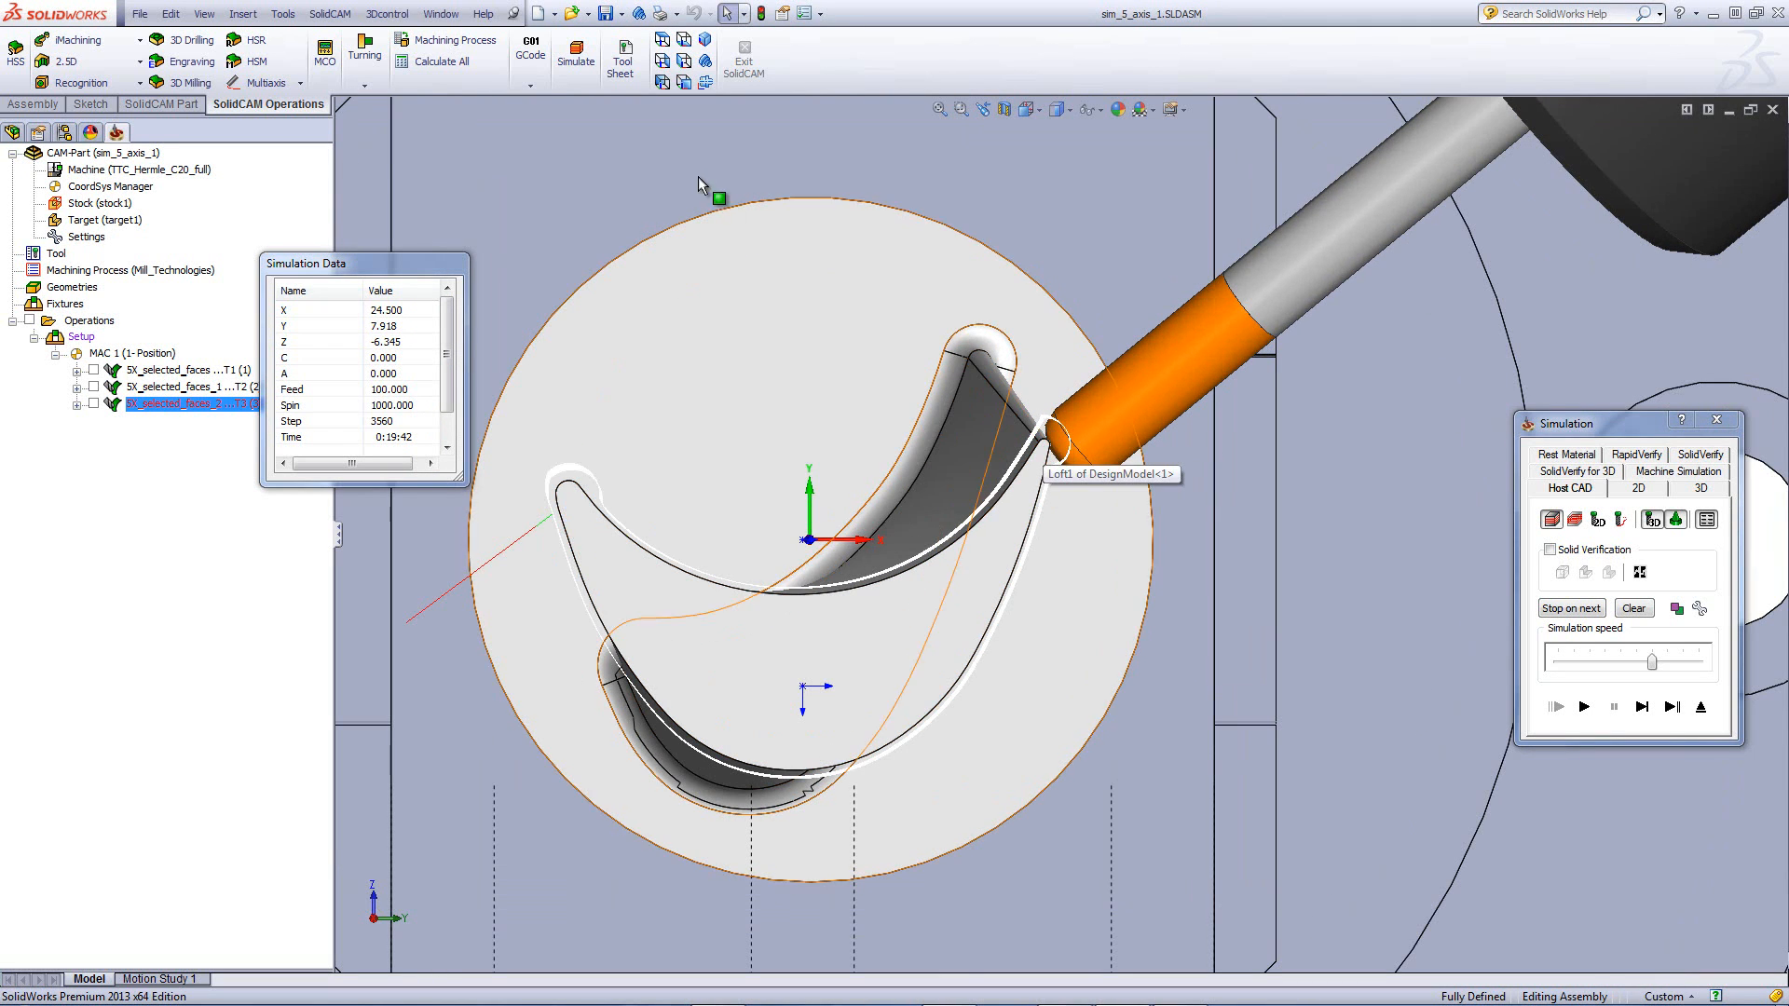
pyautogui.click(662, 82)
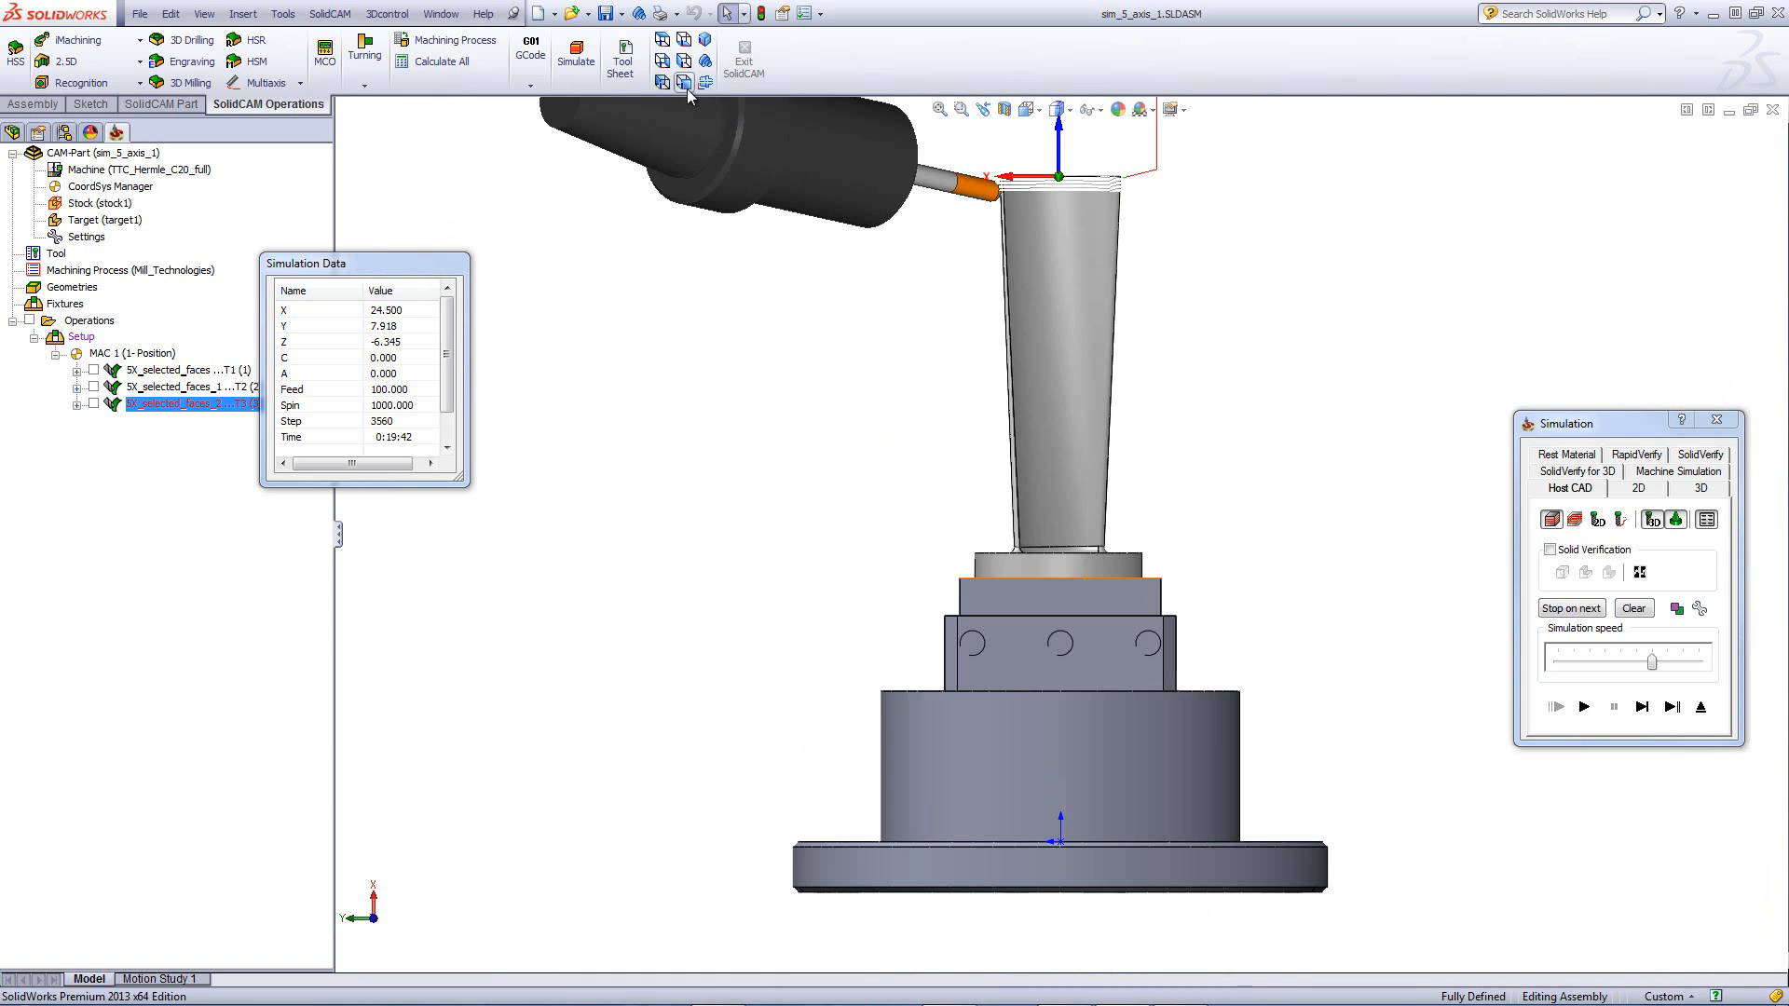
pyautogui.click(663, 62)
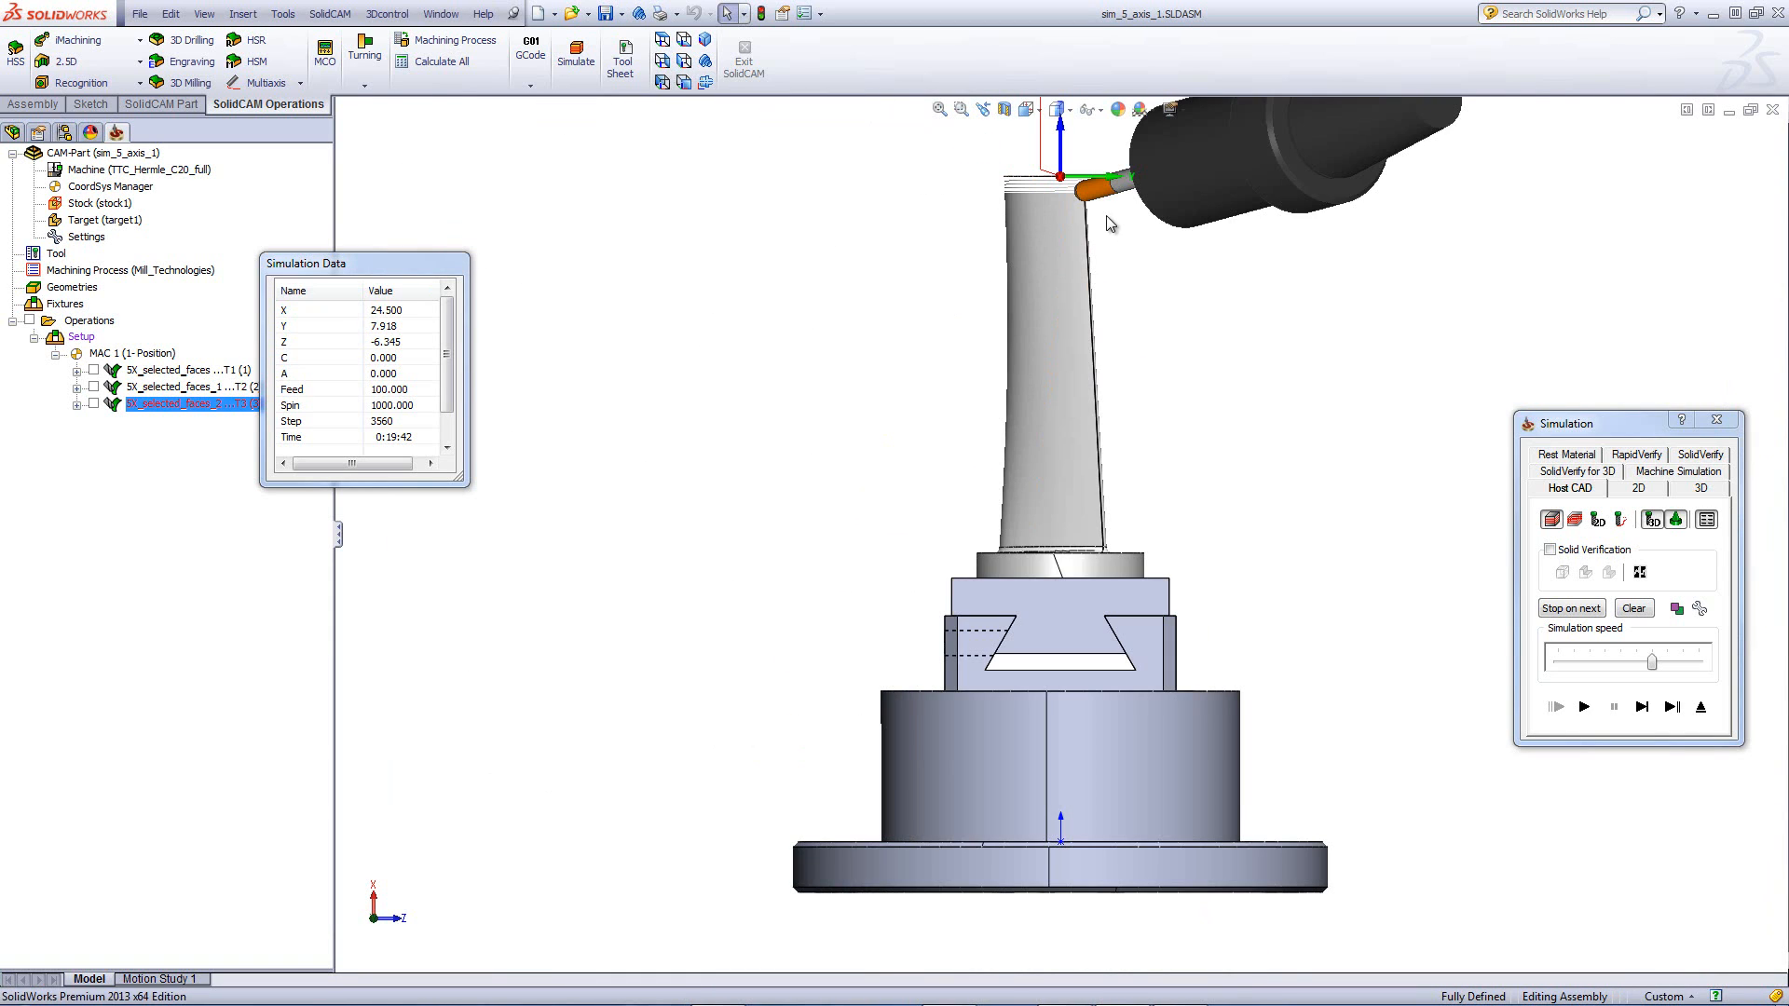
# Step: Advance the 5X_selected_faces_2 simulation by a few single steps and continue playing it at a higher speed
pyautogui.click(1642, 707)
pyautogui.click(1645, 708)
pyautogui.click(1645, 708)
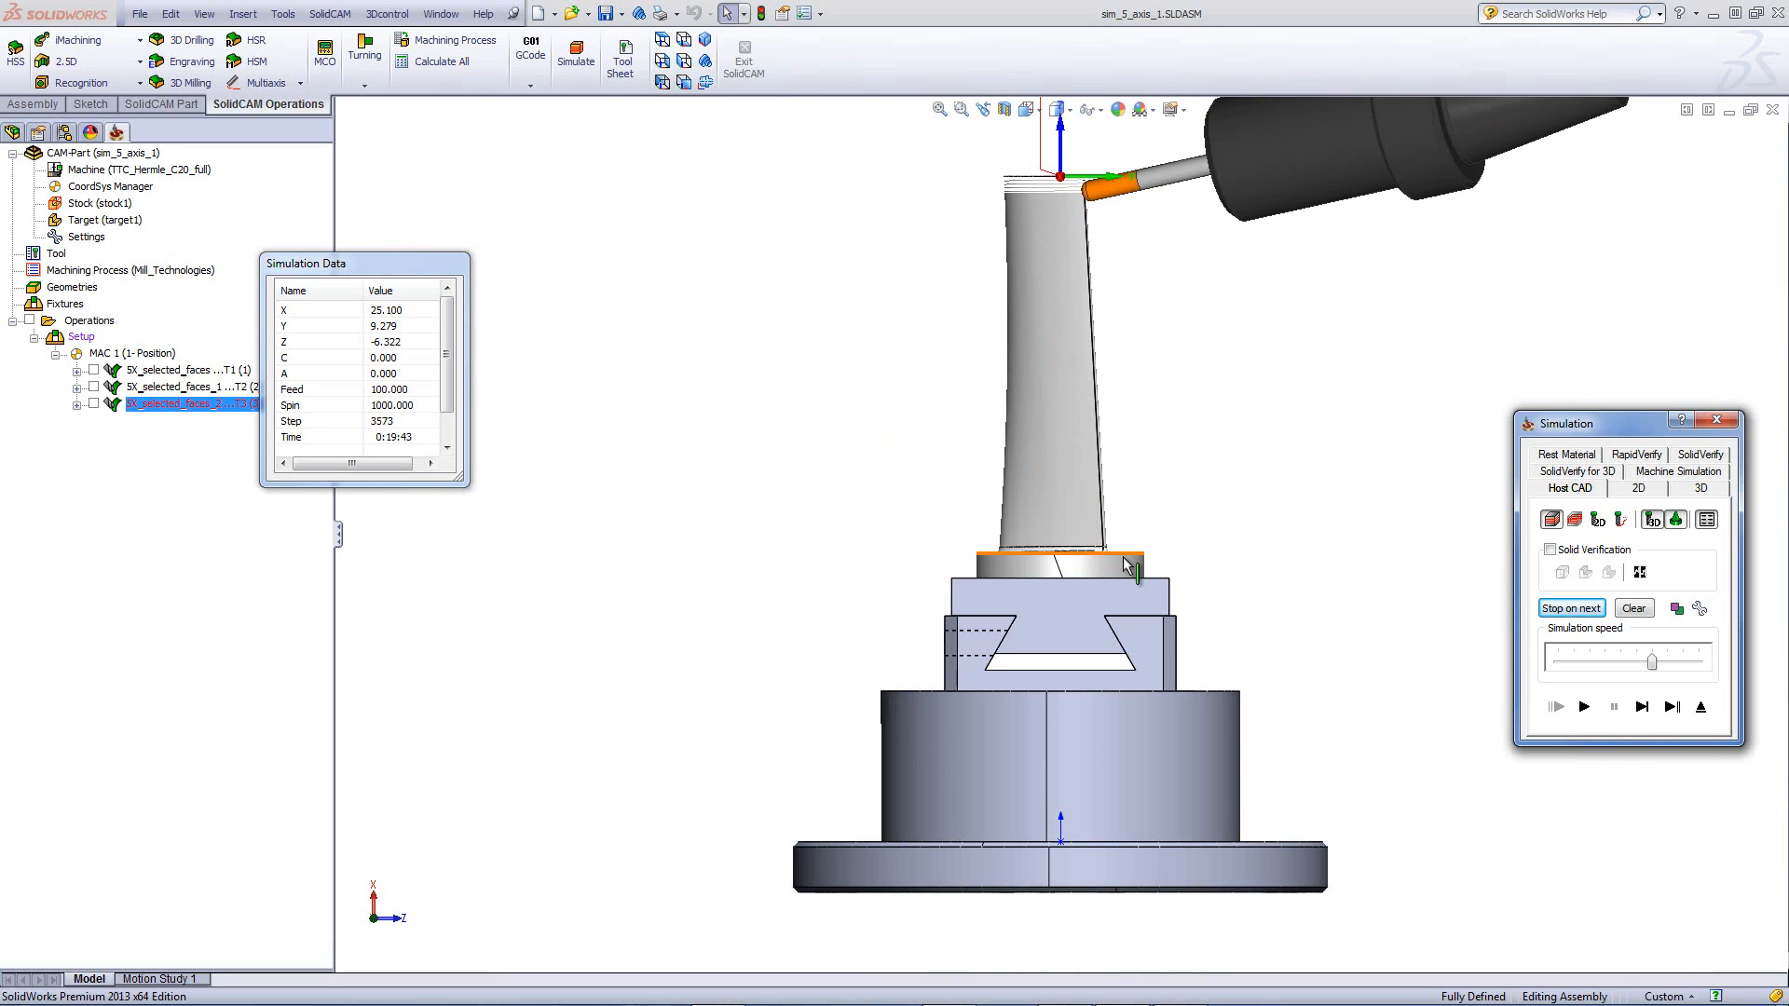
pyautogui.click(1583, 707)
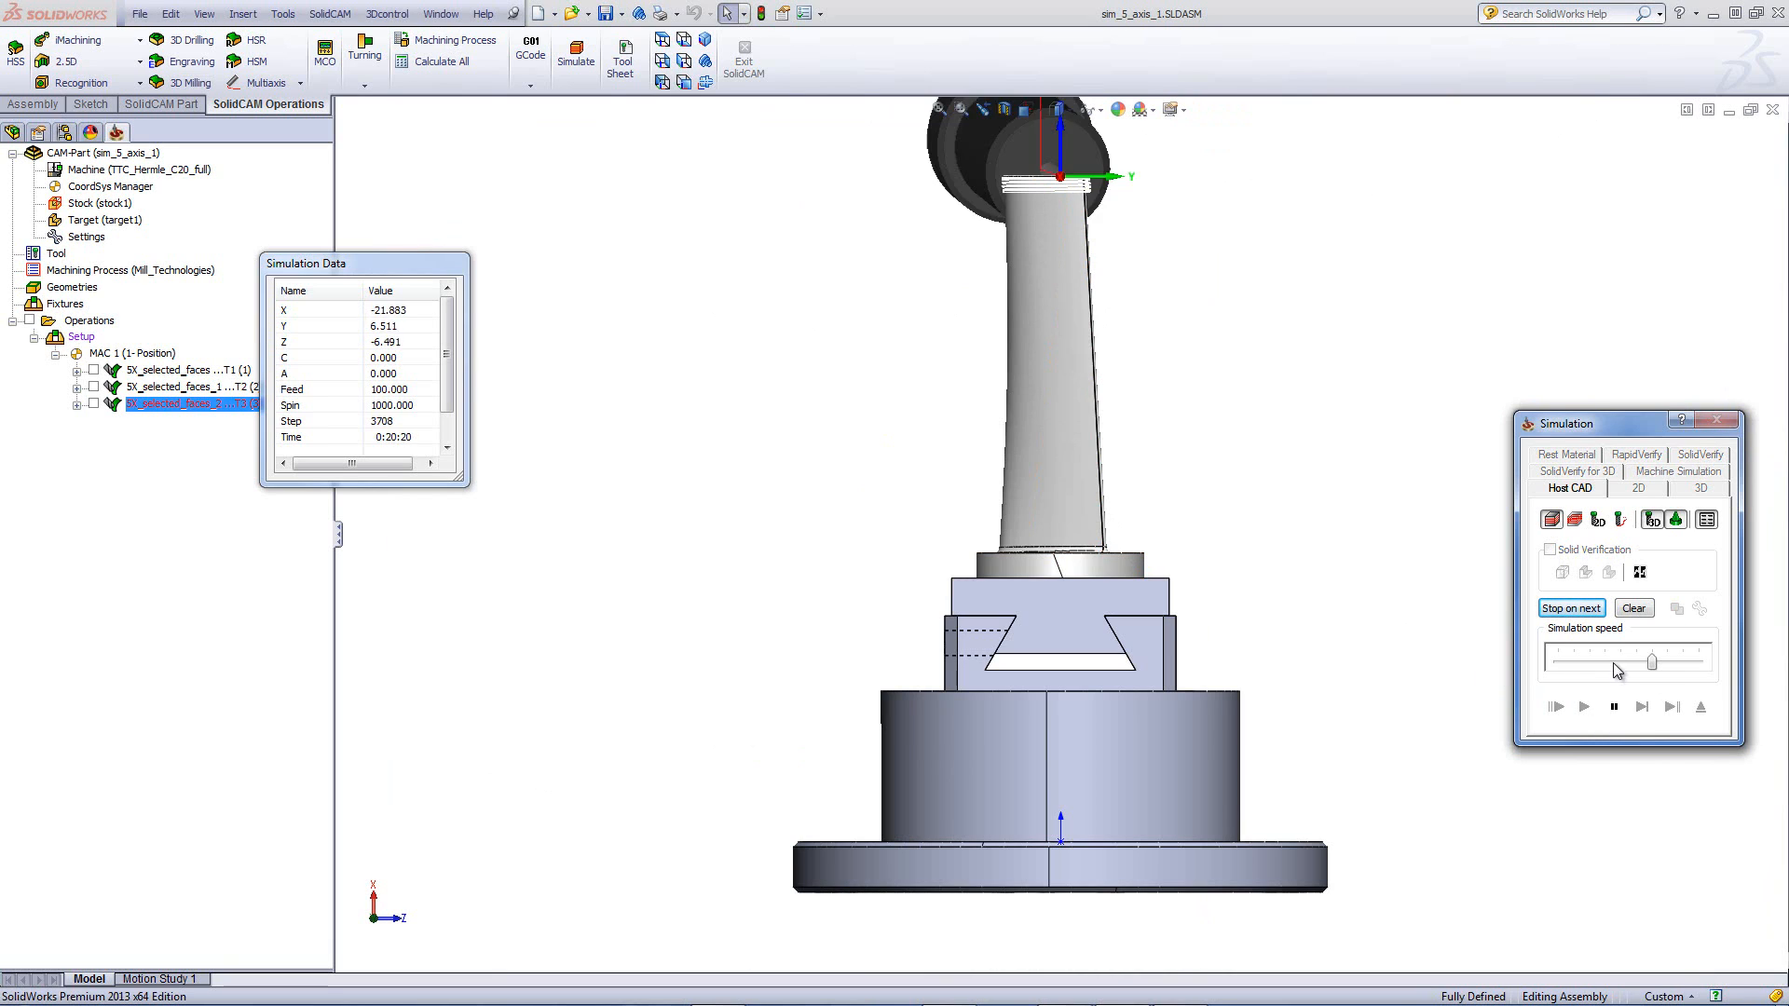
pyautogui.moveTo(1654, 662); pyautogui.dragTo(1698, 662)
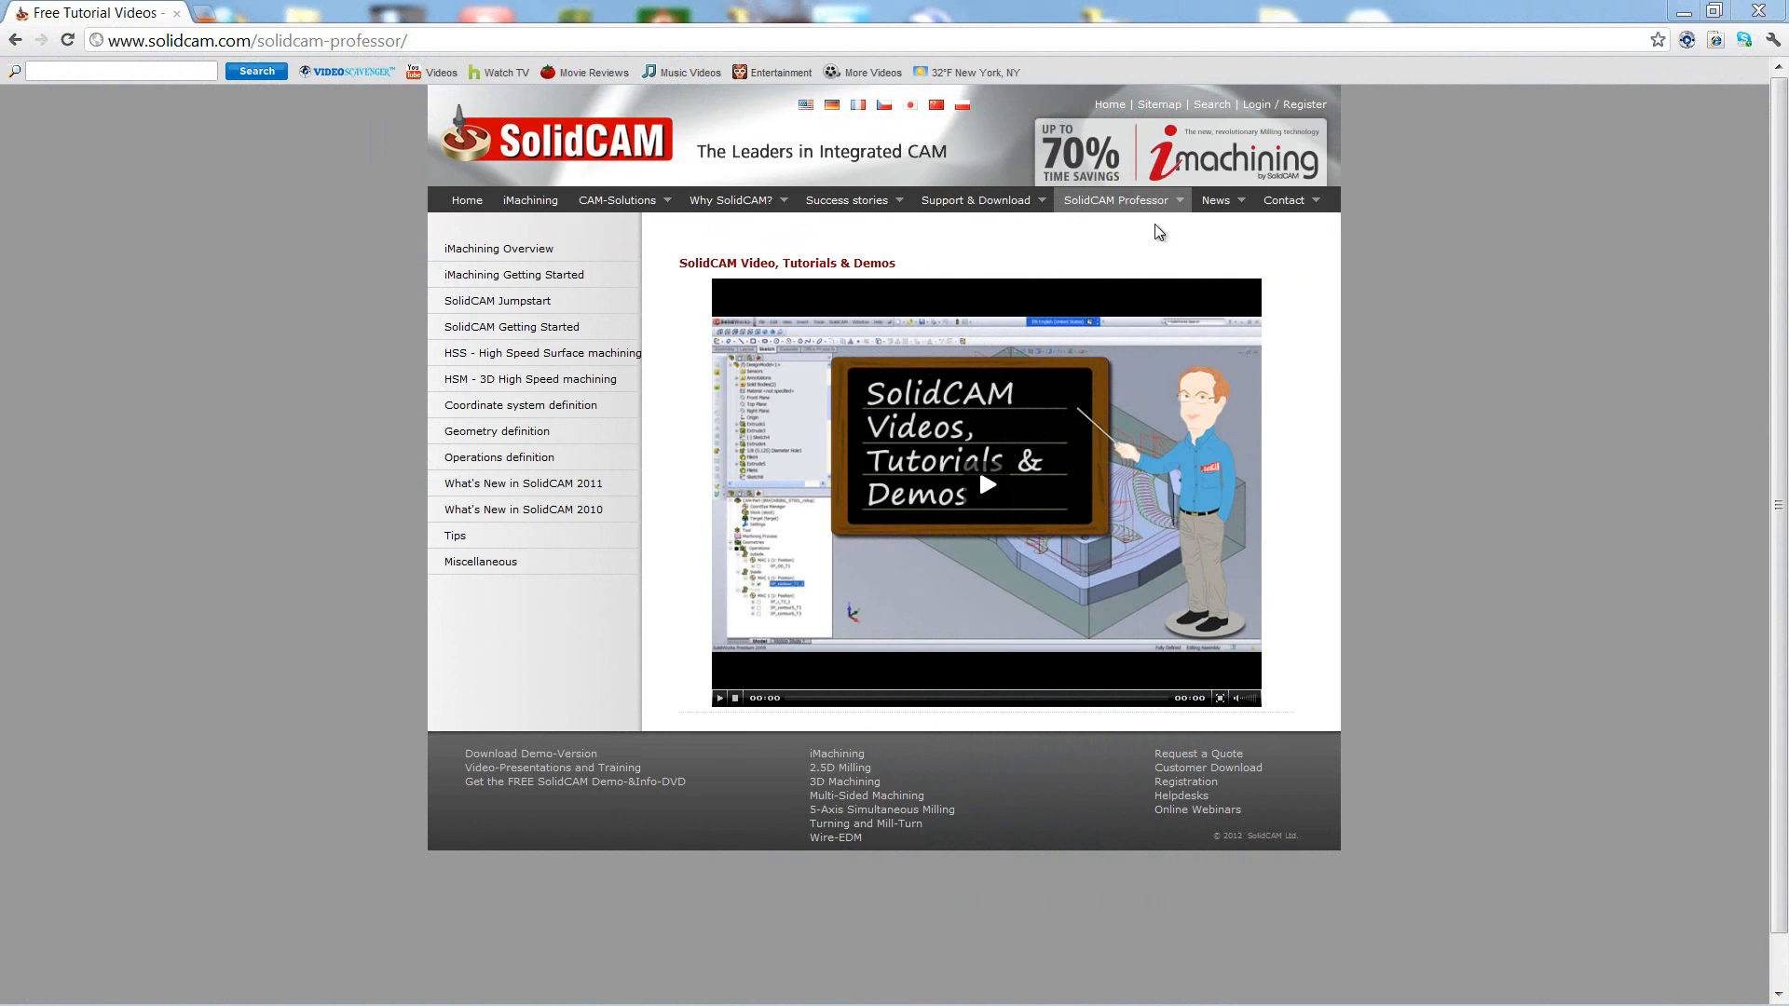
# Step: Look over the SolidCAM Professor tutorial topics on the SolidCAM website in the browser
pyautogui.moveTo(1136, 212)
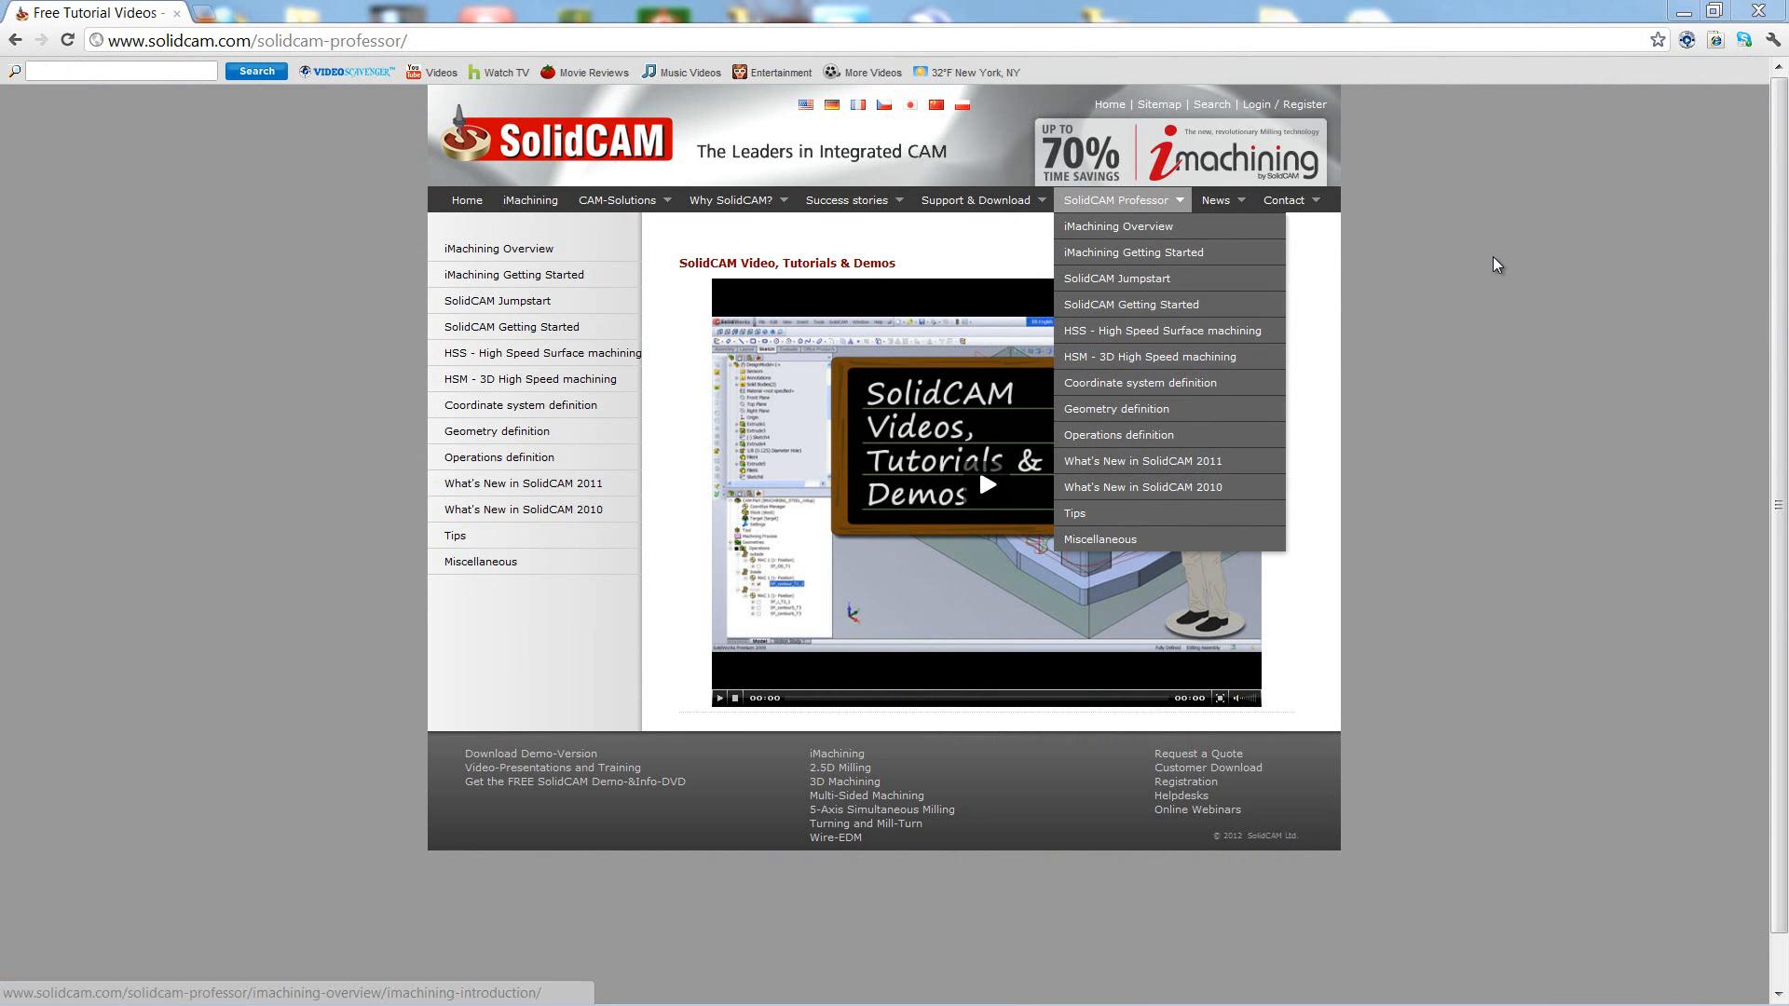